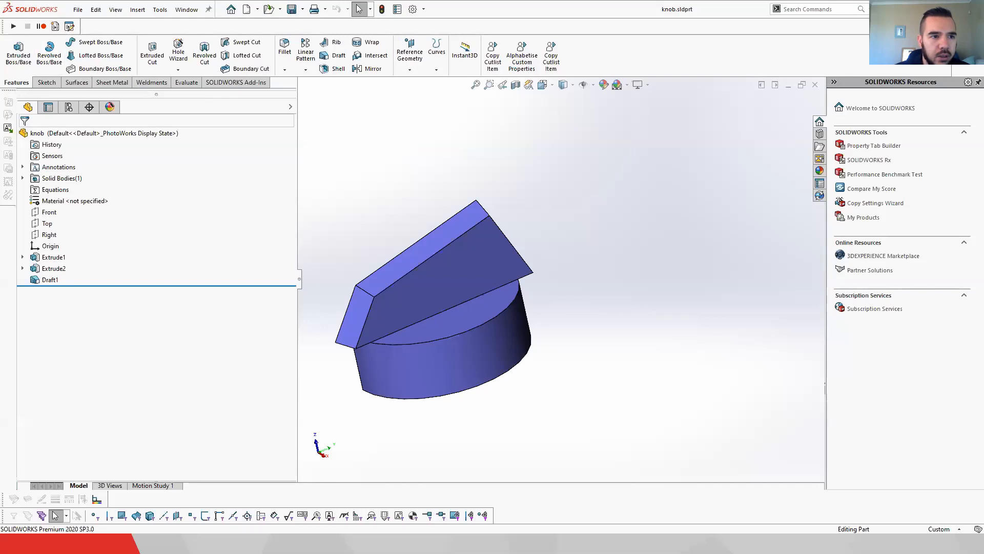
# - Move the Macro toolbar along its row to the far end, past the middle
pyautogui.moveTo(5, 26); pyautogui.dragTo(545, 30)
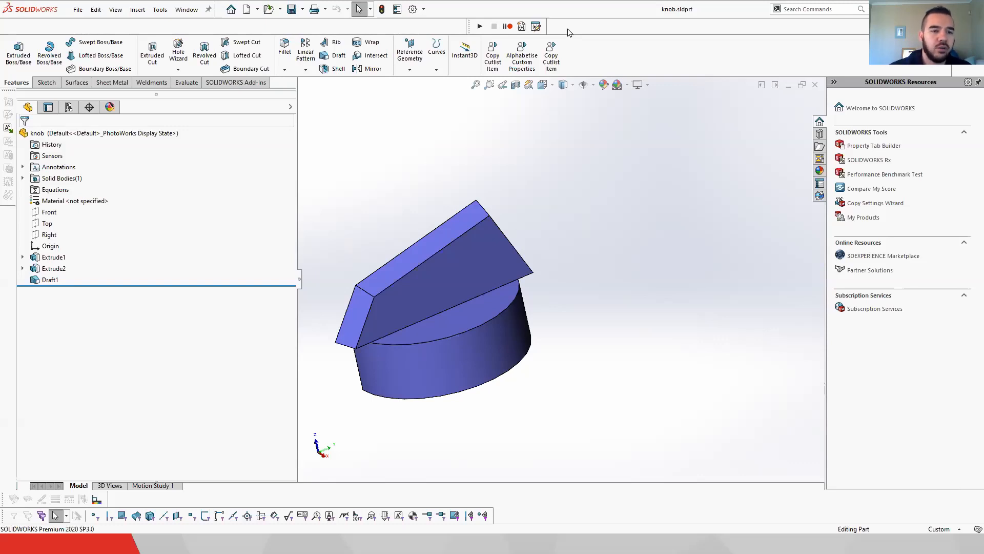
pyautogui.moveTo(468, 26); pyautogui.dragTo(865, 43)
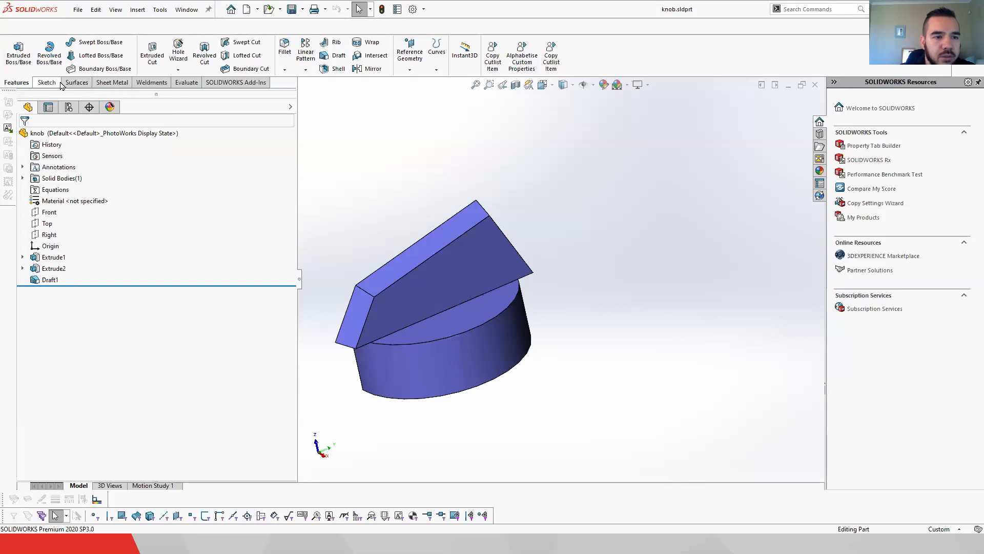
# - Hide the Surfaces tab from the CommandManager
pyautogui.rightClick(101, 86)
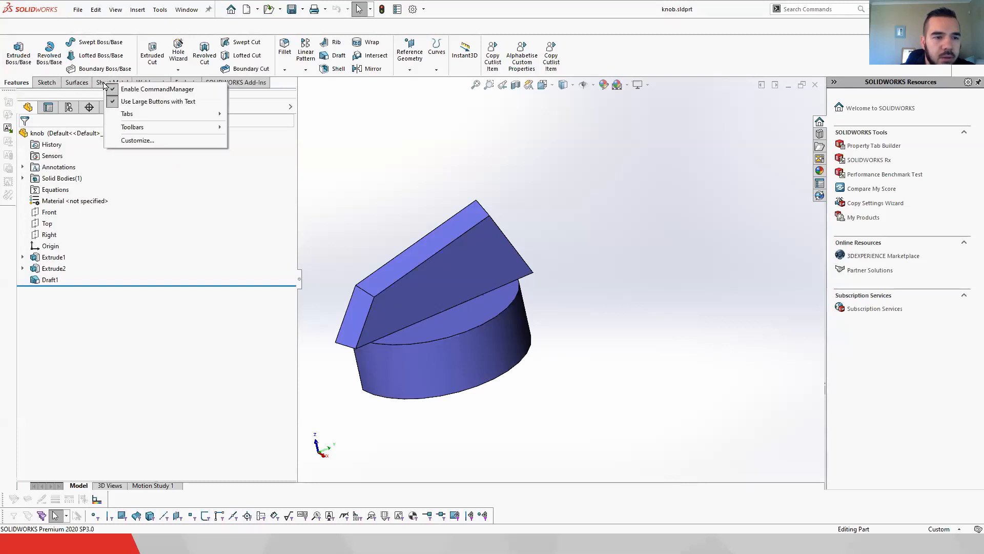
pyautogui.click(241, 90)
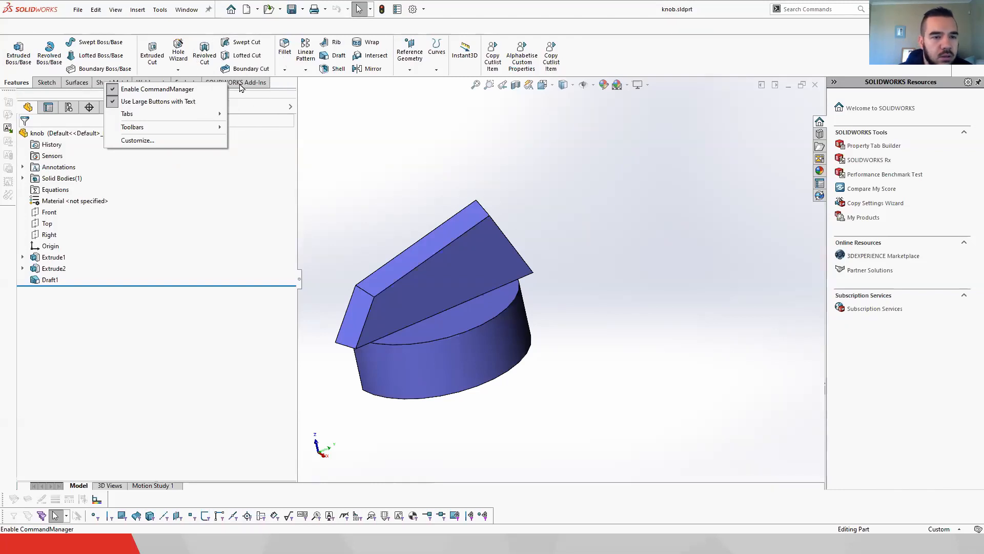
pyautogui.moveTo(161, 117)
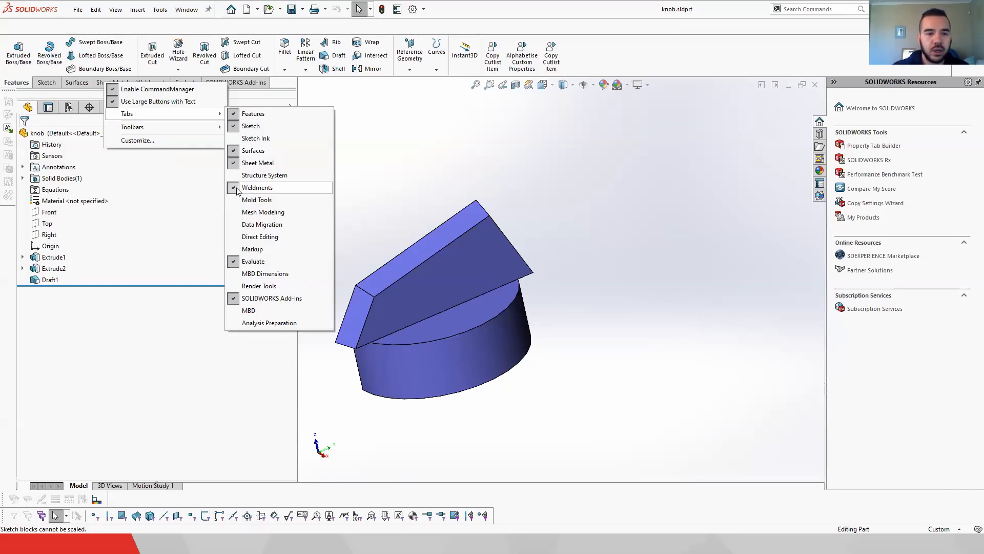
pyautogui.click(253, 152)
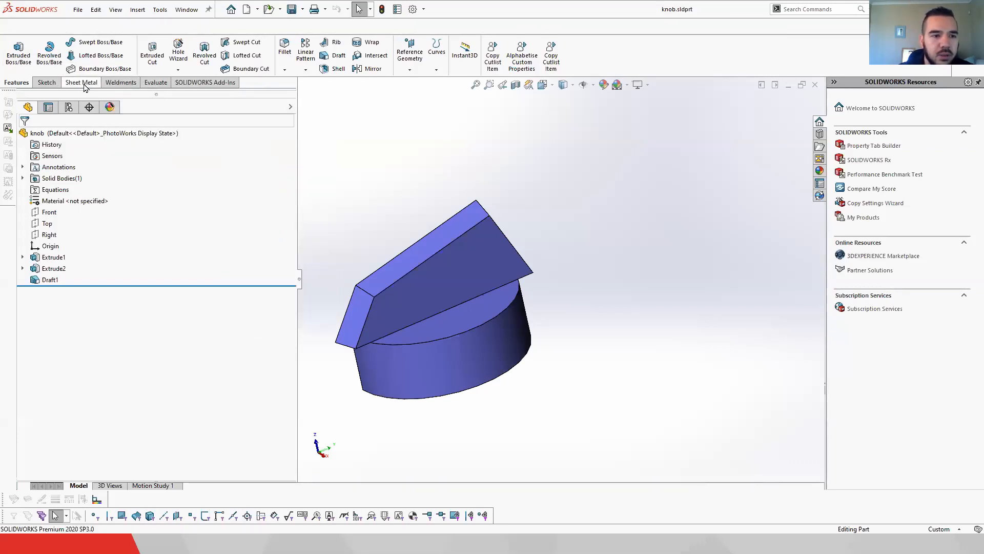
# - Restore the Surfaces tab in the CommandManager and display its commands
pyautogui.rightClick(85, 87)
pyautogui.moveTo(120, 118)
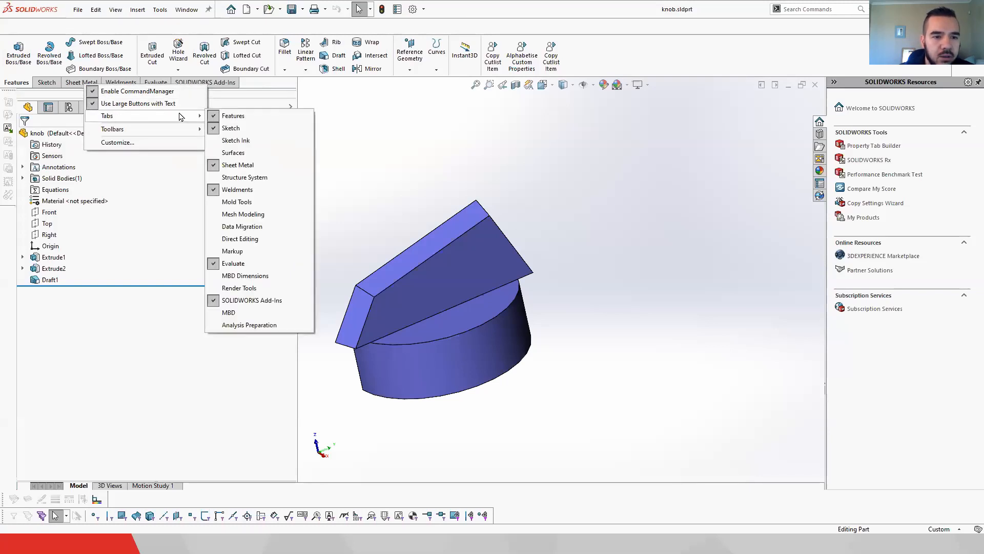
pyautogui.click(251, 153)
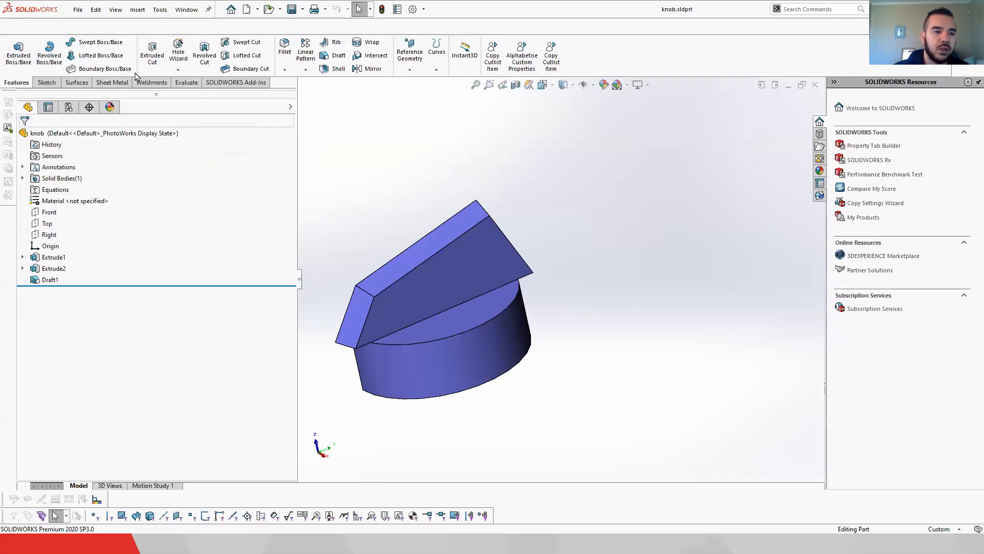
pyautogui.click(76, 86)
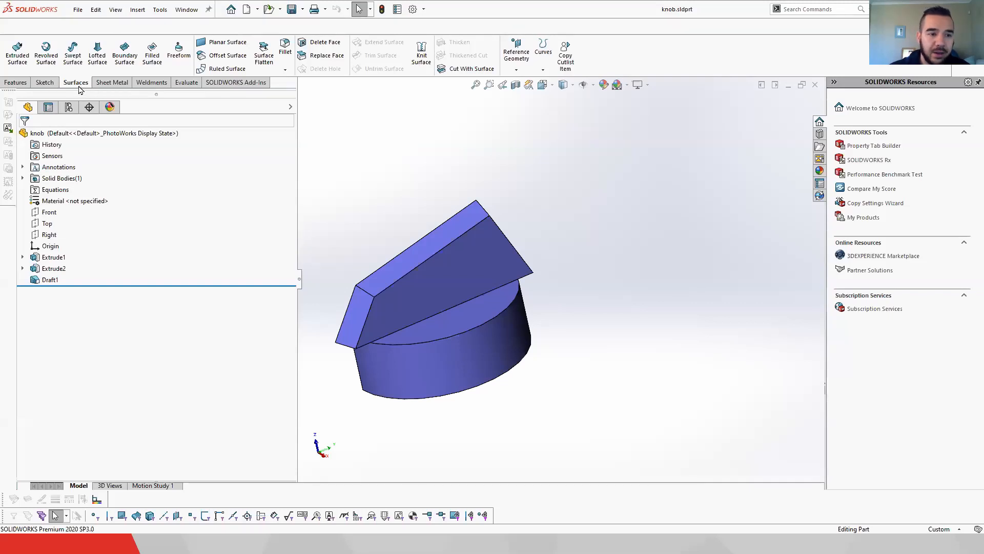
# - Hide the Macro toolbar and dismiss the incoming chat notifications
pyautogui.rightClick(80, 90)
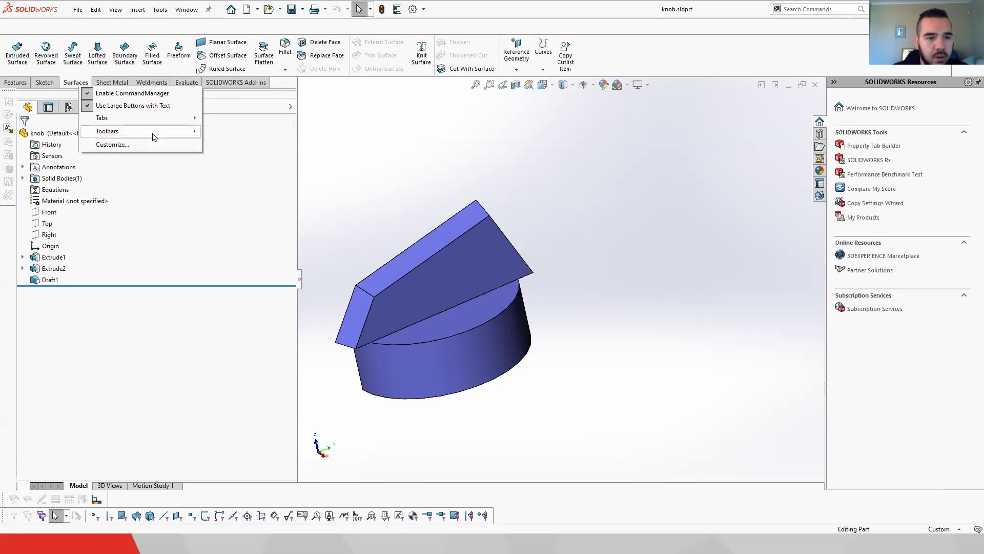
pyautogui.moveTo(152, 136)
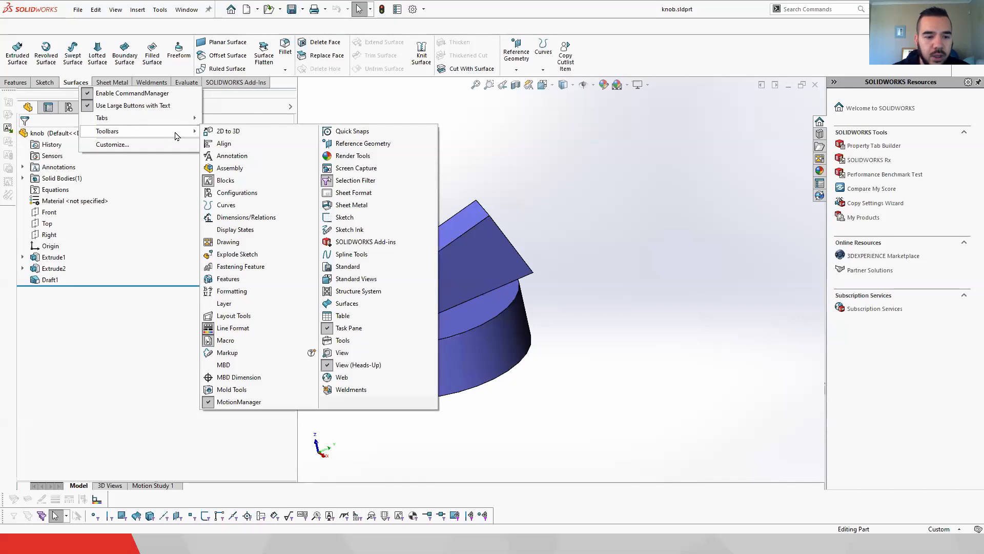
pyautogui.click(222, 348)
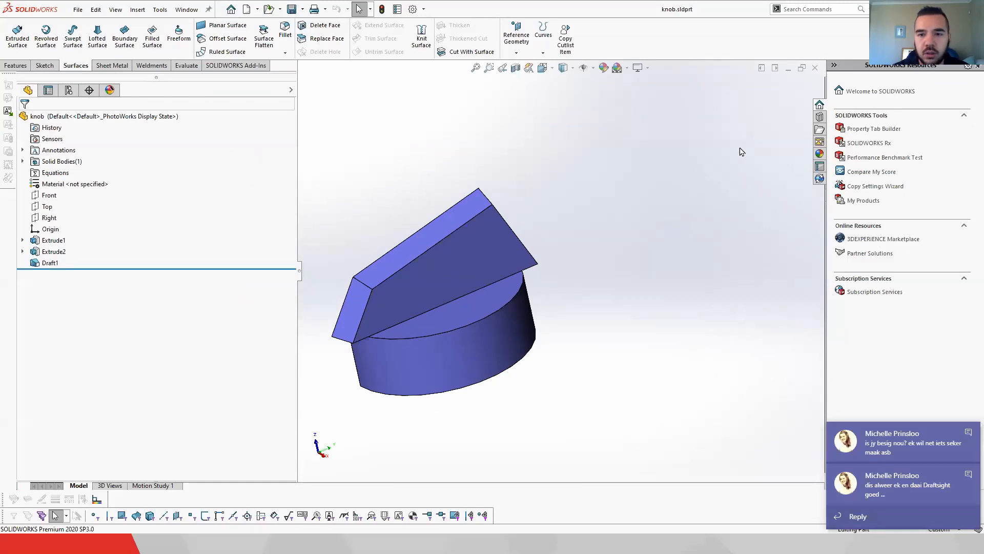
pyautogui.click(968, 433)
pyautogui.click(968, 474)
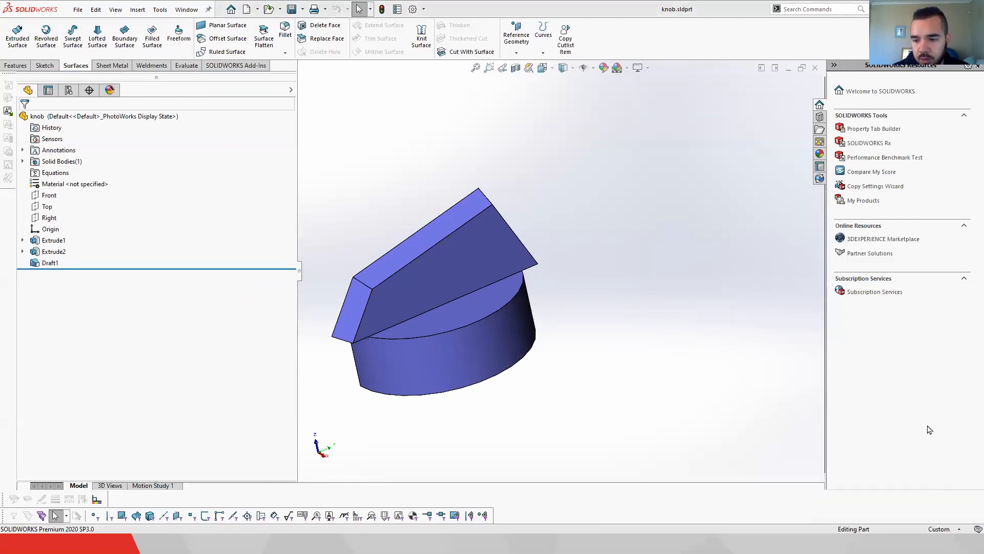
# - Turn the Macro toolbar back on
pyautogui.rightClick(659, 49)
pyautogui.moveTo(724, 97)
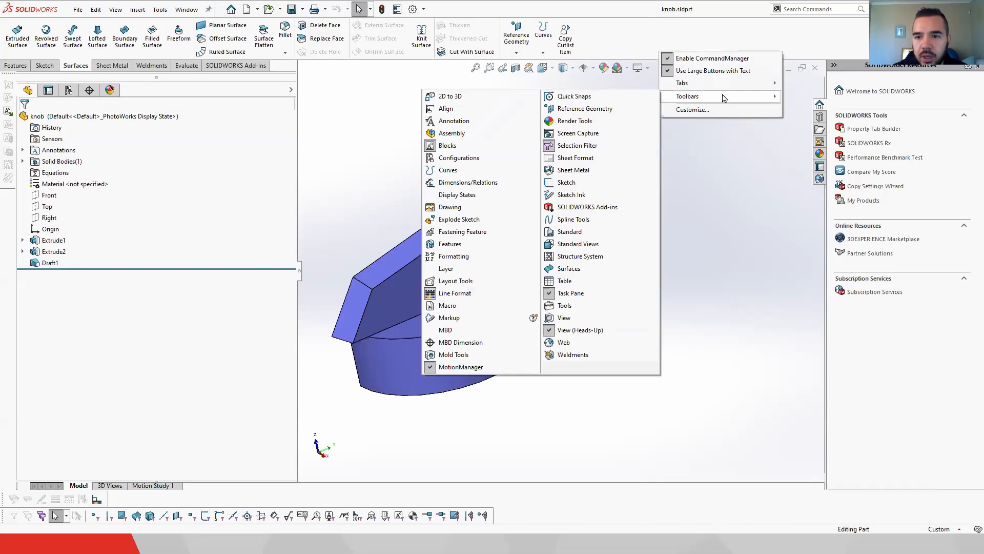
pyautogui.click(455, 307)
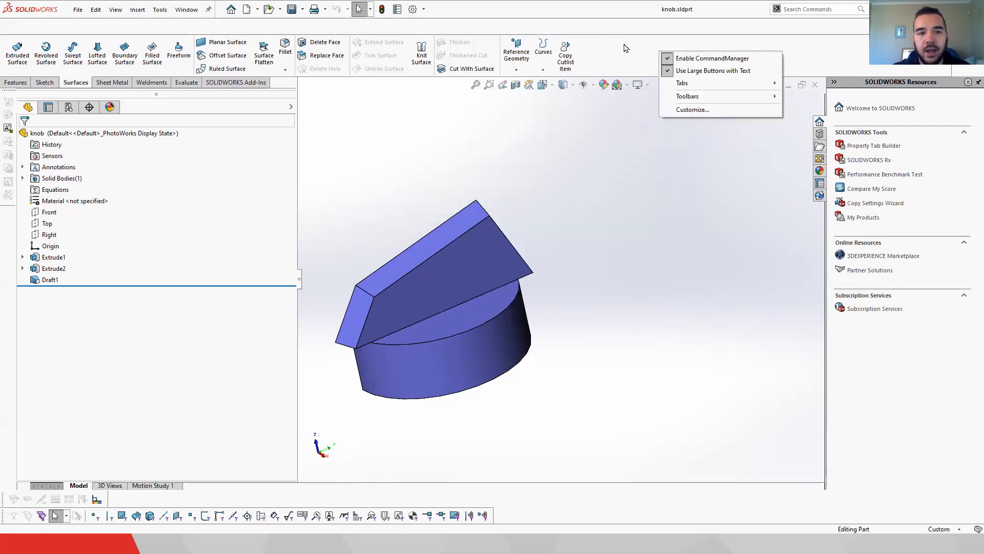
# - Open the interface customization settings and examine the shortcut bar options and flyout toolbar commands
pyautogui.click(691, 110)
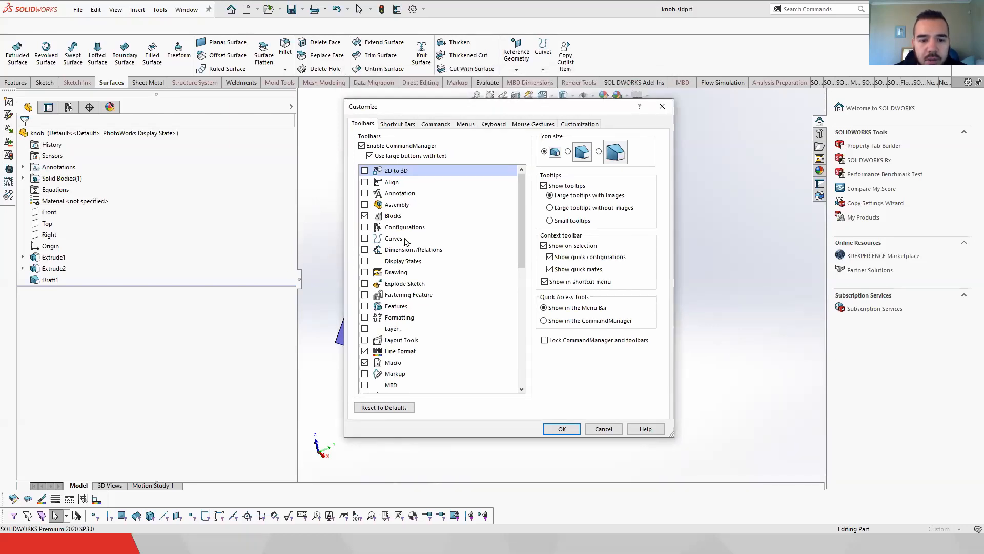
pyautogui.click(398, 124)
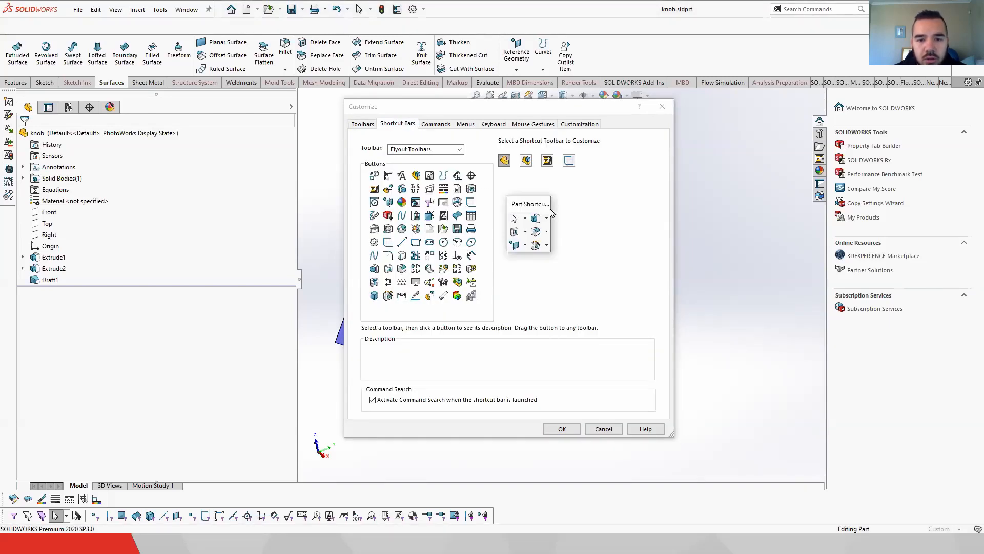
pyautogui.click(430, 217)
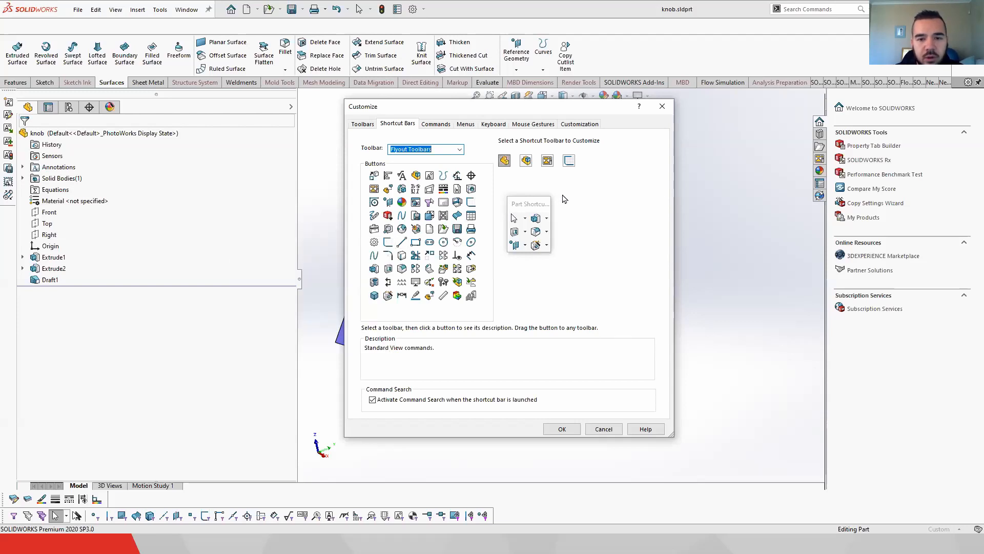
# - Add the Split Line command from the Curves category to the end of the Surfaces command set
pyautogui.click(441, 125)
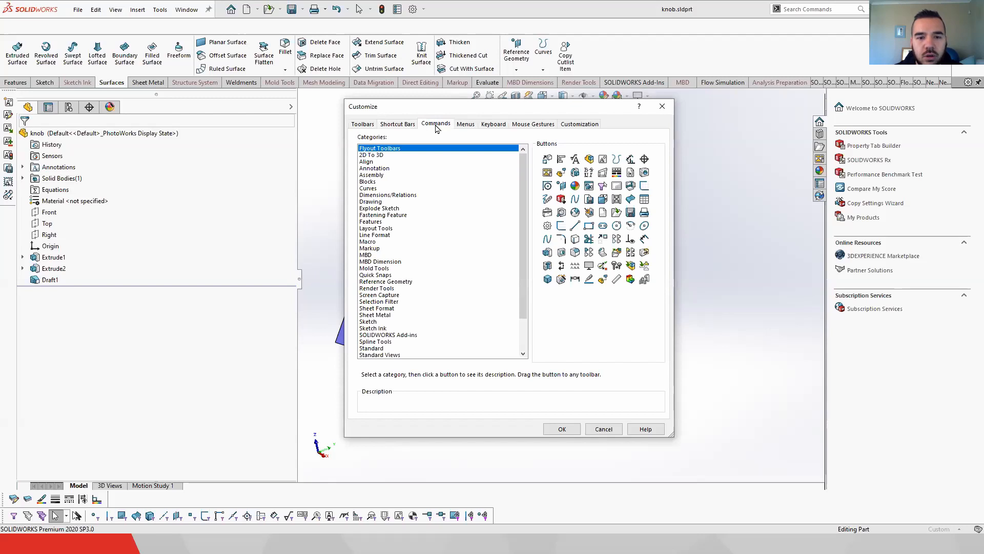
pyautogui.click(370, 189)
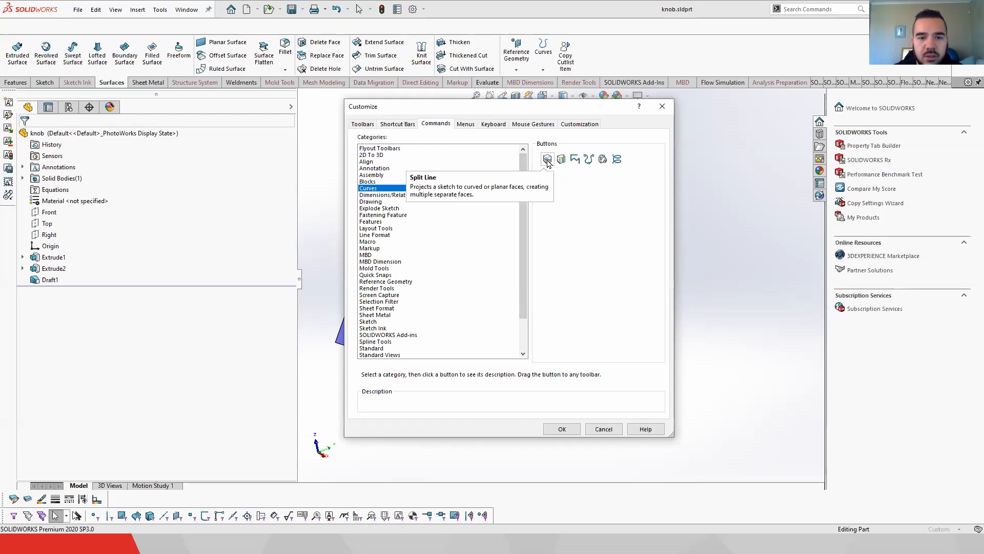
pyautogui.moveTo(548, 163); pyautogui.dragTo(599, 60)
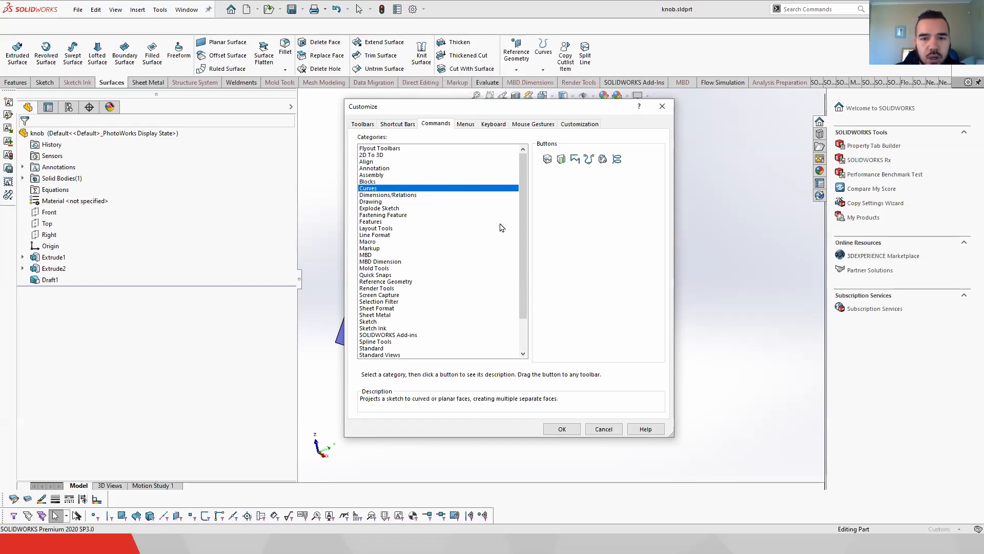
# - Look through the SOLIDWORKS Add-ins, Surfaces, Tools and Weldments command categories and accept the customization
pyautogui.scroll(-2, 388, 252)
pyautogui.click(389, 295)
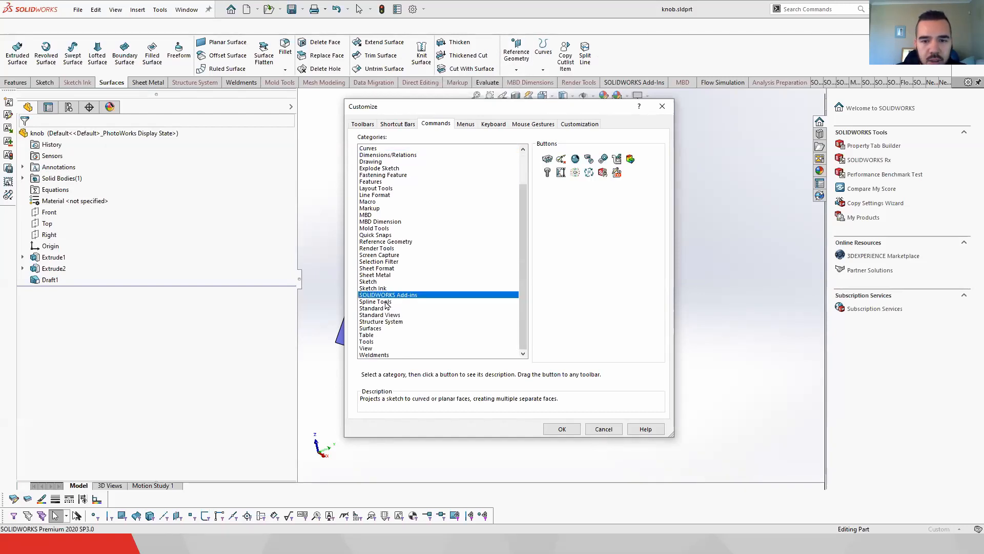
pyautogui.click(377, 328)
pyautogui.click(377, 342)
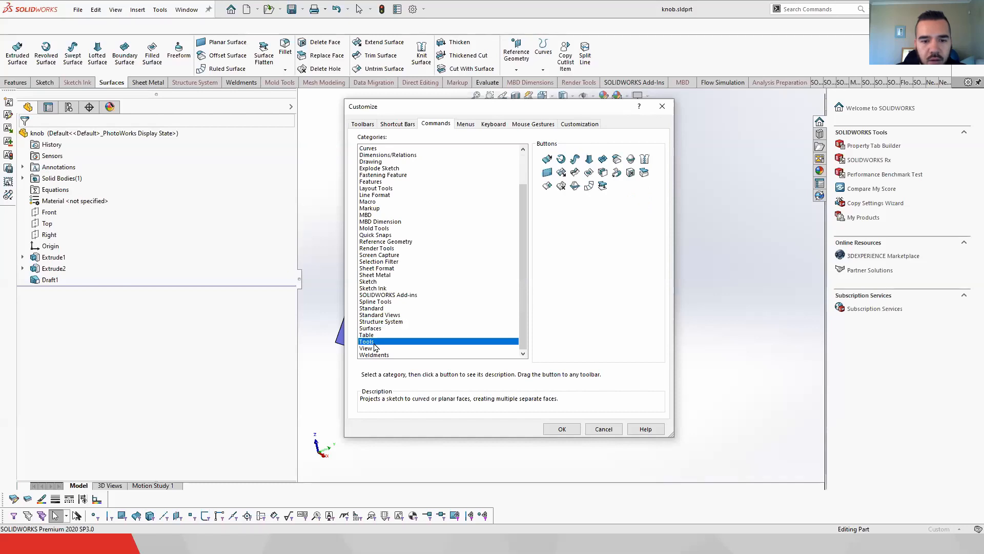
pyautogui.click(378, 355)
pyautogui.scroll(2, 380, 218)
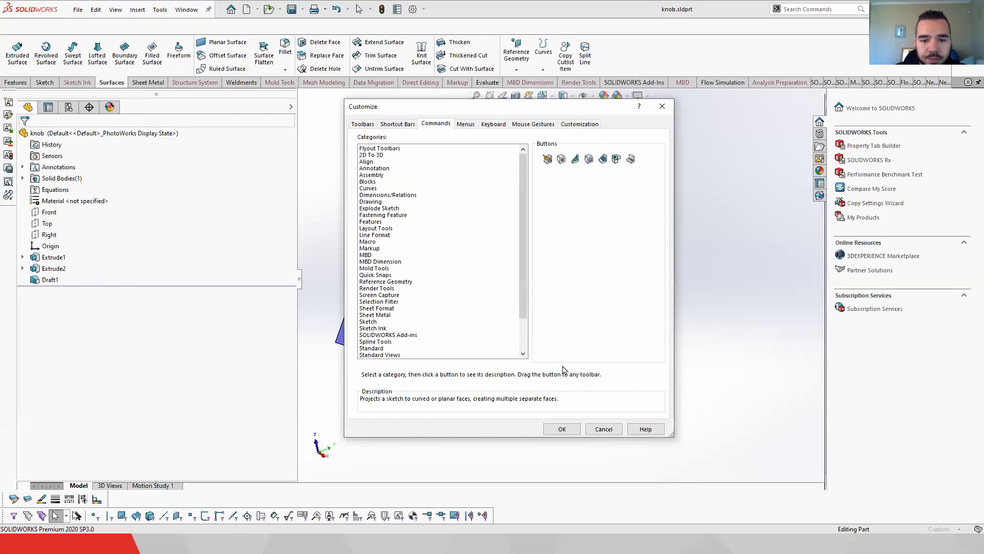
pyautogui.click(562, 429)
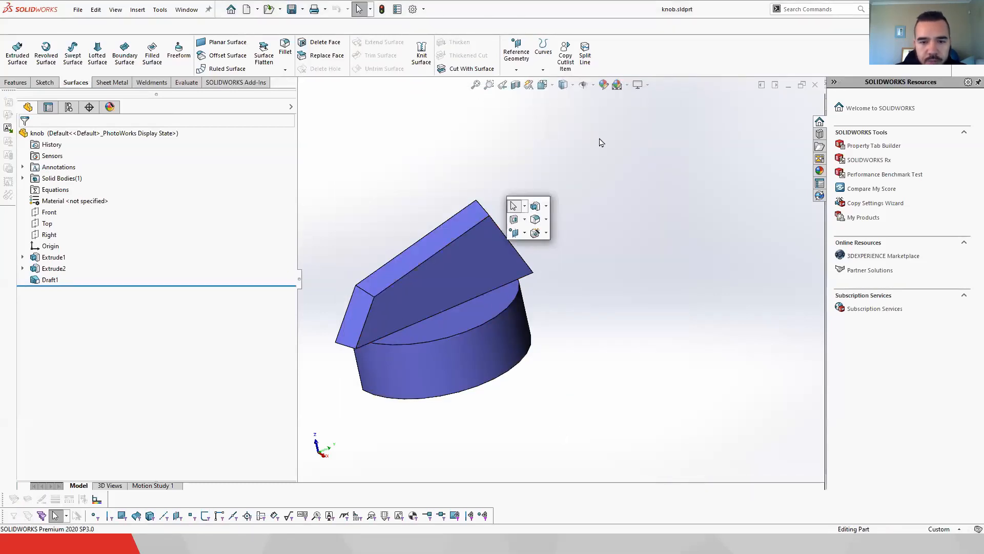
# - Activate the SOLIDWORKS Simulation add-in for the current session only, without loading it at start-up, and display its commands
pyautogui.click(423, 9)
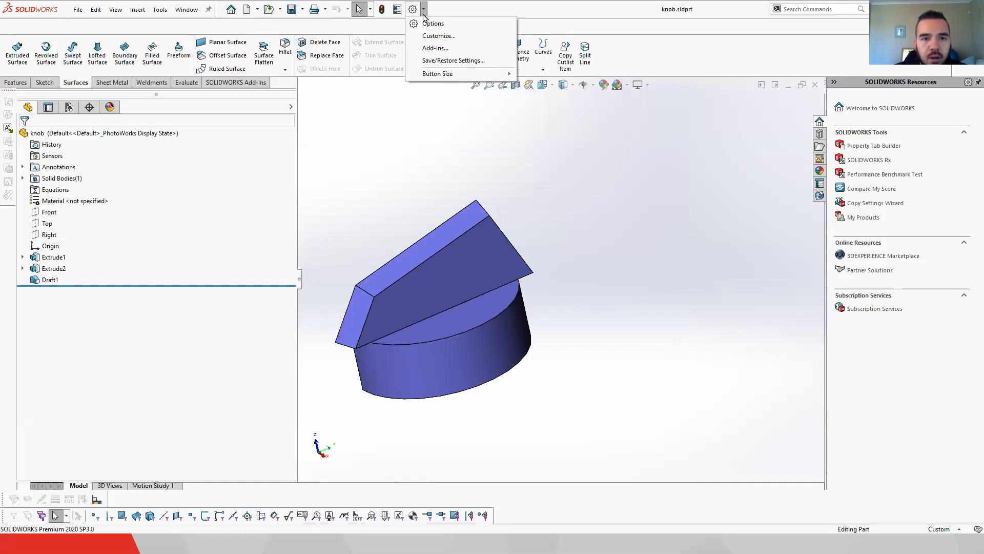
pyautogui.click(435, 48)
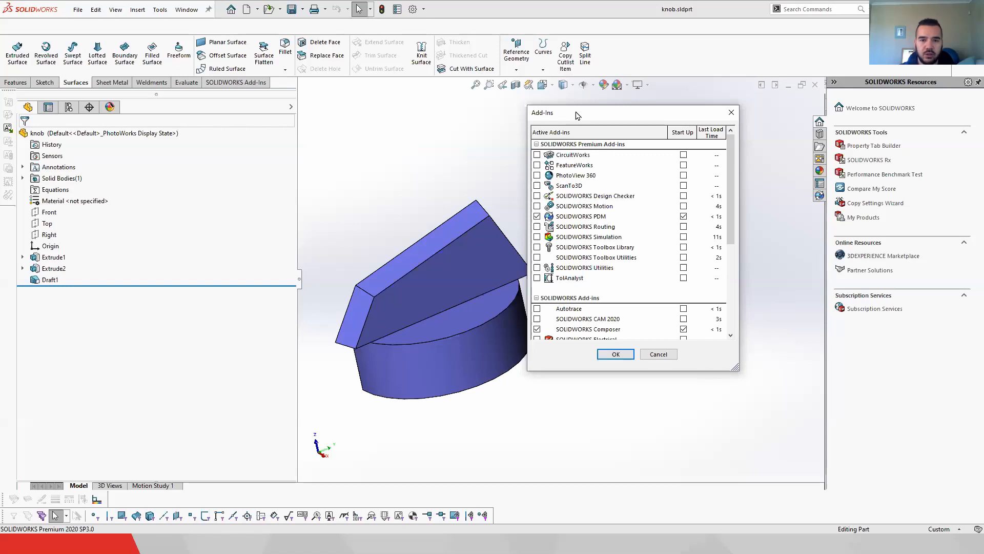
pyautogui.click(536, 238)
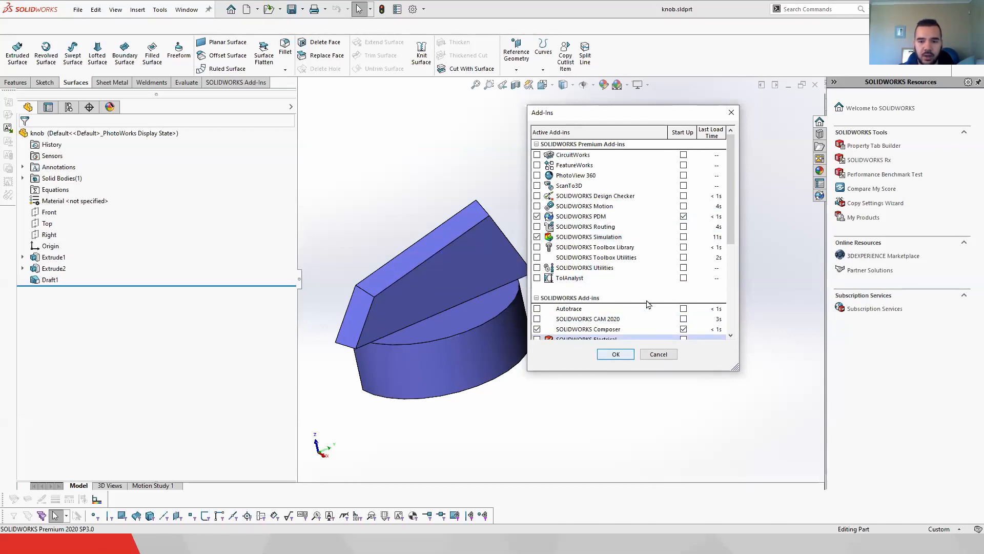
pyautogui.scroll(-3, 647, 305)
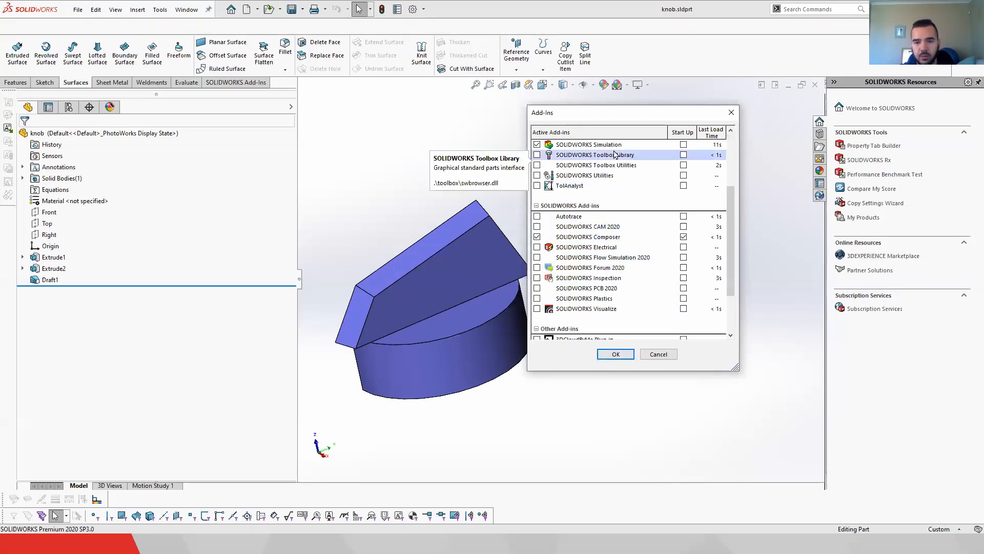
pyautogui.scroll(-1, 618, 159)
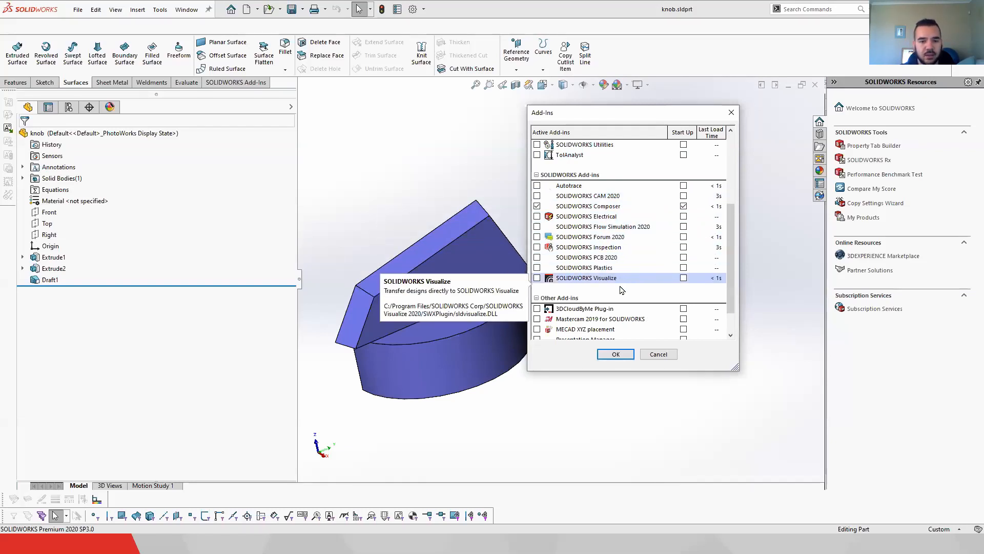
pyautogui.scroll(-1, 645, 305)
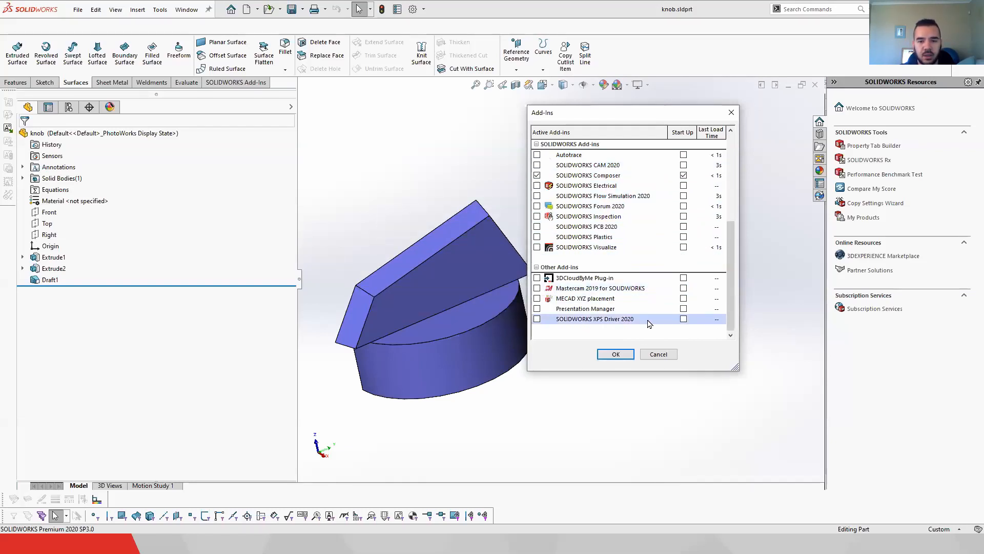
pyautogui.click(617, 355)
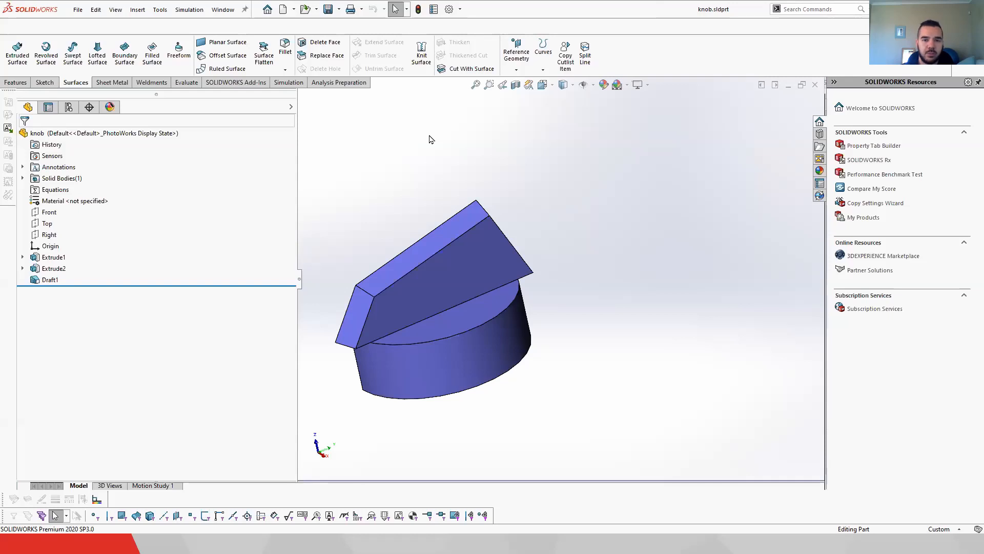
pyautogui.click(289, 83)
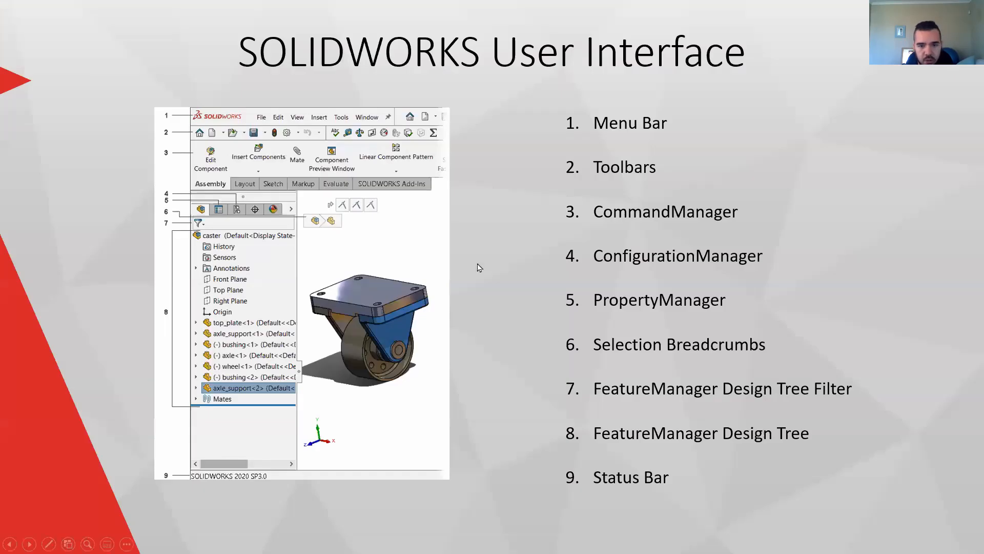
pyautogui.click(477, 265)
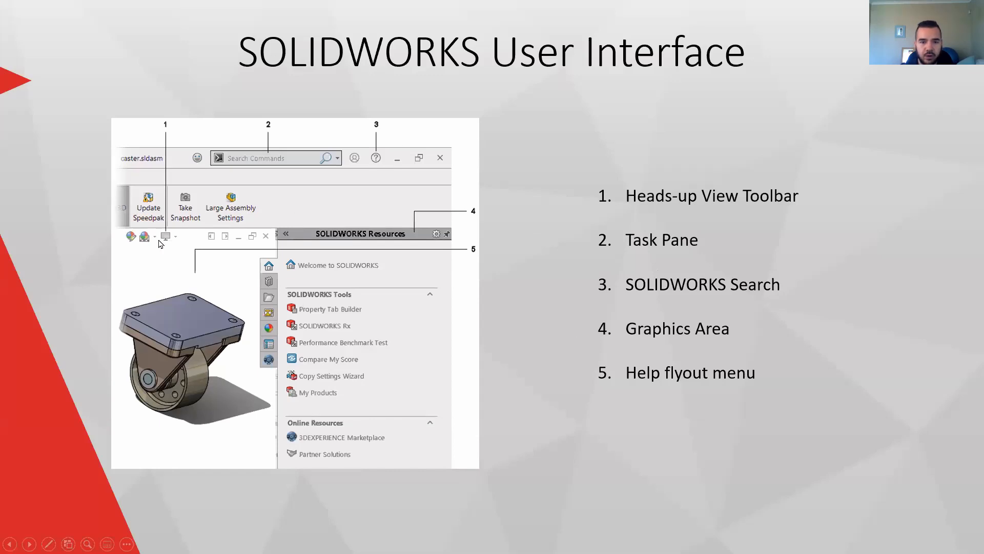
pyautogui.click(342, 284)
pyautogui.press('Left')
pyautogui.press('super')
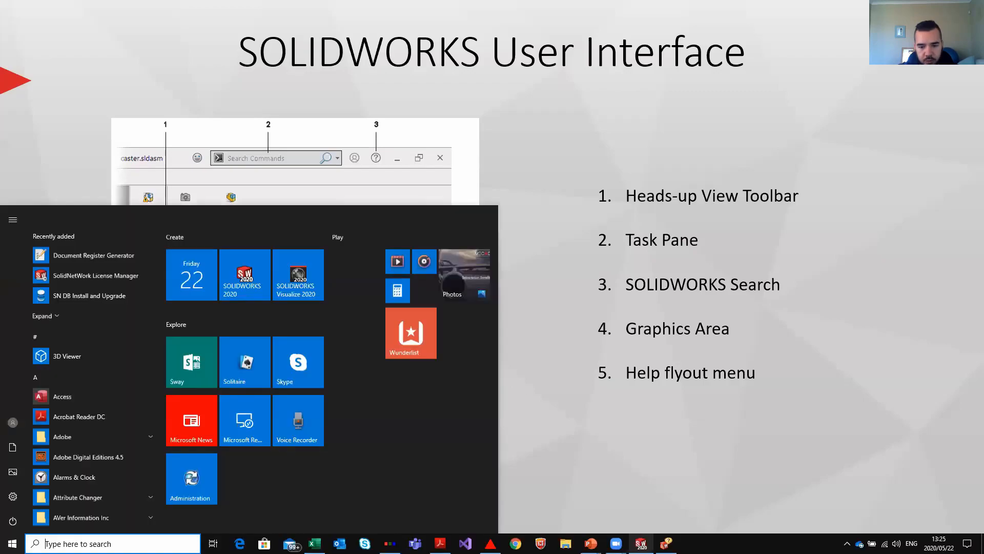
# - Switch to the SOLIDWORKS window with knob.sldprt and review the available search sources, including SOLIDWORKS Help
pyautogui.click(641, 543)
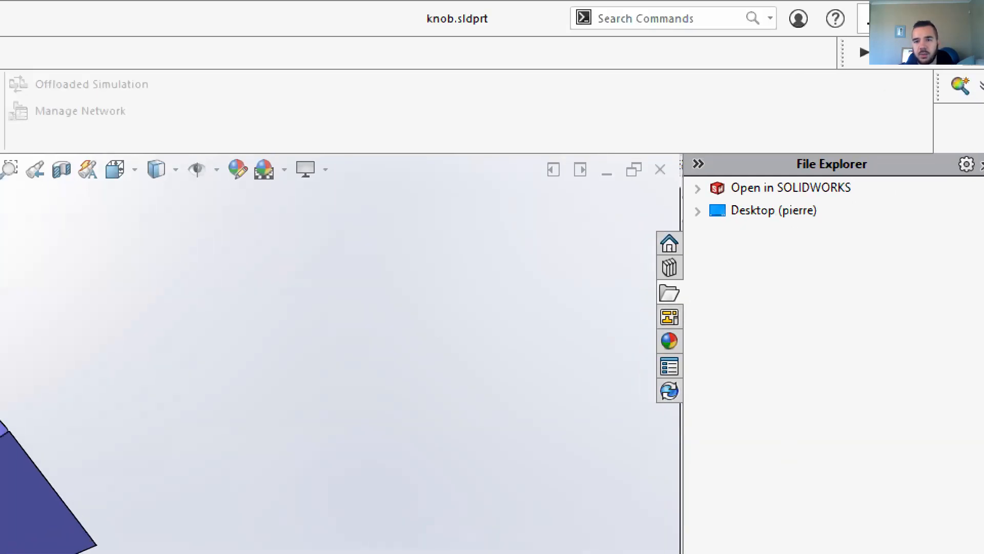
pyautogui.click(806, 4)
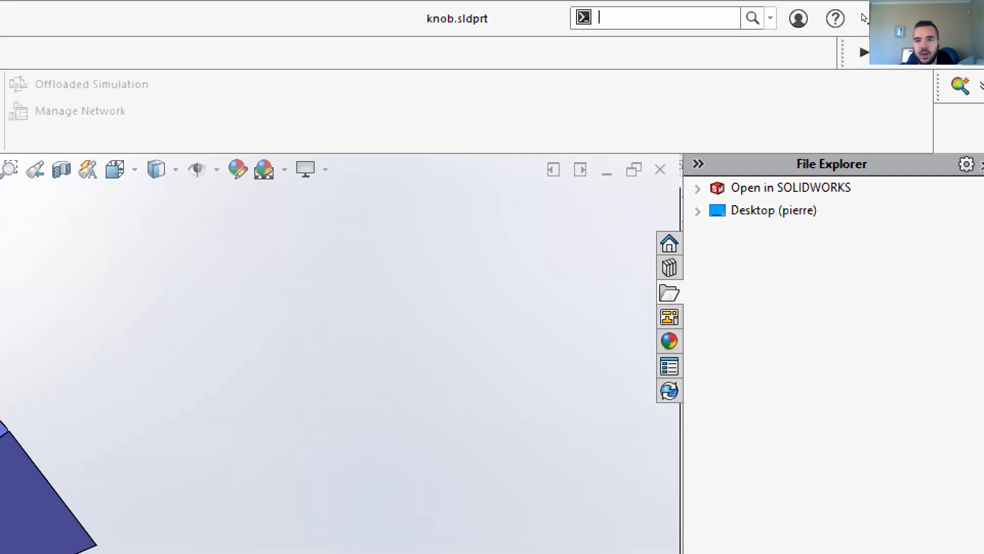
pyautogui.click(770, 18)
pyautogui.press('Down')
pyautogui.press('Down')
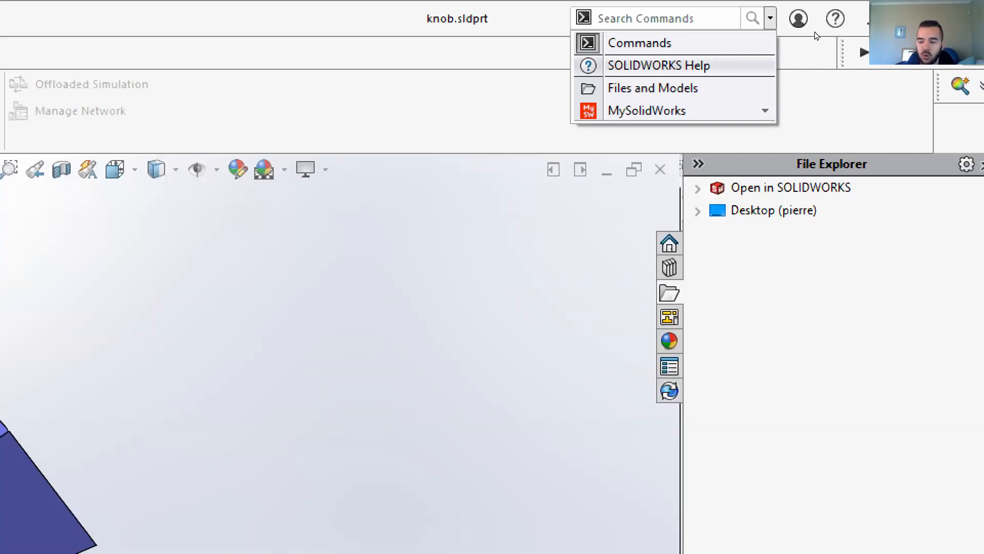
pyautogui.click(818, 9)
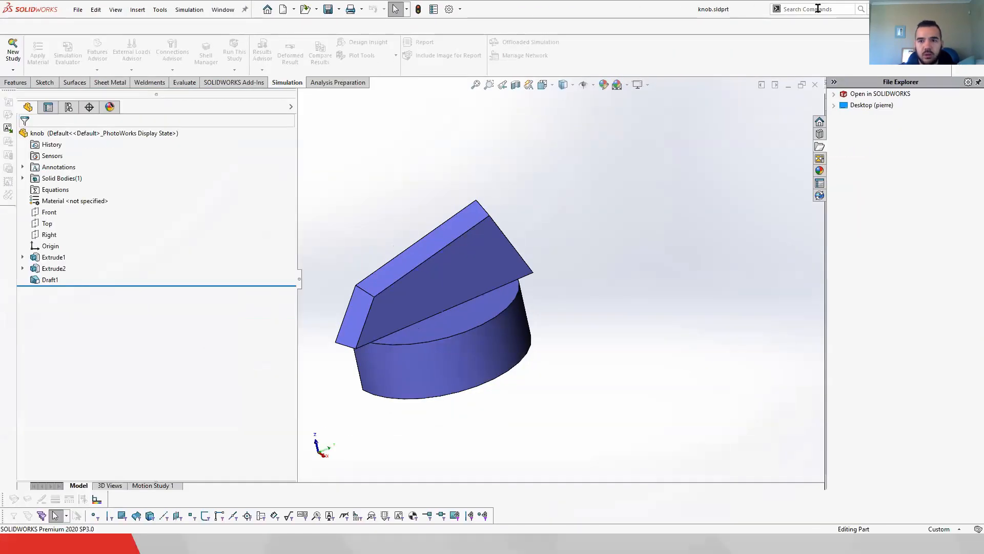
# - Search the commands for "fit spline" and open the sketch of Extrude1 for editing
pyautogui.click(818, 9)
pyautogui.write('fit spline')
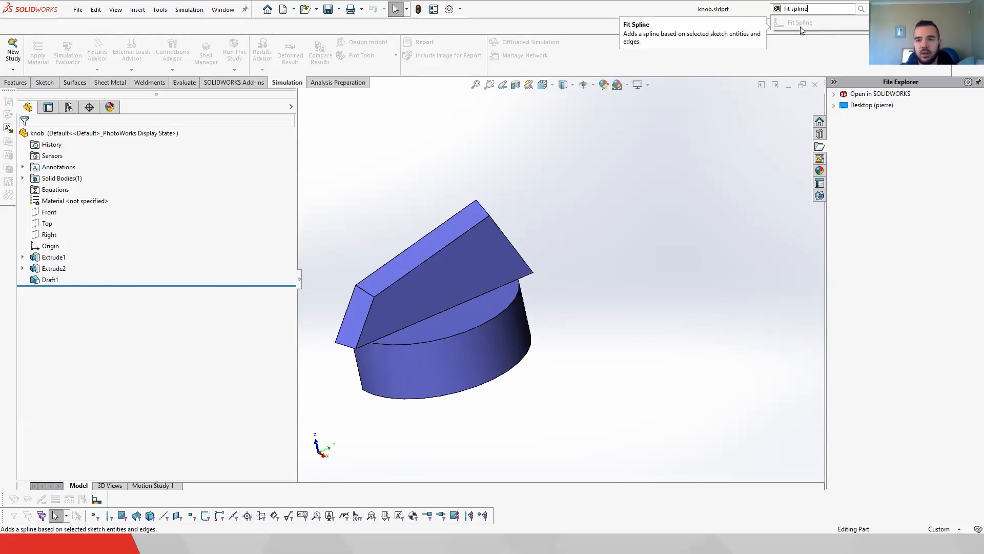
pyautogui.click(23, 257)
pyautogui.rightClick(53, 268)
pyautogui.click(62, 238)
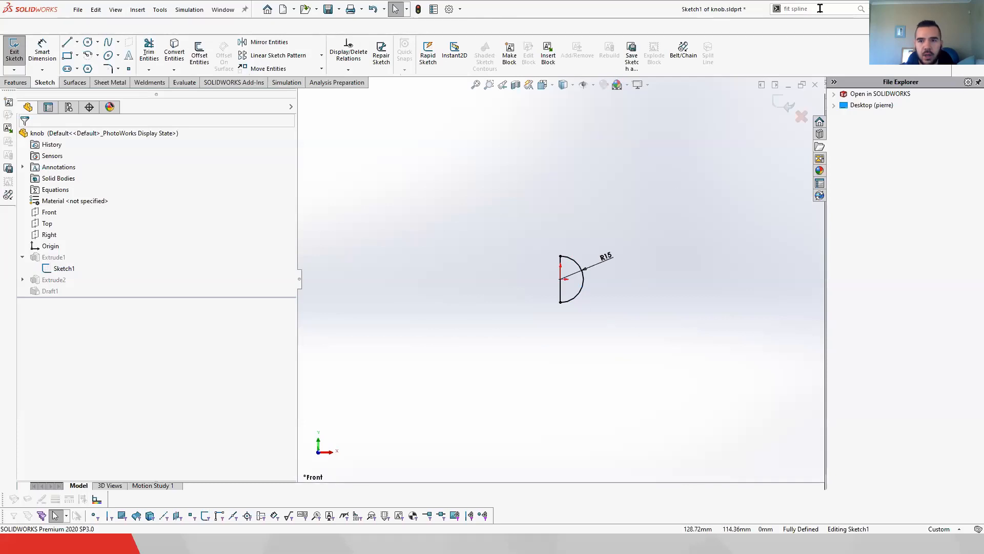
pyautogui.click(861, 10)
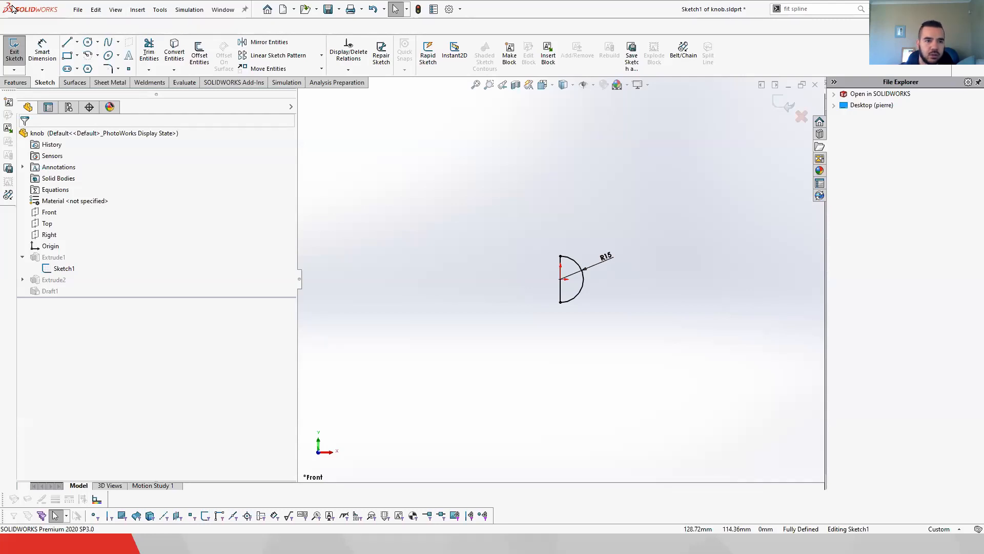
# - Locate the Fit Spline command among the spline tools and review the available search sources again
pyautogui.click(160, 9)
pyautogui.moveTo(220, 348)
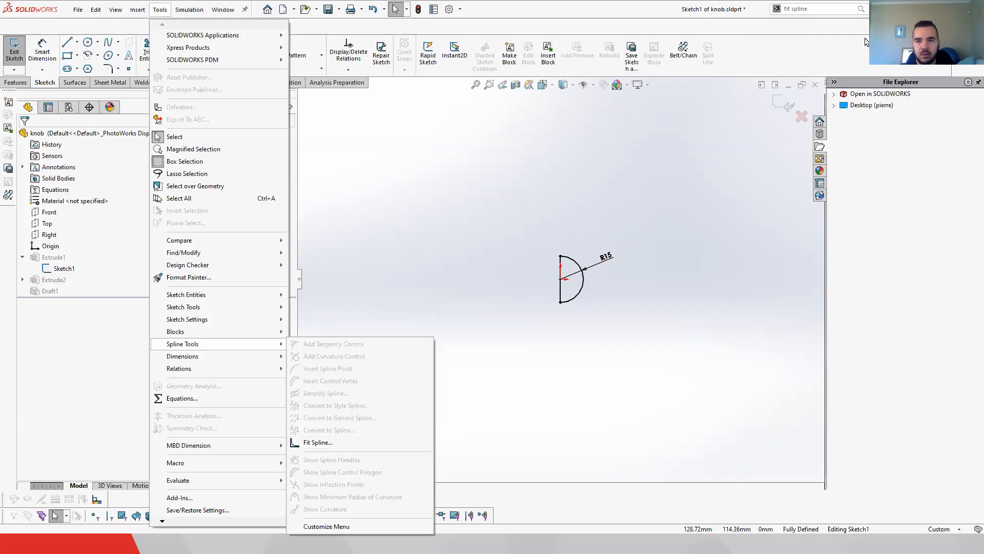
pyautogui.click(881, 30)
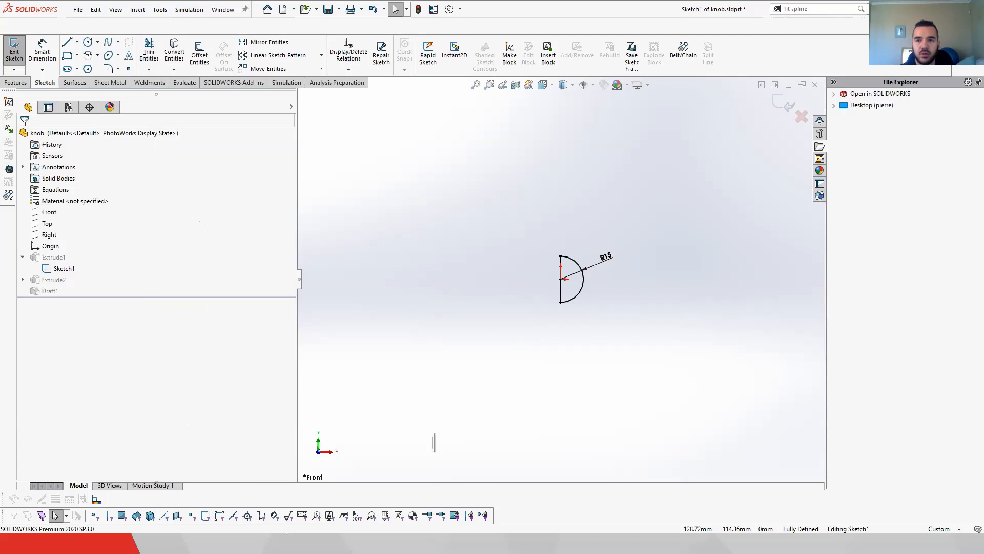
pyautogui.click(872, 9)
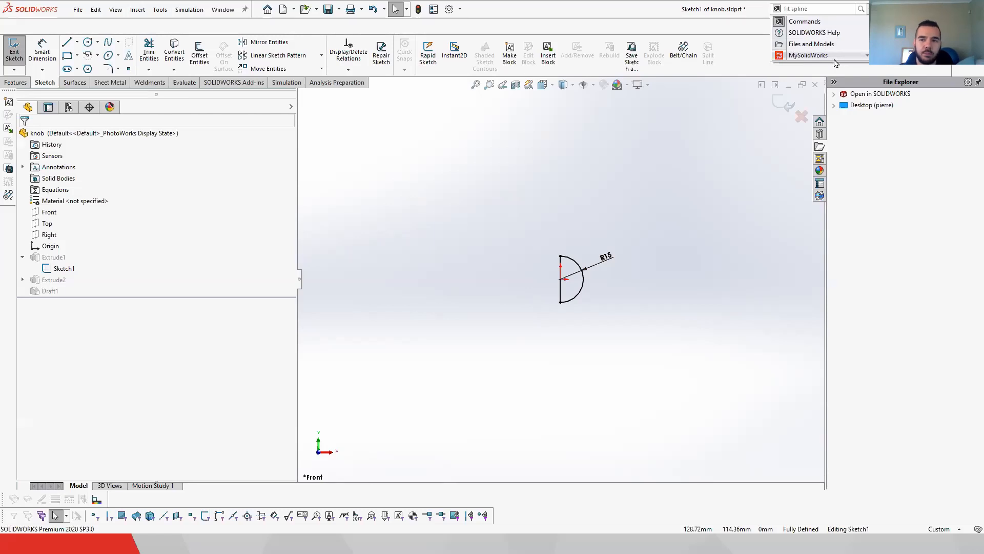
pyautogui.click(697, 165)
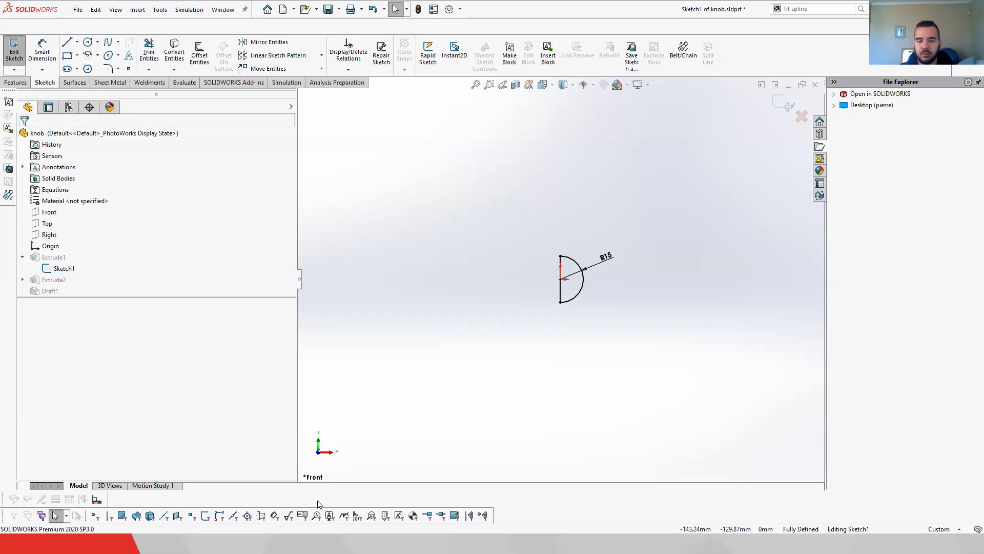
pyautogui.click(110, 84)
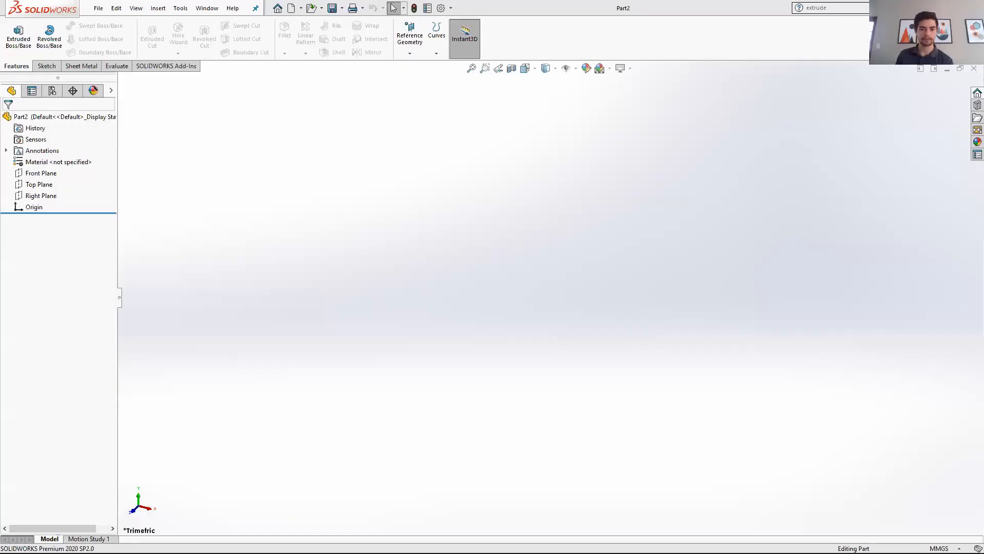
# - Clear the old search term in Part2 and search SOLIDWORKS Help for "extrude"
pyautogui.click(855, 8)
pyautogui.press('BackSpace')
pyautogui.click(891, 8)
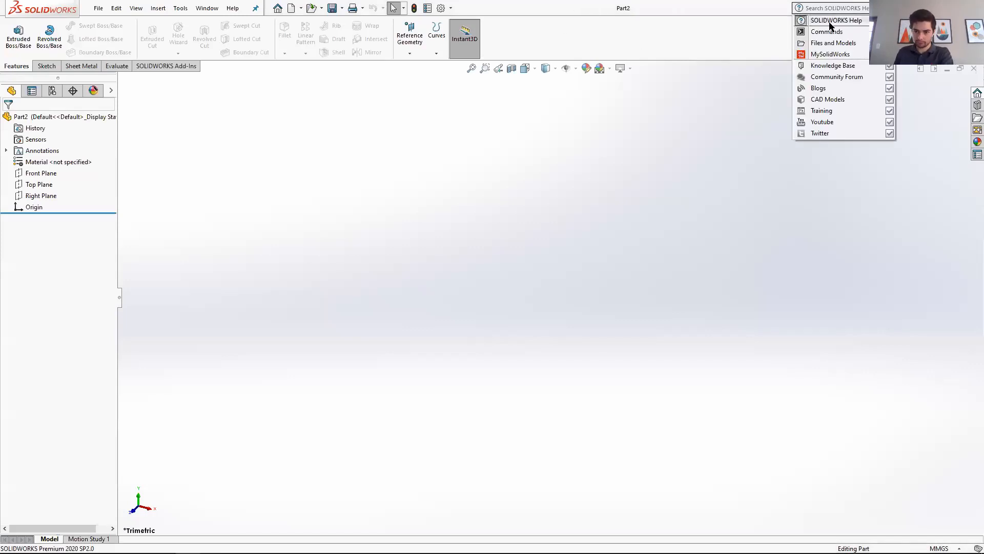
pyautogui.click(826, 31)
pyautogui.click(841, 7)
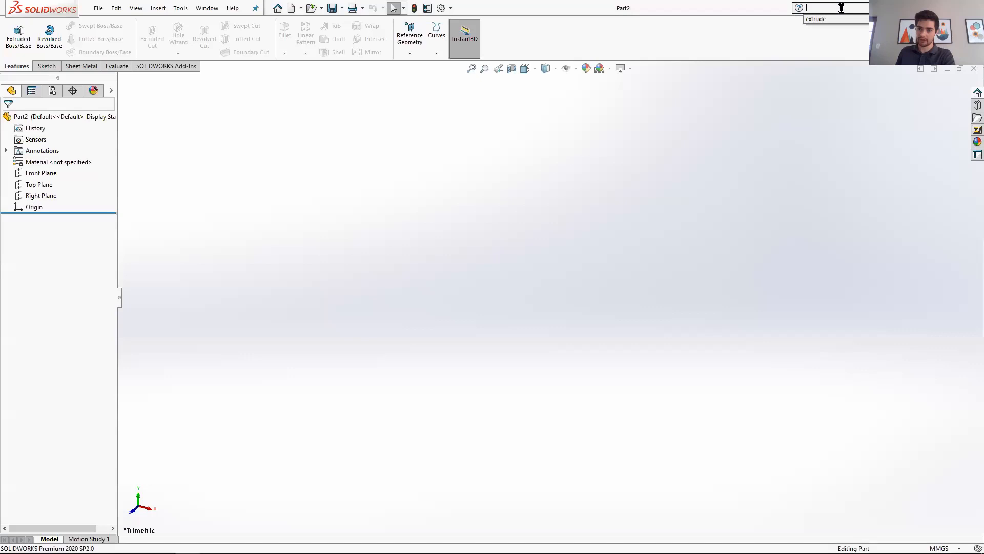
pyautogui.write('extrude')
pyautogui.press('Return')
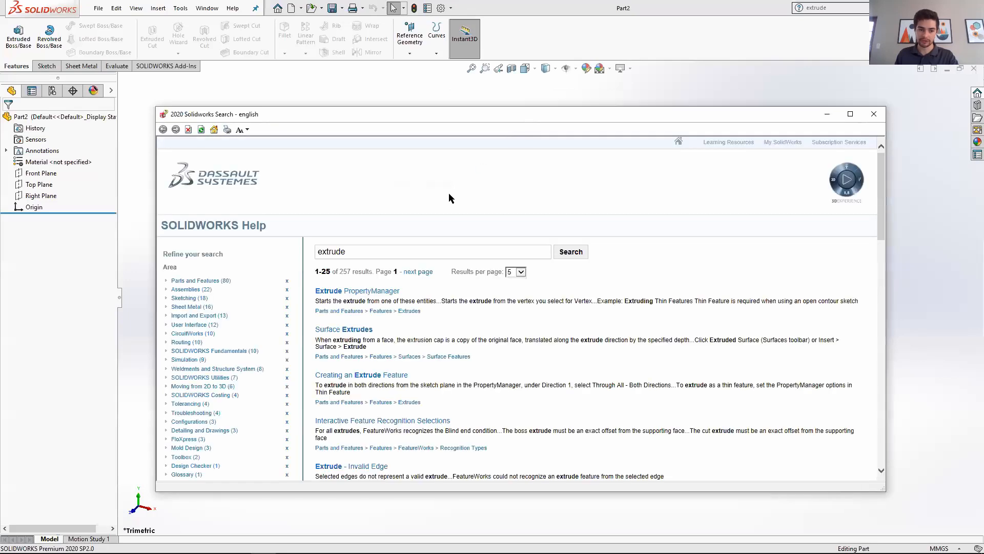
# - Open the Surface Extrudes help topic from the results, read through its instructions and close the help
pyautogui.moveTo(353, 251); pyautogui.dragTo(309, 250)
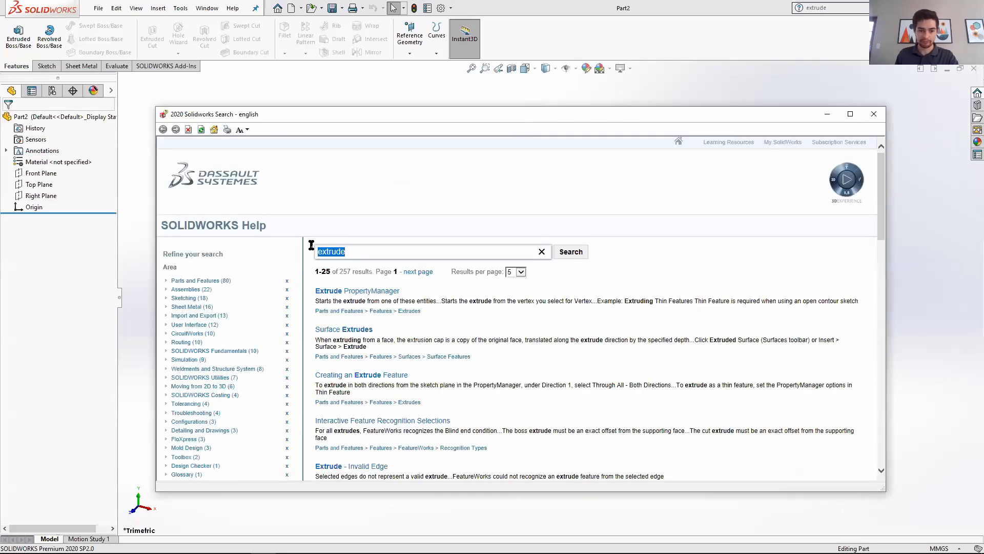
pyautogui.click(333, 329)
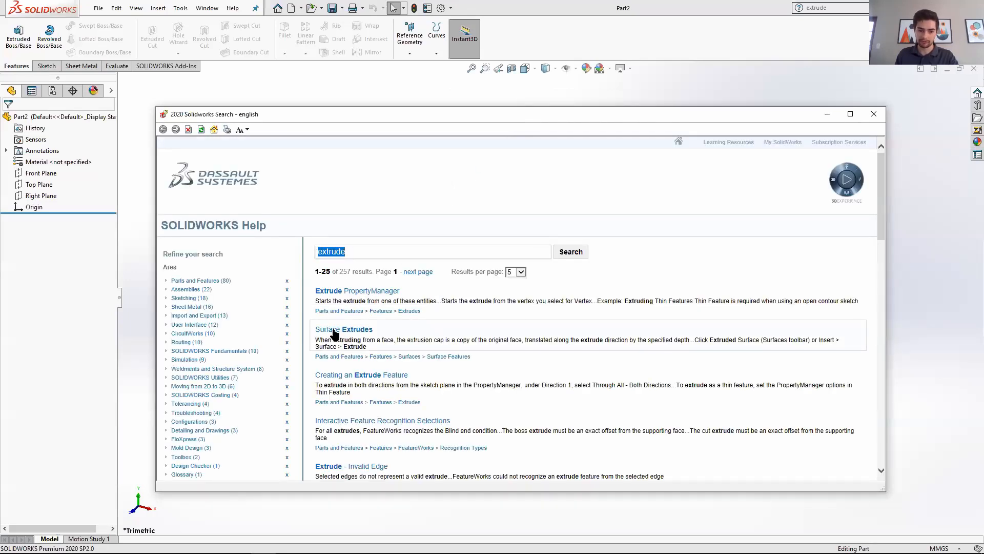
pyautogui.moveTo(806, 8); pyautogui.dragTo(854, 7)
pyautogui.click(891, 8)
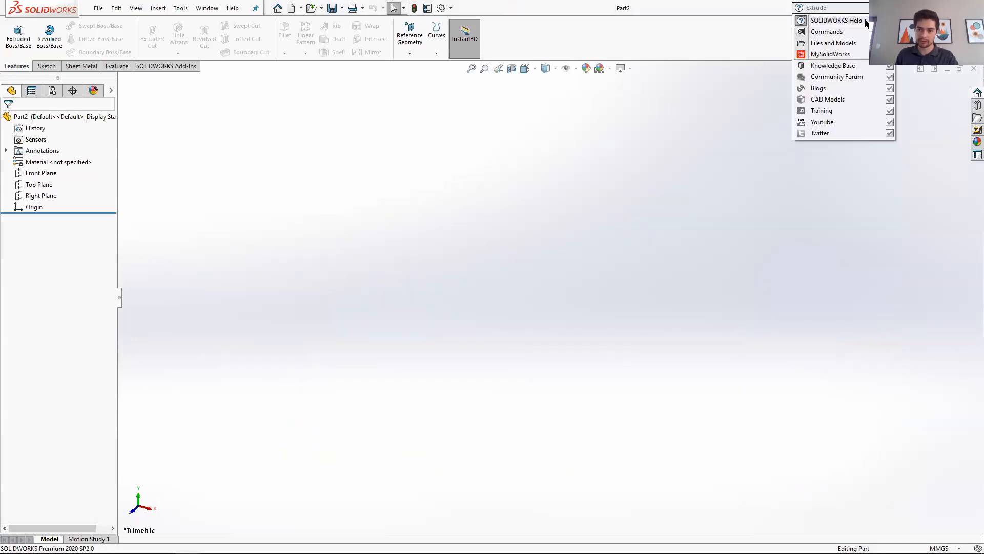
pyautogui.press('super')
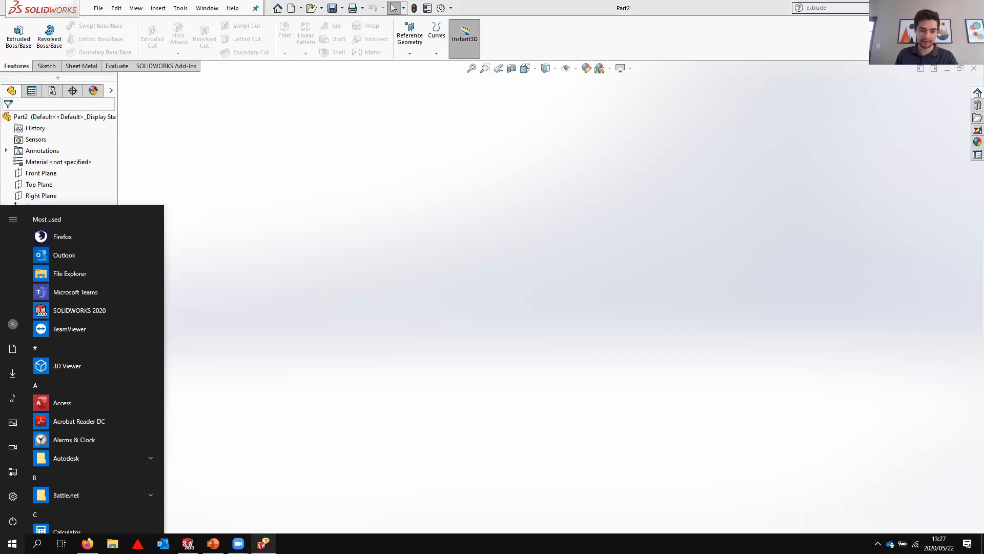
pyautogui.click(263, 543)
pyautogui.scroll(-3, 508, 357)
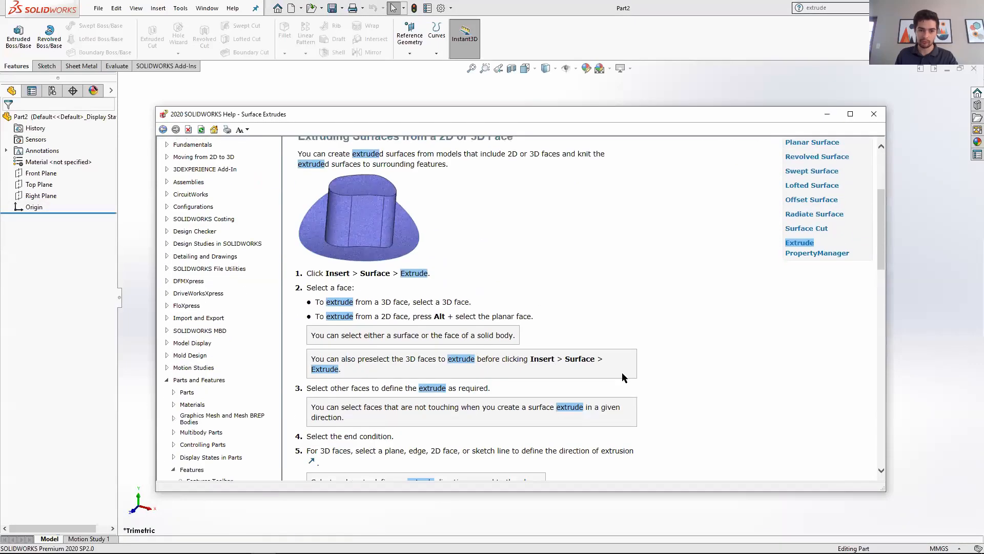
pyautogui.click(874, 114)
# - Set the search source to Commands, clear the old search term and display the Sketch commands
pyautogui.click(891, 8)
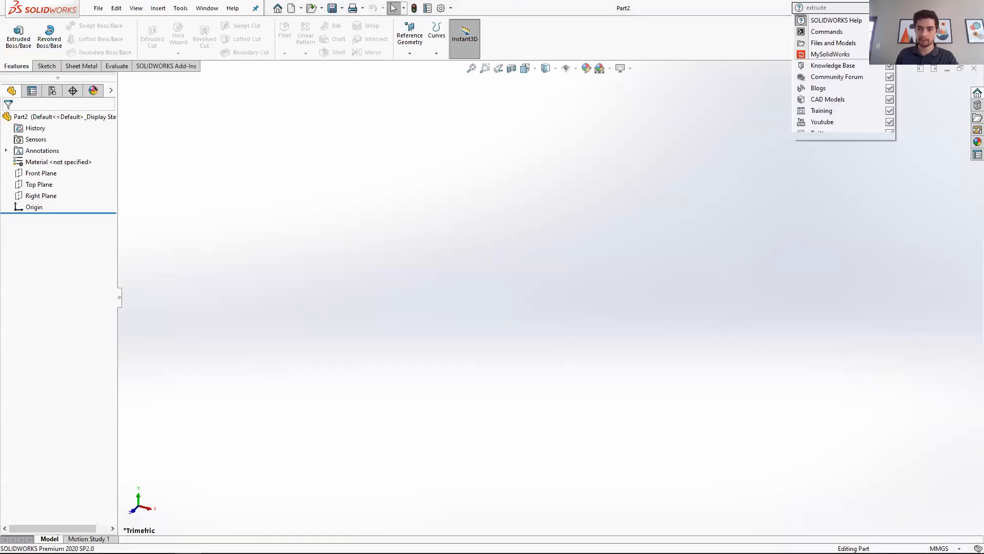
pyautogui.click(828, 31)
pyautogui.doubleClick(840, 12)
pyautogui.press('BackSpace')
pyautogui.click(45, 67)
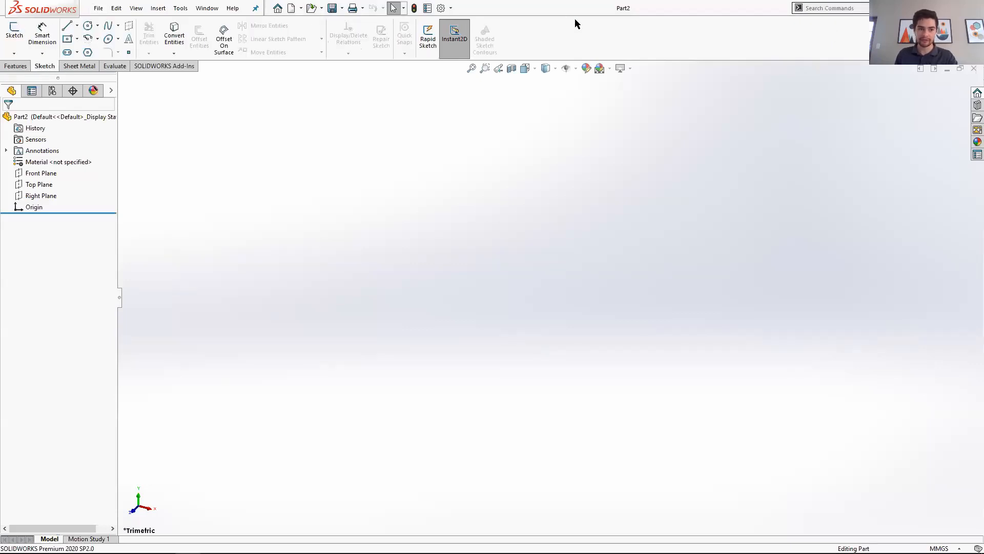
# - Search the commands for "fit" and add Fit Spline from the results to the end of the Sketch commands
pyautogui.write('f')
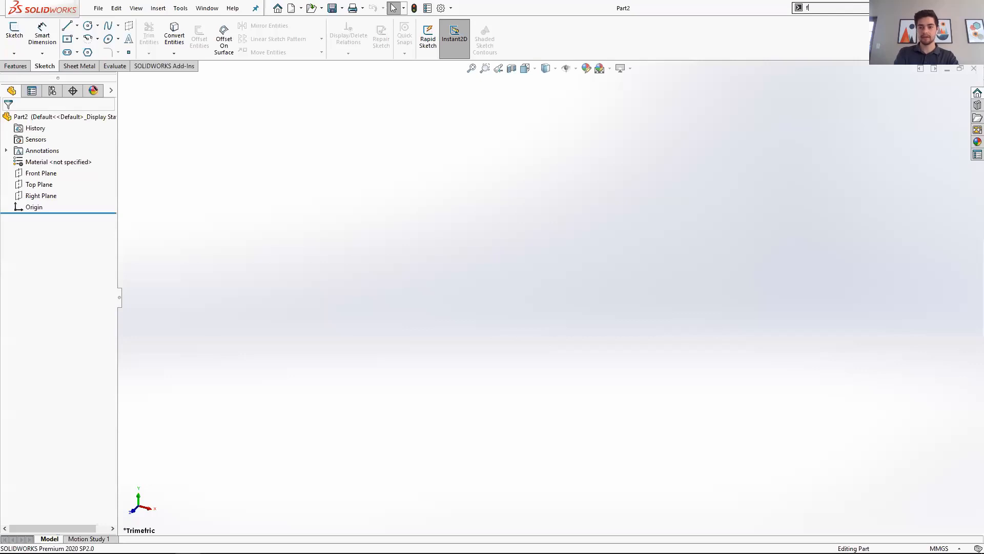
pyautogui.write('it')
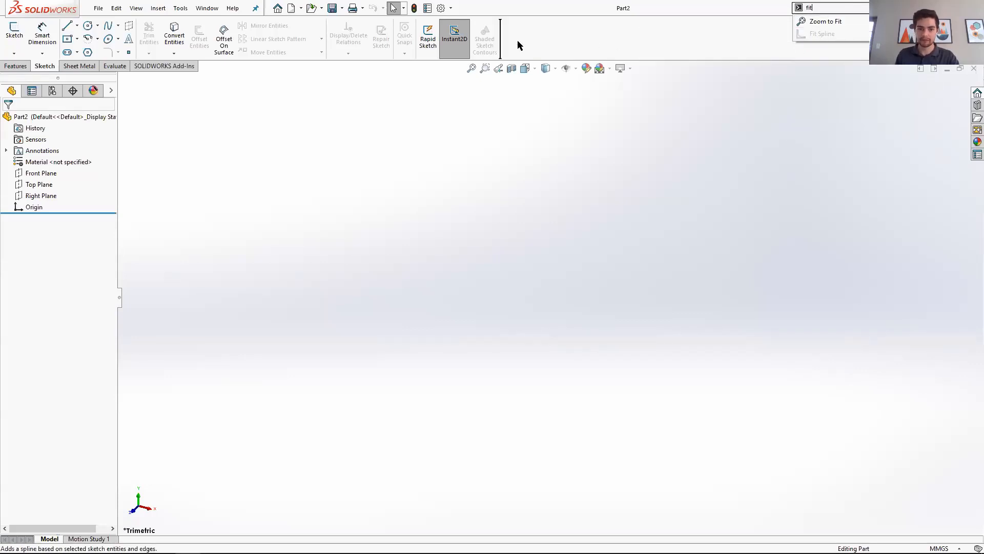
pyautogui.click(826, 7)
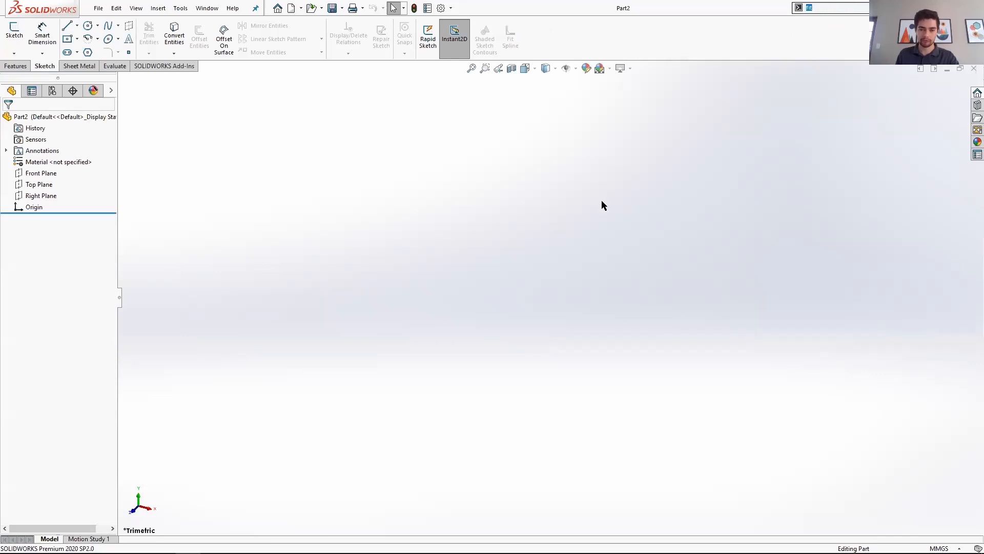
pyautogui.click(136, 8)
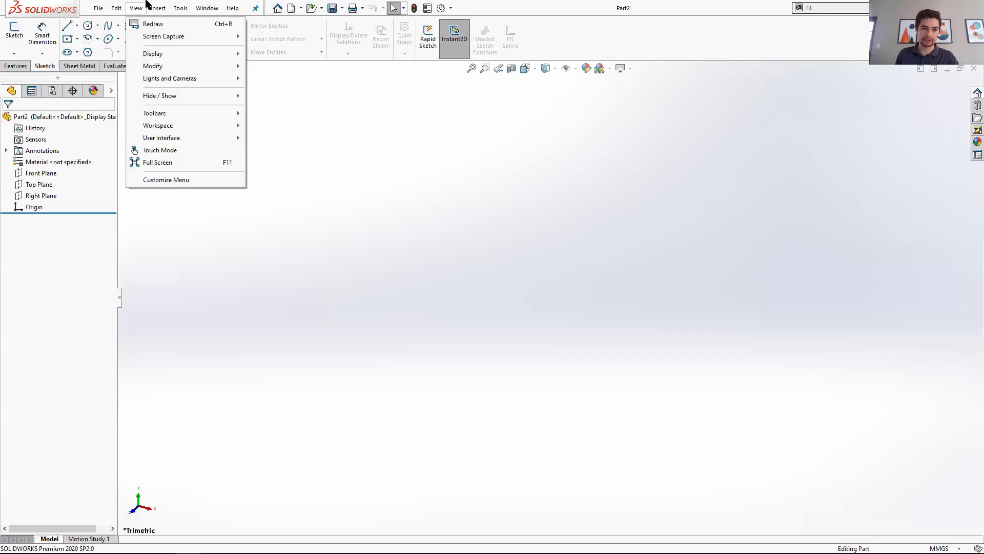
pyautogui.moveTo(158, 8)
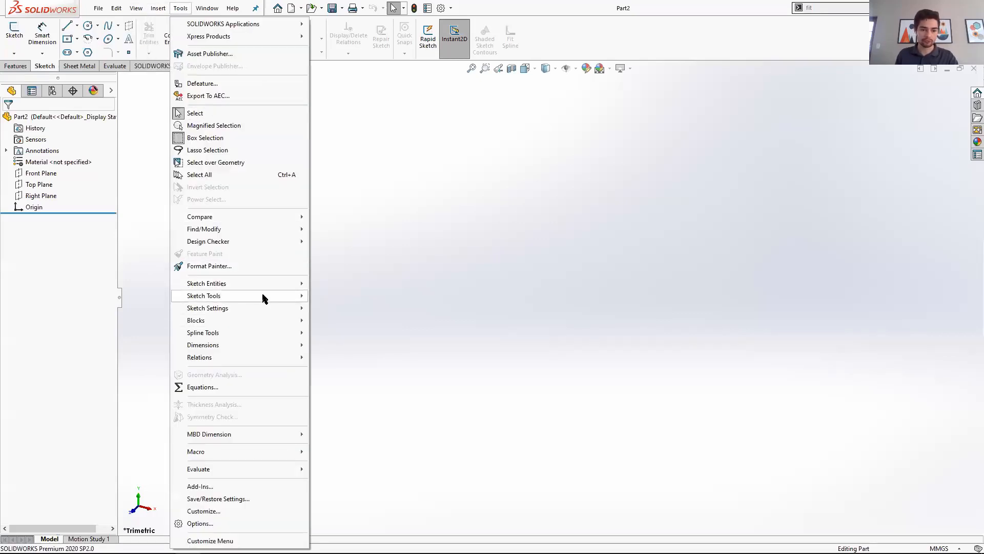
pyautogui.click(778, 52)
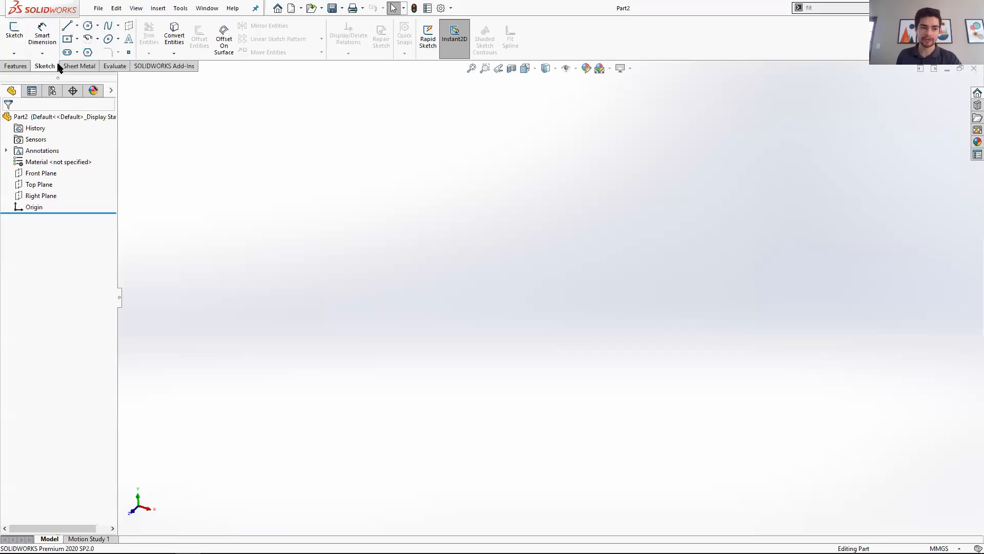
# - Start a new sketch on the Front Plane
pyautogui.click(12, 31)
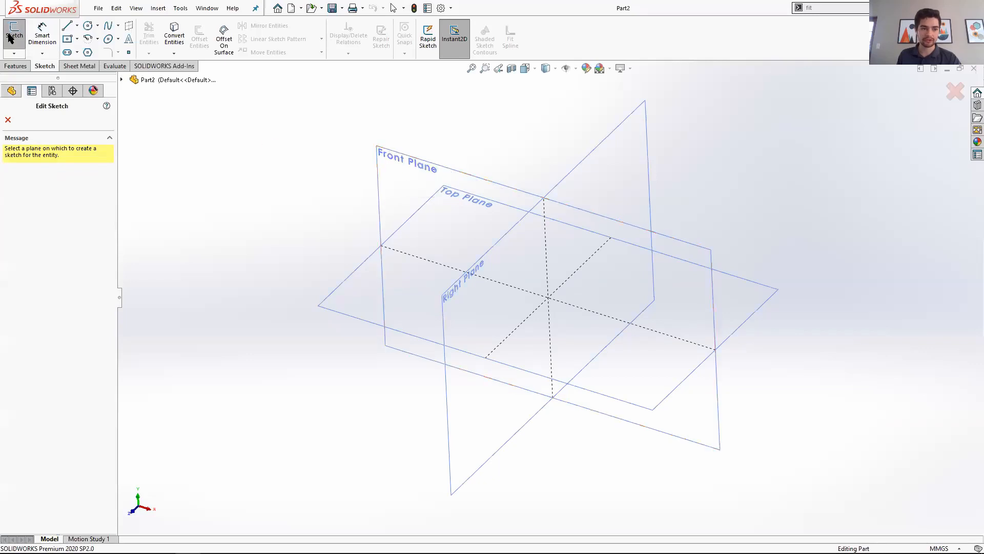
pyautogui.press('Escape')
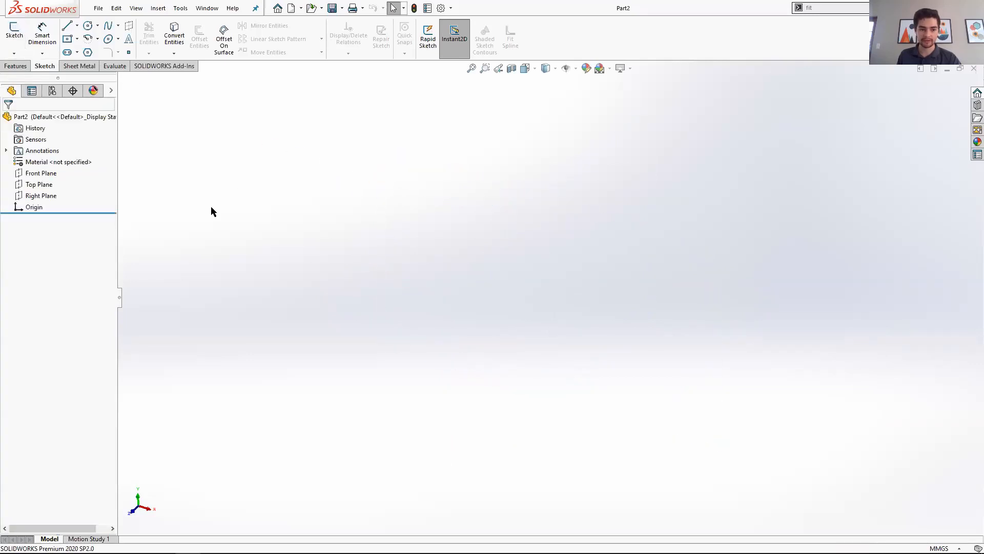
pyautogui.rightClick(37, 176)
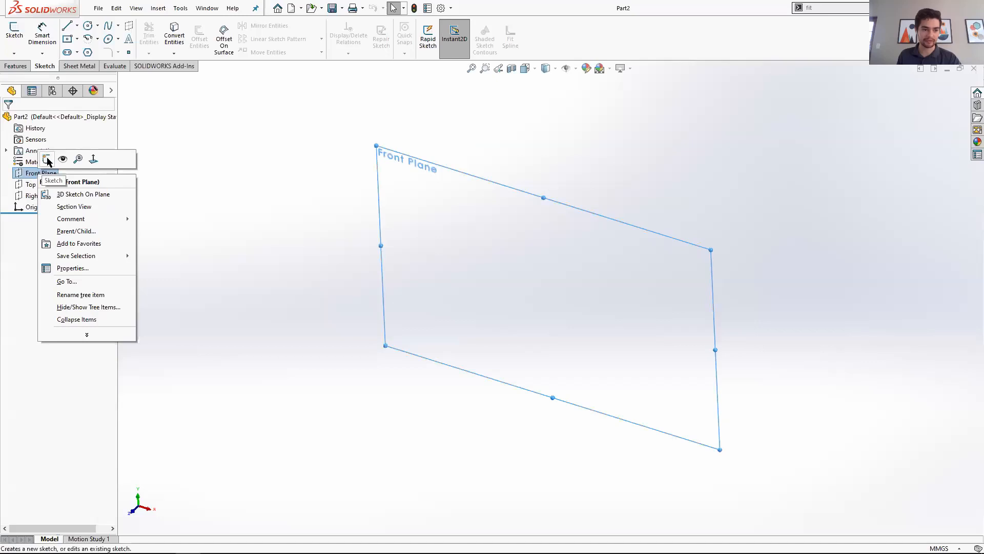
pyautogui.click(44, 161)
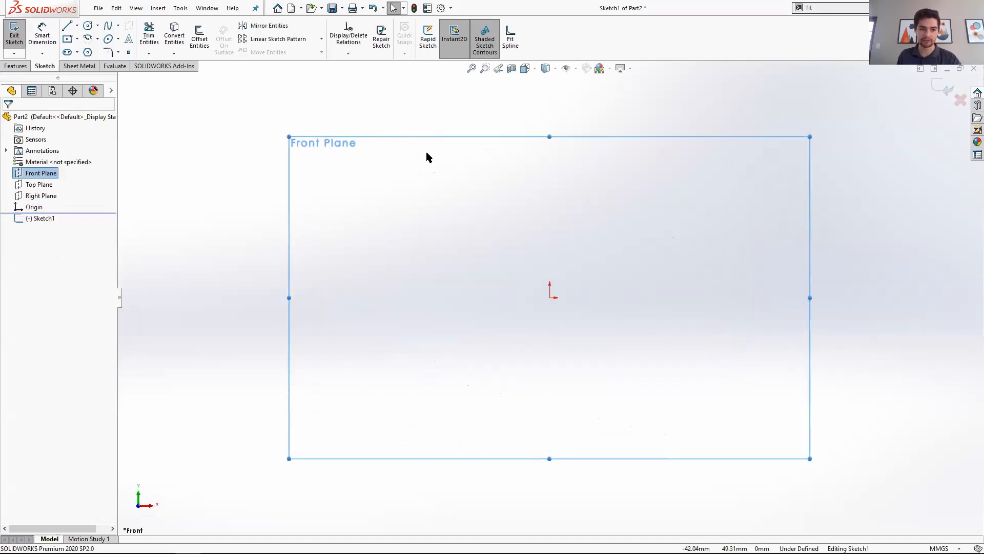
# - Sketch a center rectangle about 105 by 104 mm, centred on the origin of the Front Plane sketch
pyautogui.click(66, 40)
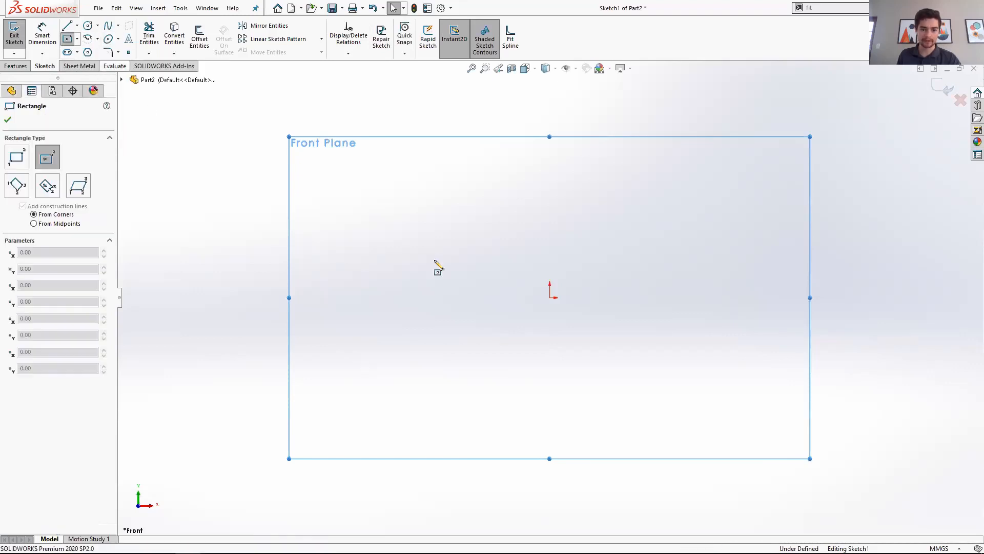
pyautogui.click(550, 297)
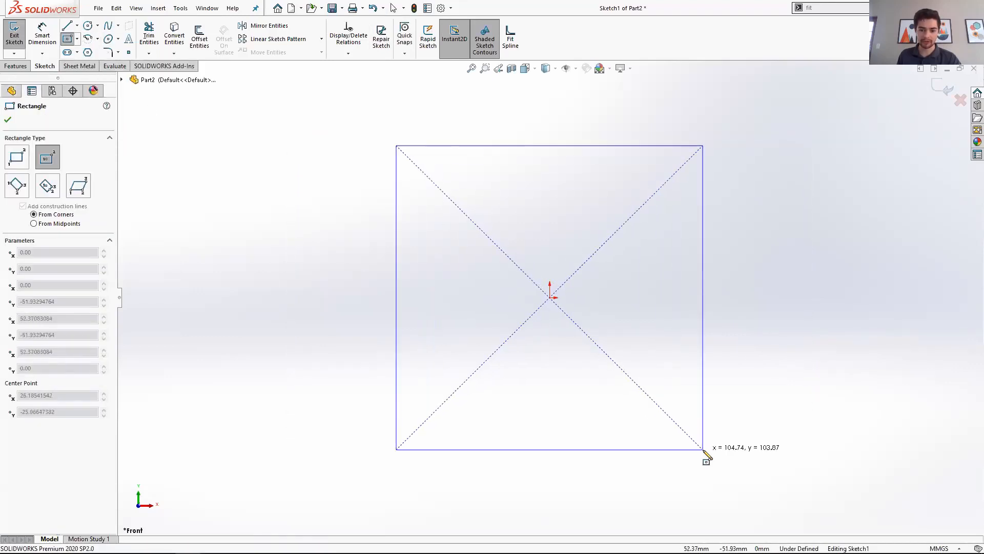
pyautogui.click(704, 450)
# - Dimension the rectangle's top edge and left edge at 100 mm each
pyautogui.press('d')
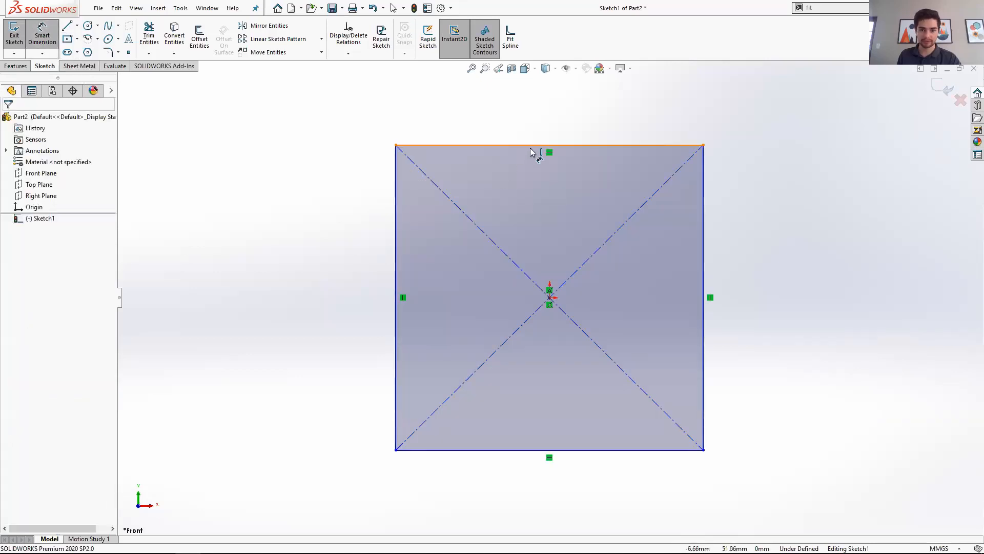
pyautogui.click(533, 138)
pyautogui.click(550, 96)
pyautogui.write('100')
pyautogui.press('Return')
pyautogui.click(397, 255)
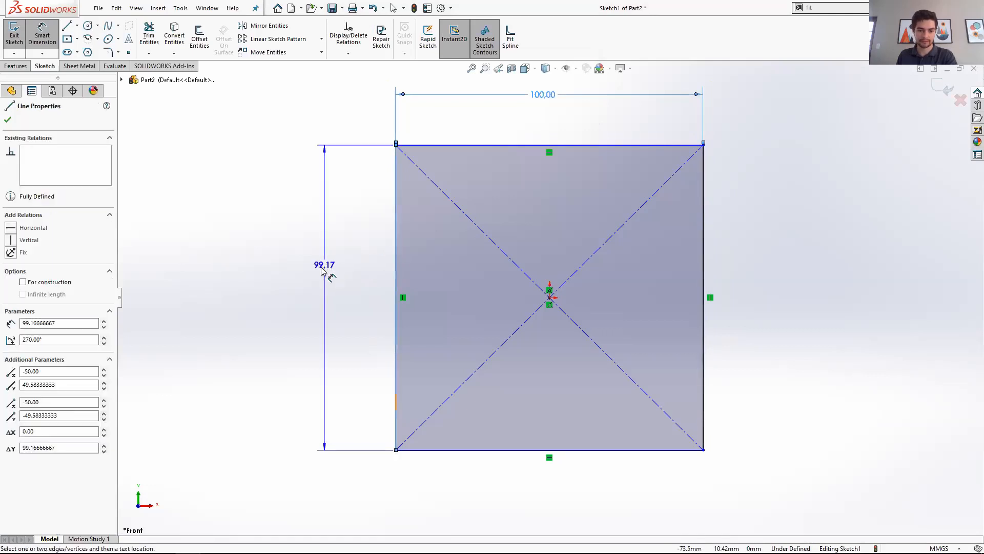
pyautogui.click(323, 270)
pyautogui.write('100')
pyautogui.press('Return')
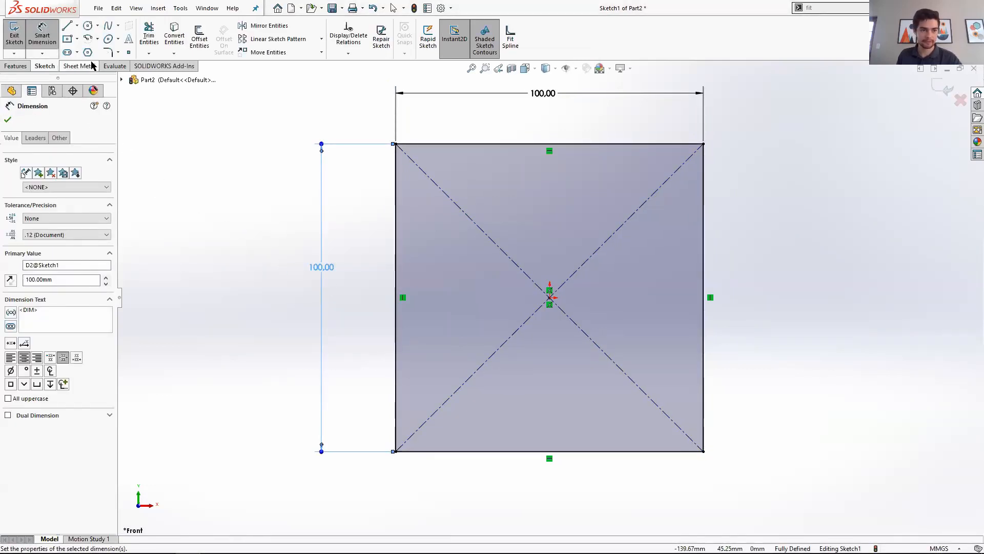
# - Extrude the square sketch into a solid with a blind depth of 100 mm
pyautogui.click(12, 66)
pyautogui.click(11, 41)
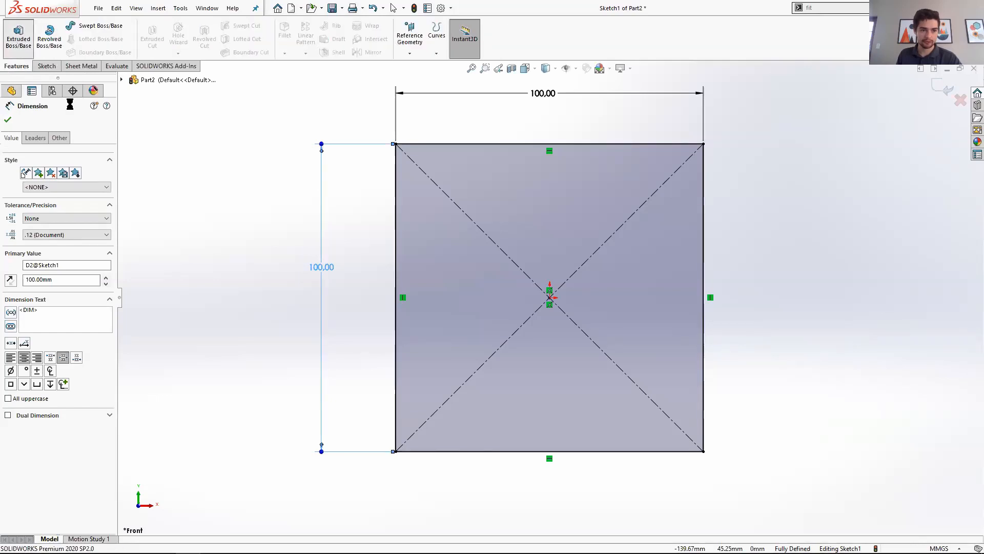
pyautogui.write('100')
pyautogui.press('Return')
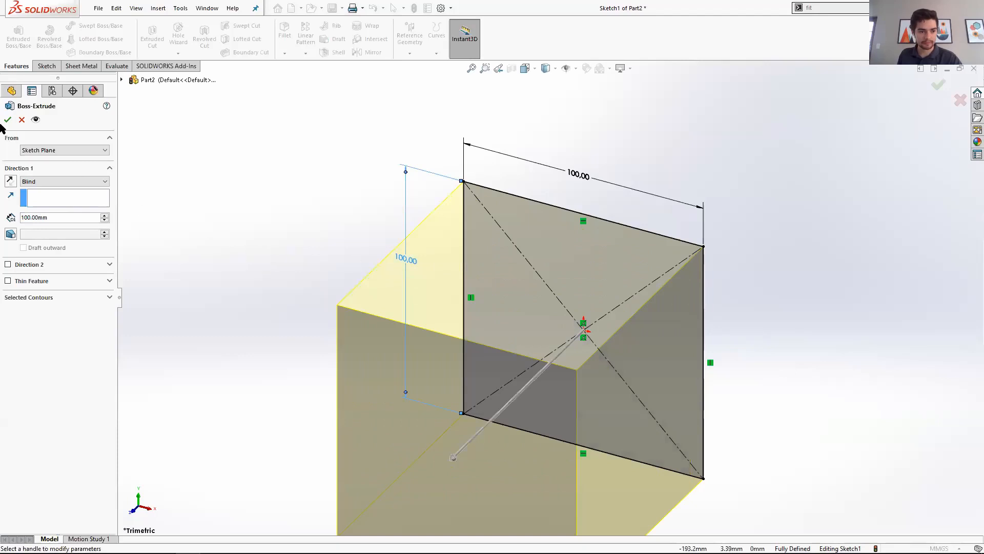
pyautogui.click(9, 120)
# - Start Convert to Sheet Metal on the cube and choose its bottom face as the fixed face
pyautogui.scroll(3, 511, 350)
pyautogui.scroll(-2, 329, 356)
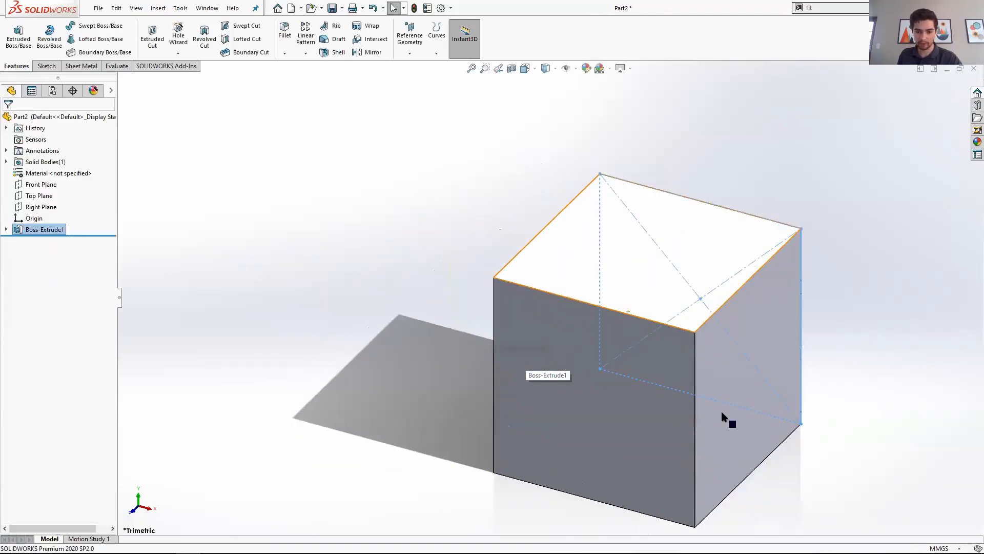
pyautogui.scroll(1, 728, 418)
pyautogui.scroll(-1, 798, 437)
pyautogui.click(799, 439)
pyautogui.moveTo(799, 438); pyautogui.dragTo(670, 359, button='middle')
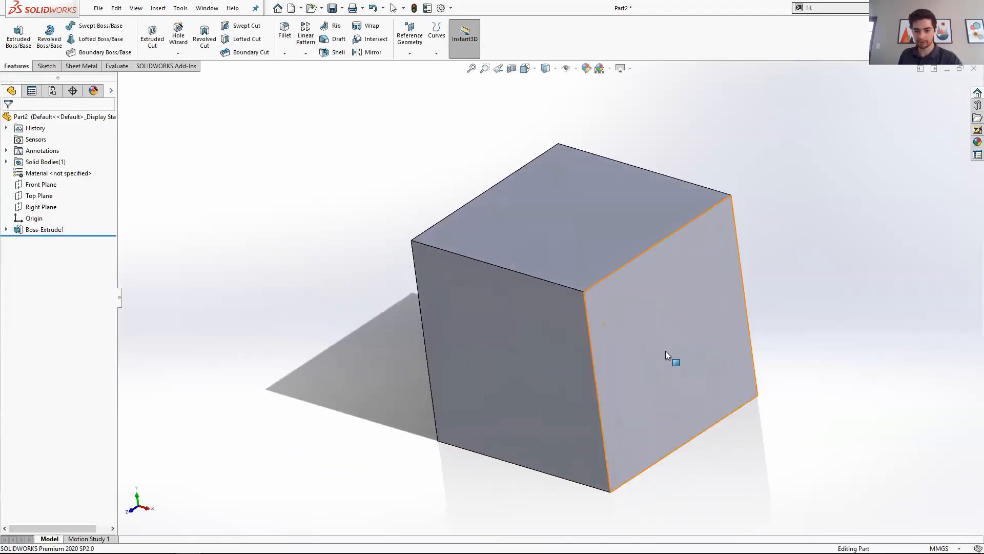
pyautogui.moveTo(769, 386); pyautogui.dragTo(706, 362, button='middle')
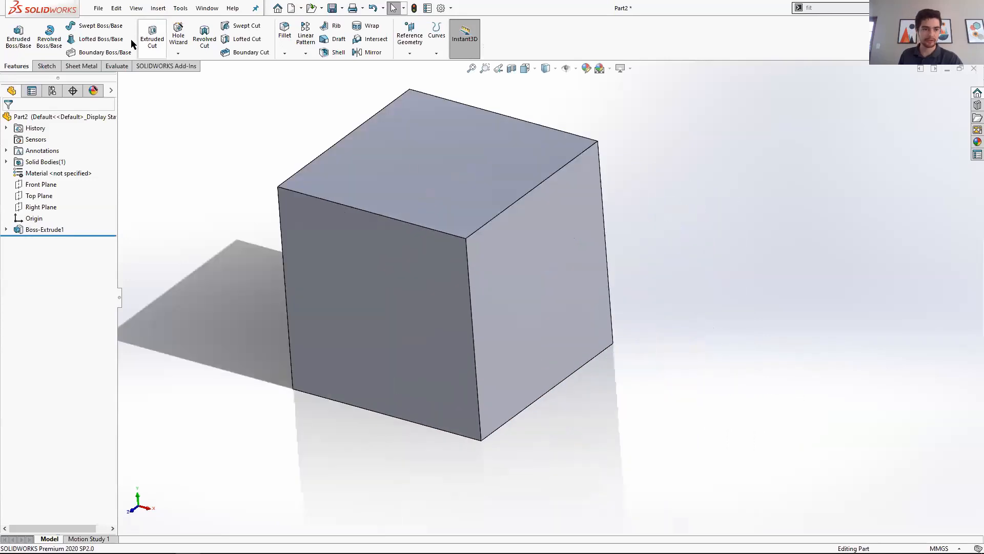
pyautogui.click(81, 67)
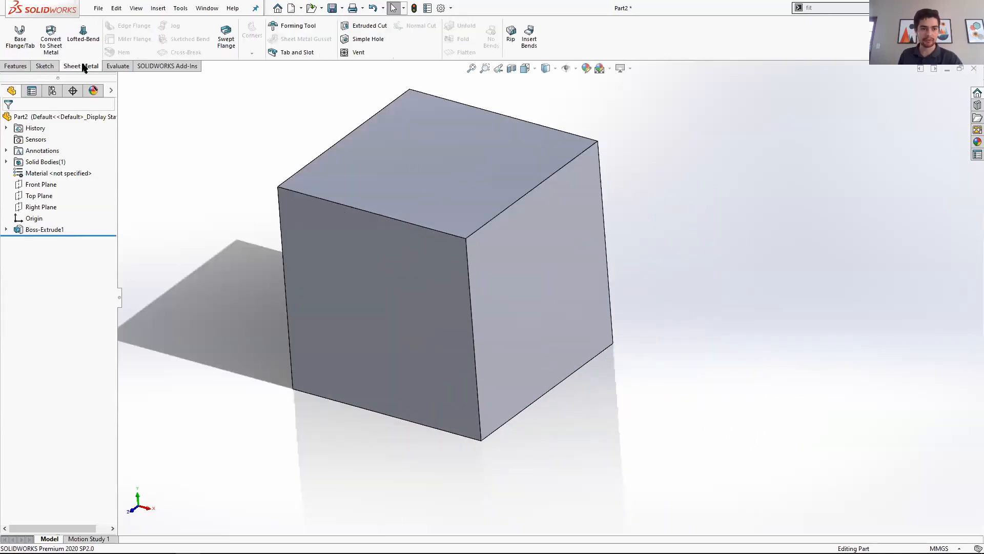
pyautogui.click(50, 36)
pyautogui.moveTo(343, 463); pyautogui.dragTo(341, 301, button='middle')
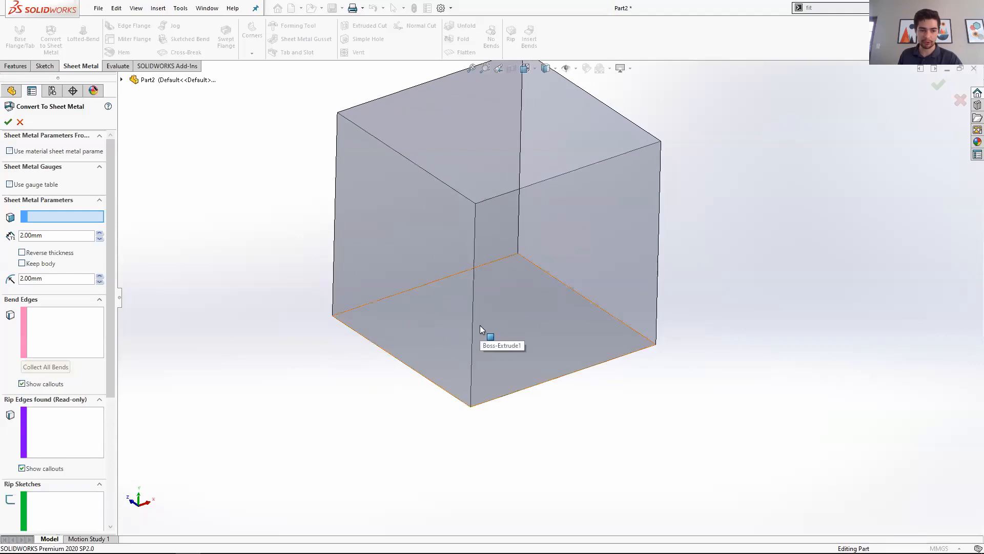
pyautogui.click(457, 302)
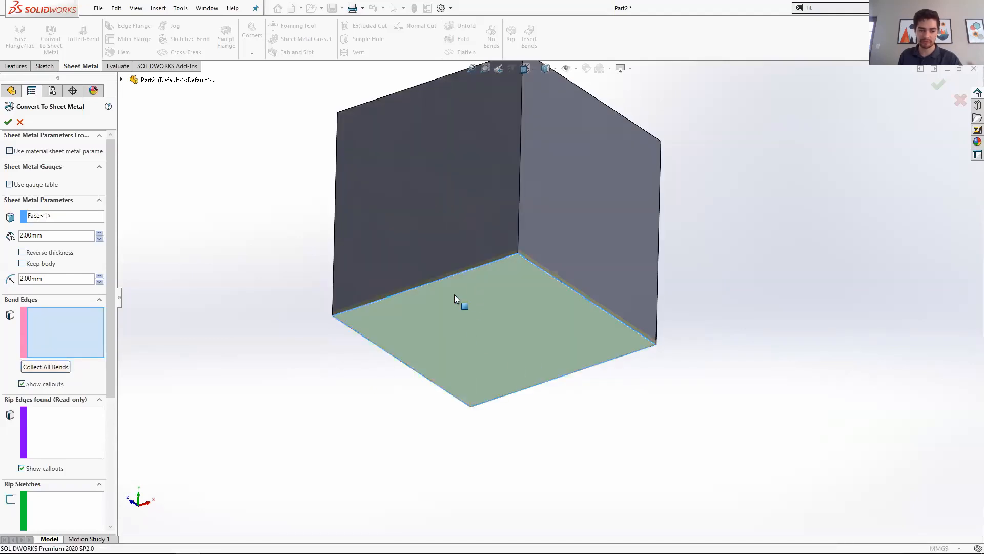
# - Select all four edges of the cube's bottom face as bend edges
pyautogui.click(413, 292)
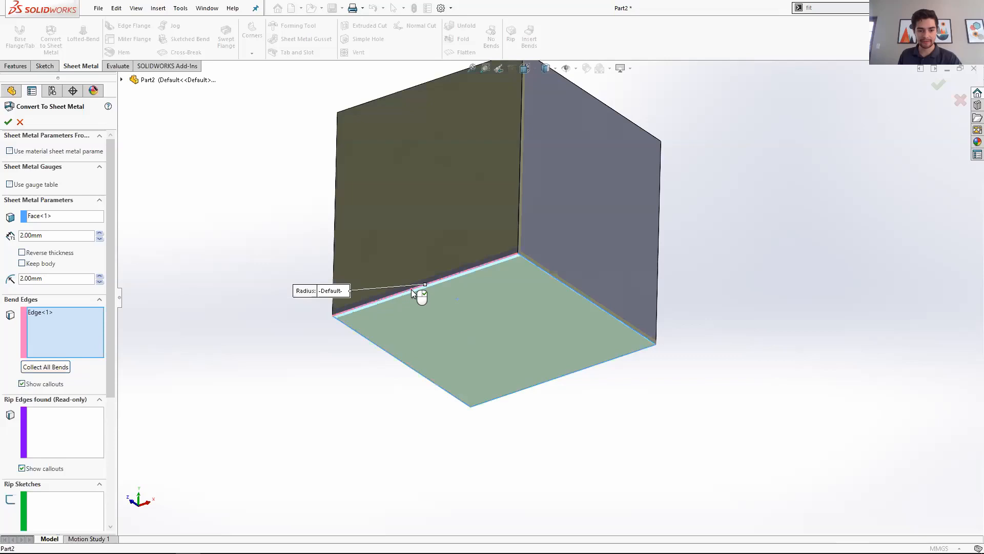
pyautogui.click(553, 276)
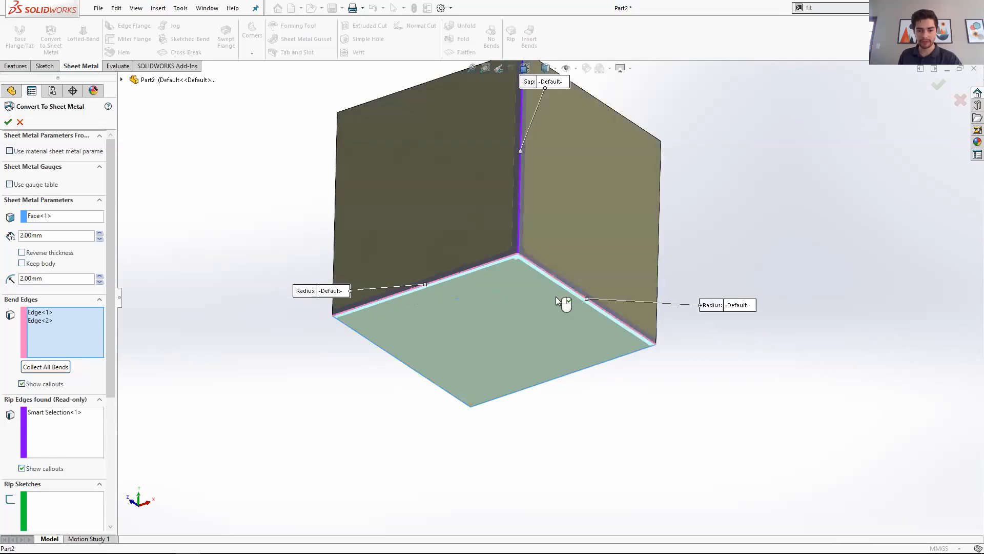
pyautogui.click(585, 370)
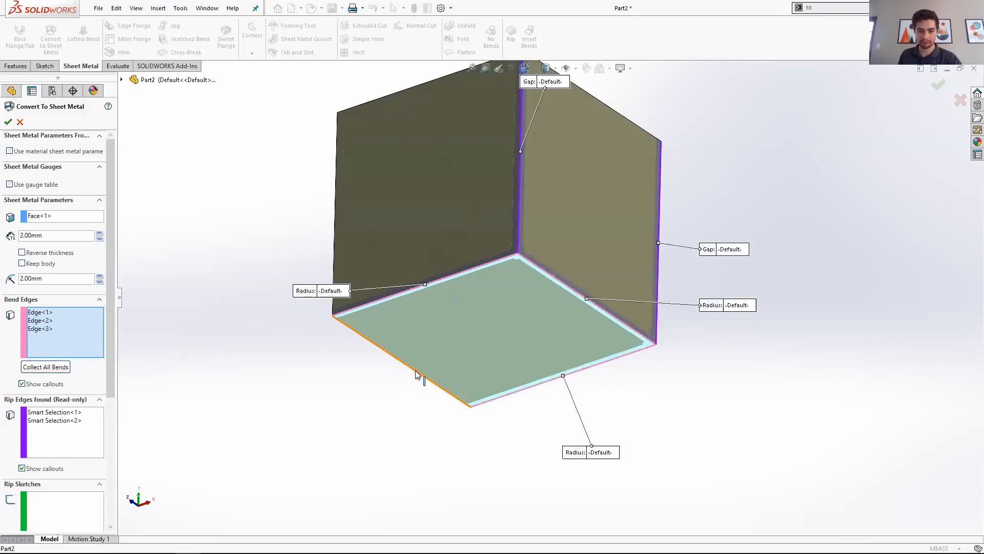
pyautogui.click(418, 371)
pyautogui.moveTo(441, 186); pyautogui.dragTo(448, 226, button='middle')
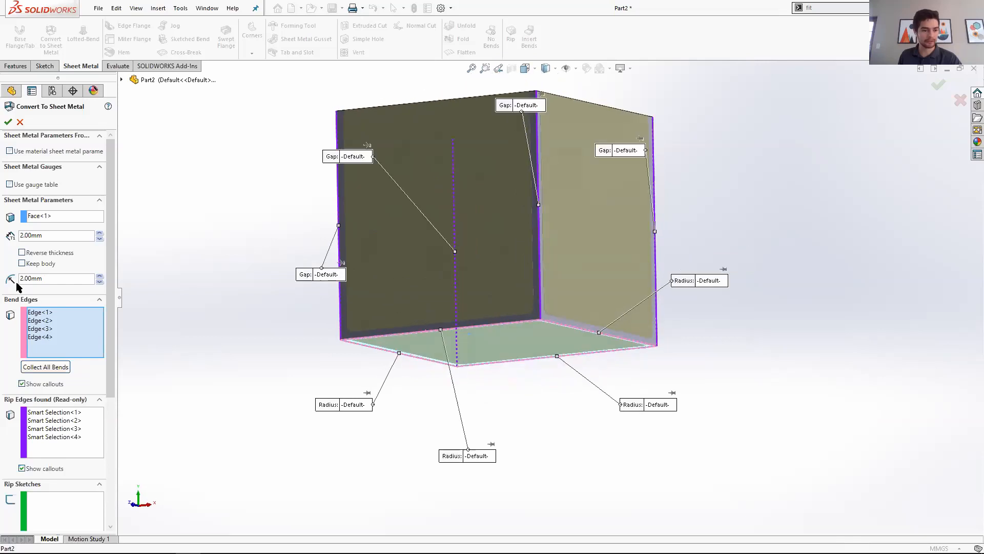
# - Complete the sheet metal conversion with a 2 mm sheet thickness and a 2 mm default bend radius
pyautogui.moveTo(50, 238); pyautogui.dragTo(14, 236)
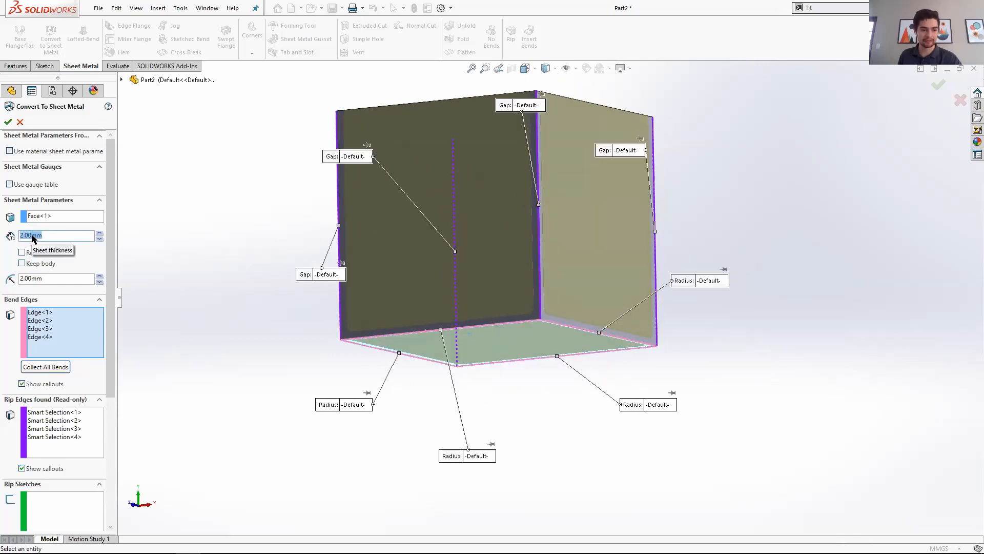
pyautogui.click(32, 234)
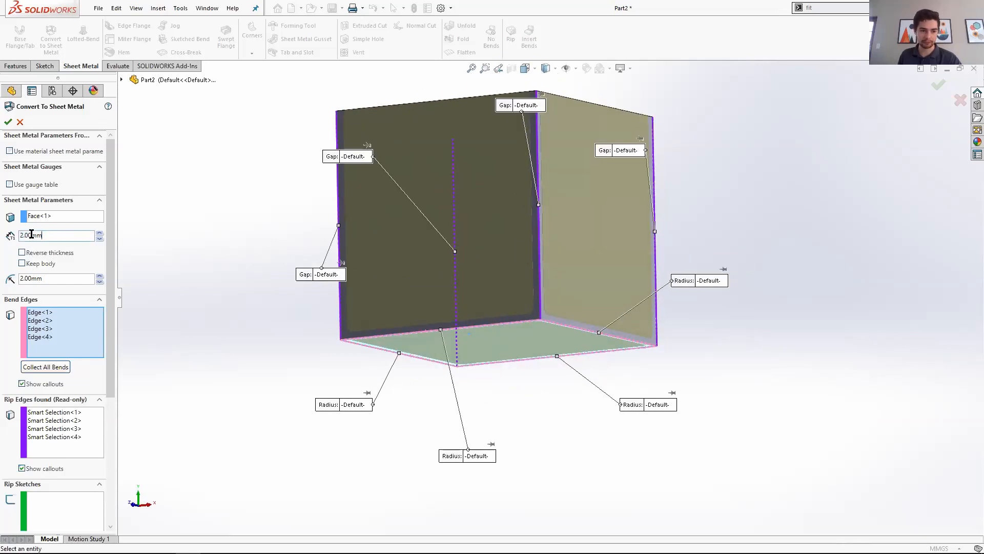
pyautogui.click(54, 279)
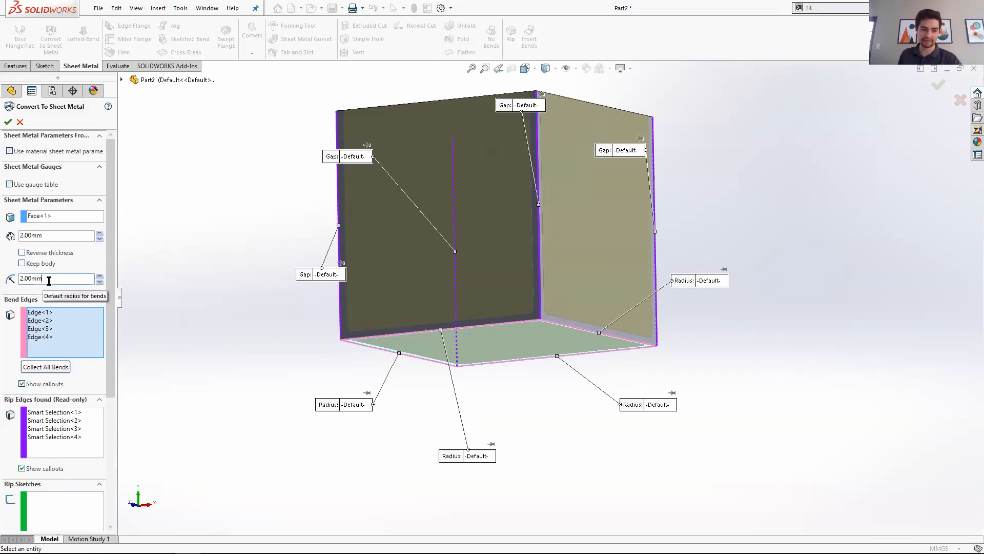
pyautogui.moveTo(440, 281); pyautogui.dragTo(451, 331, button='middle')
pyautogui.click(47, 277)
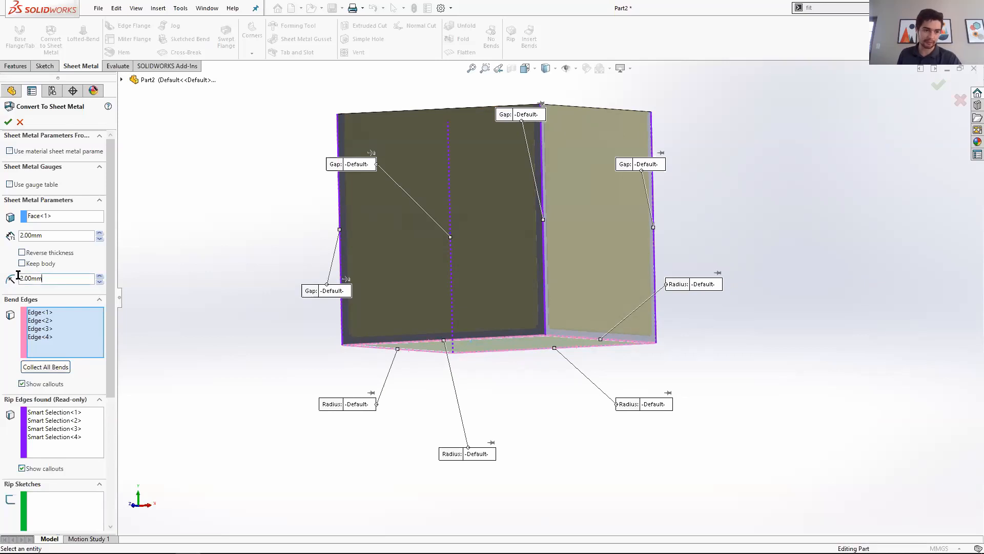
pyautogui.click(60, 280)
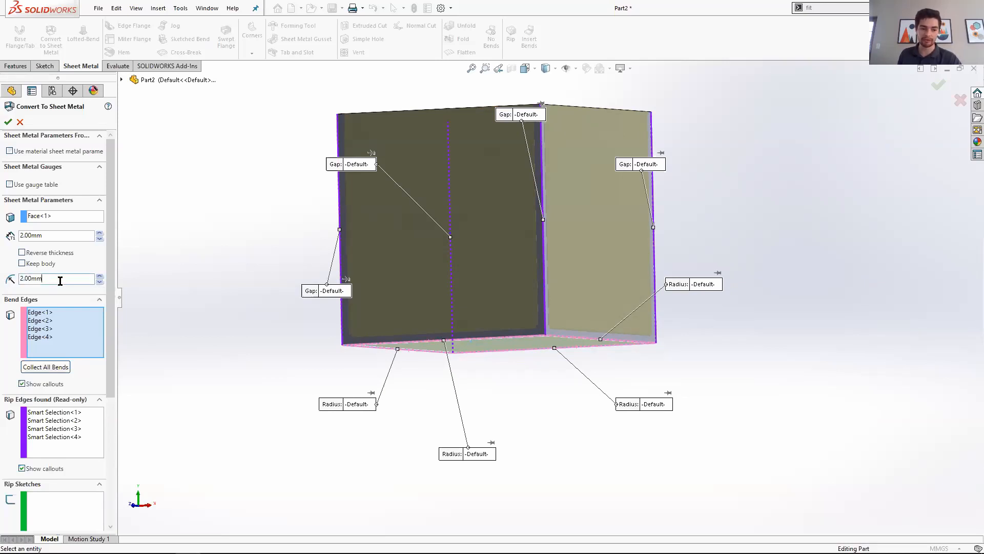
pyautogui.moveTo(330, 286); pyautogui.dragTo(466, 119, button='middle')
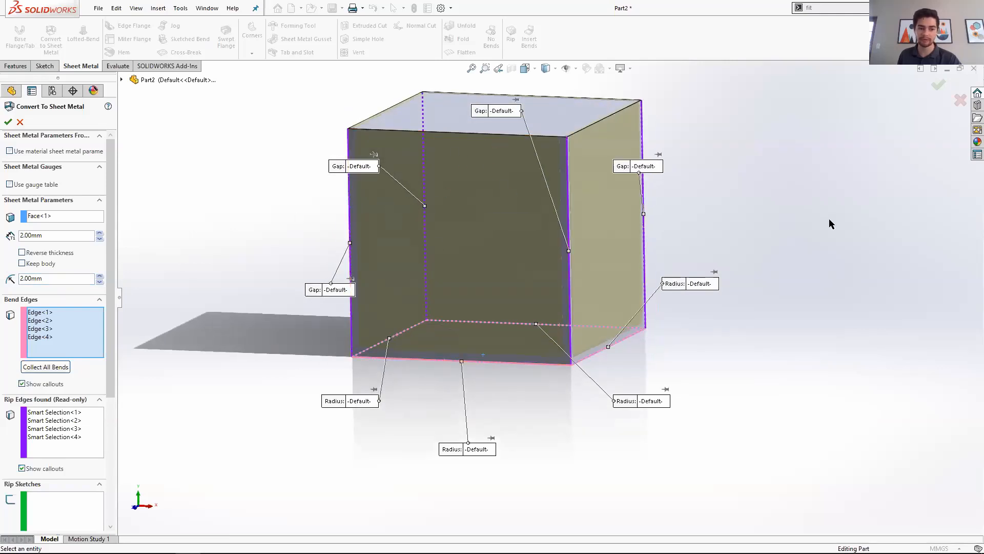
pyautogui.moveTo(831, 222); pyautogui.dragTo(680, 211, button='middle')
pyautogui.moveTo(244, 254); pyautogui.dragTo(688, 344, button='middle')
pyautogui.click(9, 122)
pyautogui.moveTo(479, 158); pyautogui.dragTo(485, 207, button='middle')
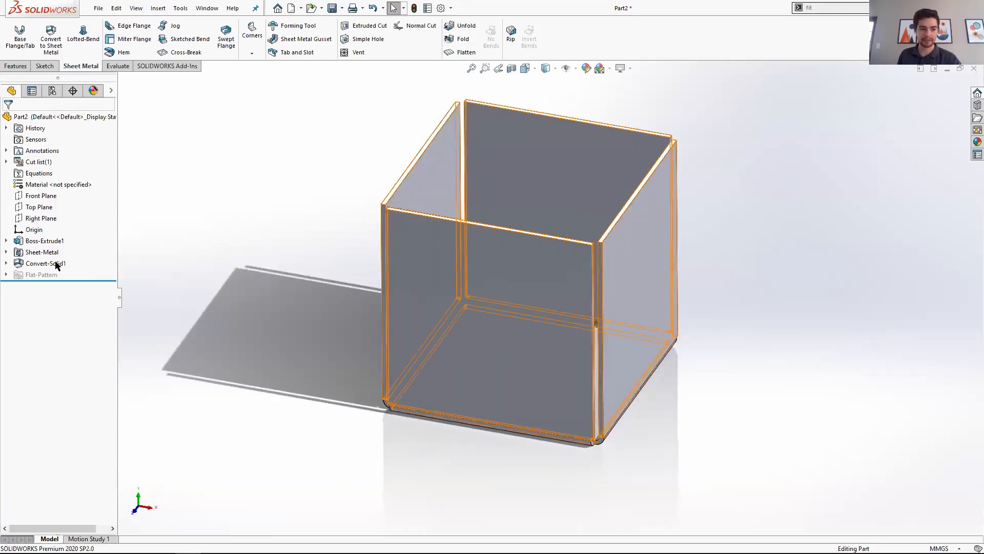
# - Flatten the sheet metal box, examine its flat pattern and corner notches, and fold it back up
pyautogui.click(465, 53)
pyautogui.moveTo(652, 301); pyautogui.dragTo(407, 248, button='middle')
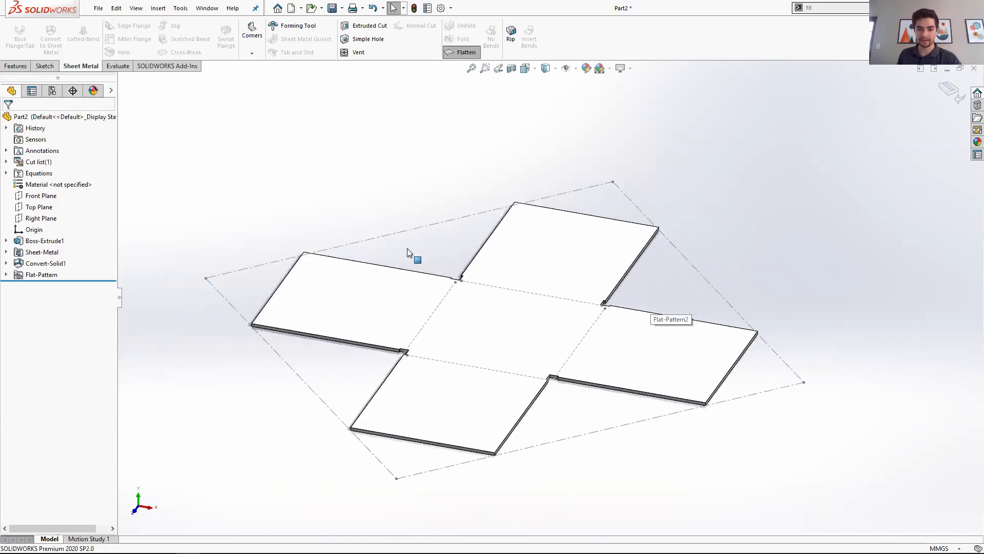
pyautogui.moveTo(509, 337); pyautogui.dragTo(528, 363, button='middle')
pyautogui.scroll(6, 589, 308)
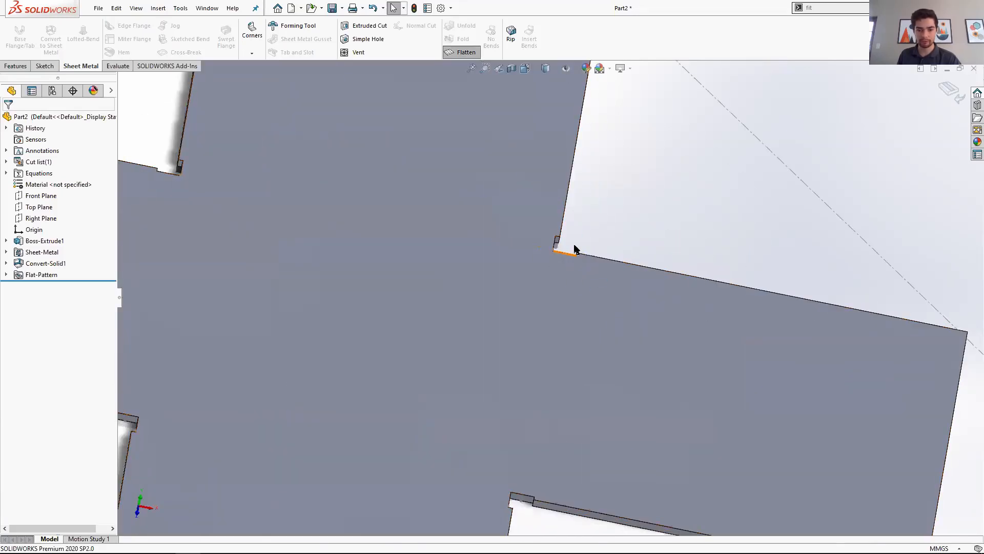
pyautogui.scroll(-4, 589, 307)
pyautogui.scroll(1, 603, 337)
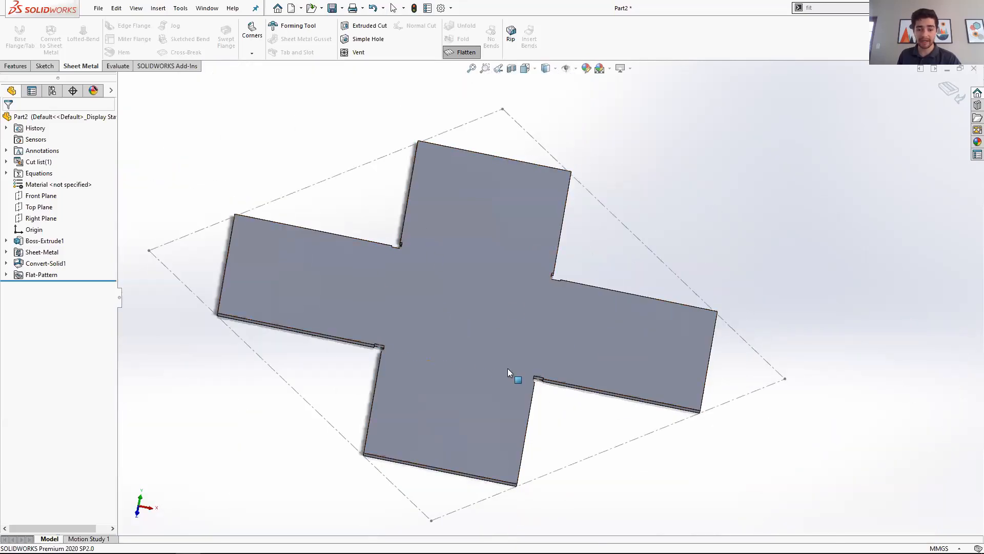
pyautogui.moveTo(508, 368); pyautogui.dragTo(496, 346, button='middle')
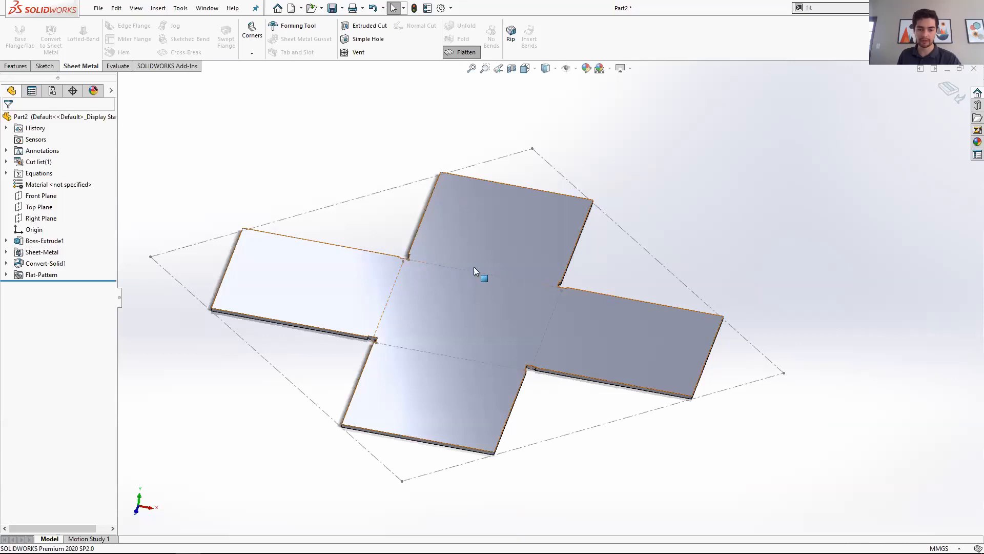
pyautogui.moveTo(454, 339); pyautogui.dragTo(366, 272, button='middle')
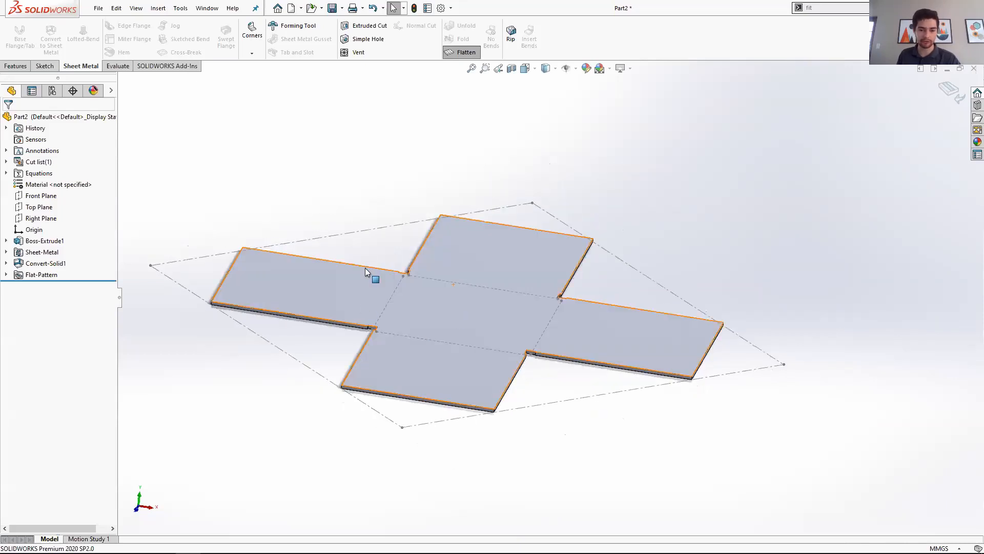
pyautogui.click(466, 53)
# - Start an edge flange from the top edge of the box's left wall, about 95 mm long across the opening
pyautogui.moveTo(358, 183); pyautogui.dragTo(574, 166, button='middle')
pyautogui.press('f')
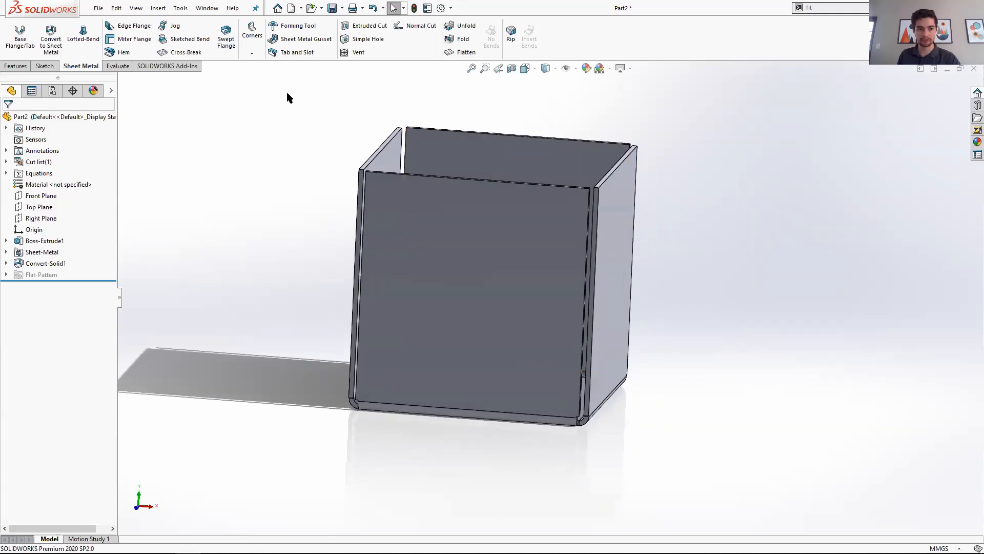
pyautogui.click(141, 26)
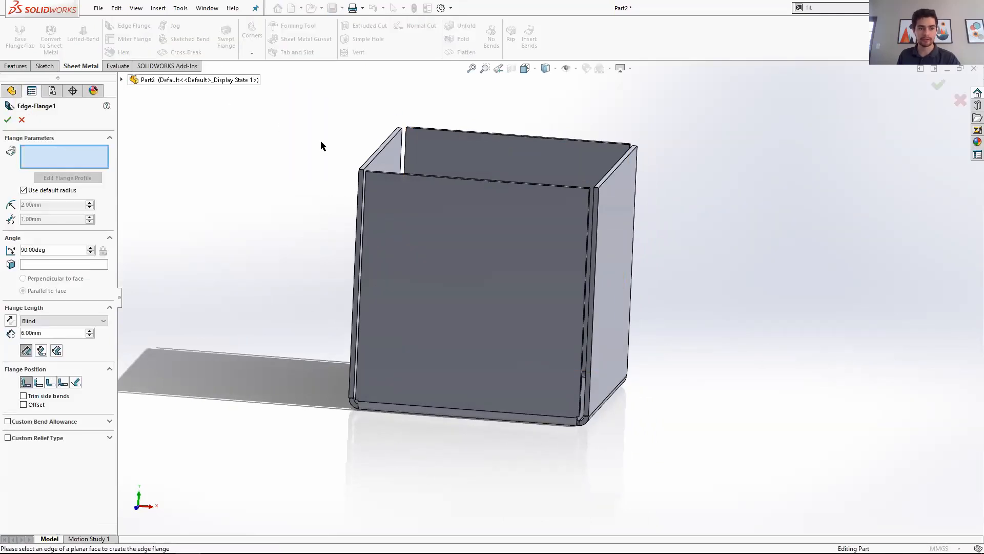
pyautogui.click(389, 143)
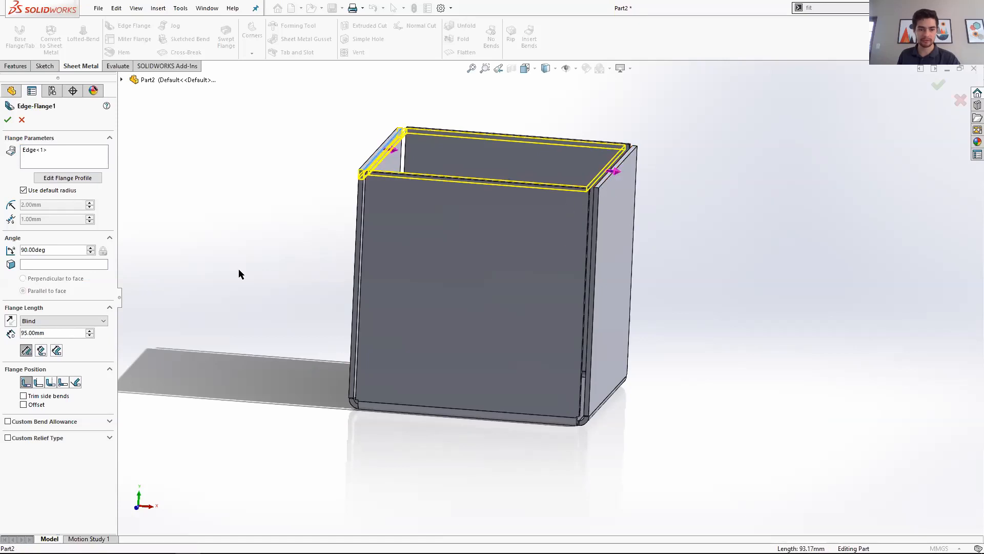
pyautogui.keyDown('ctrl'); pyautogui.moveTo(527, 112); pyautogui.dragTo(494, 181, button='middle'); pyautogui.keyUp('ctrl')
pyautogui.scroll(-3, 494, 180)
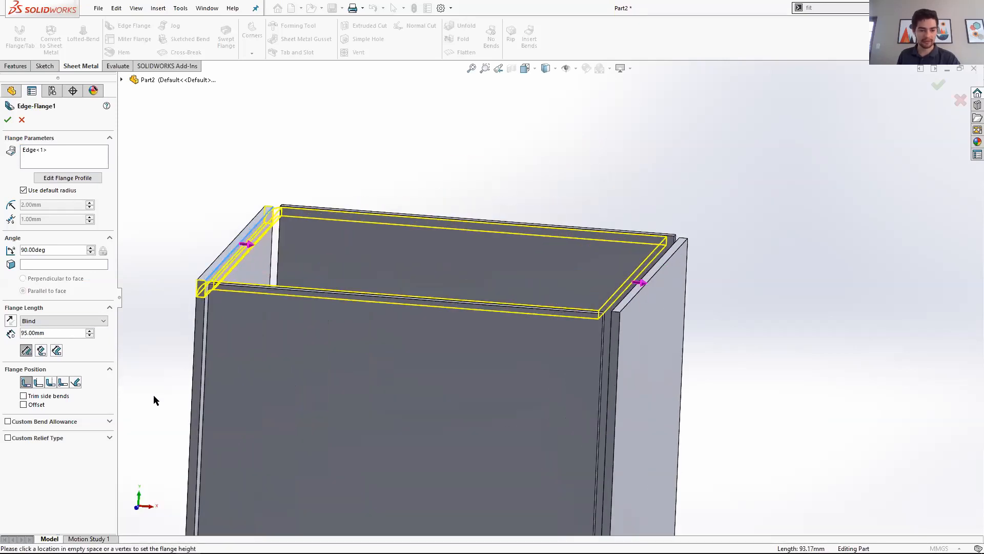
# - Set the flange length to Up To Vertex, ending at the front top corner of the opposite wall
pyautogui.click(53, 321)
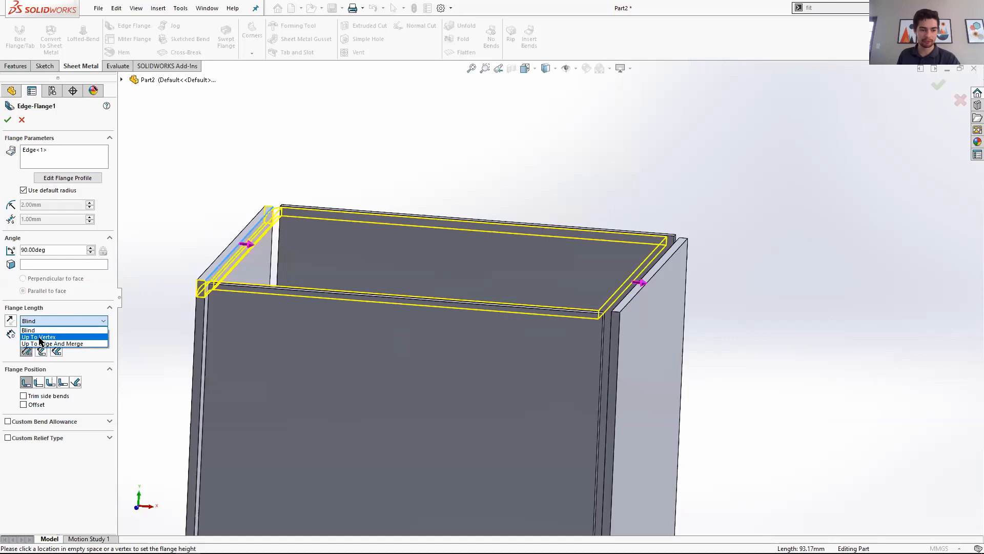
pyautogui.click(48, 338)
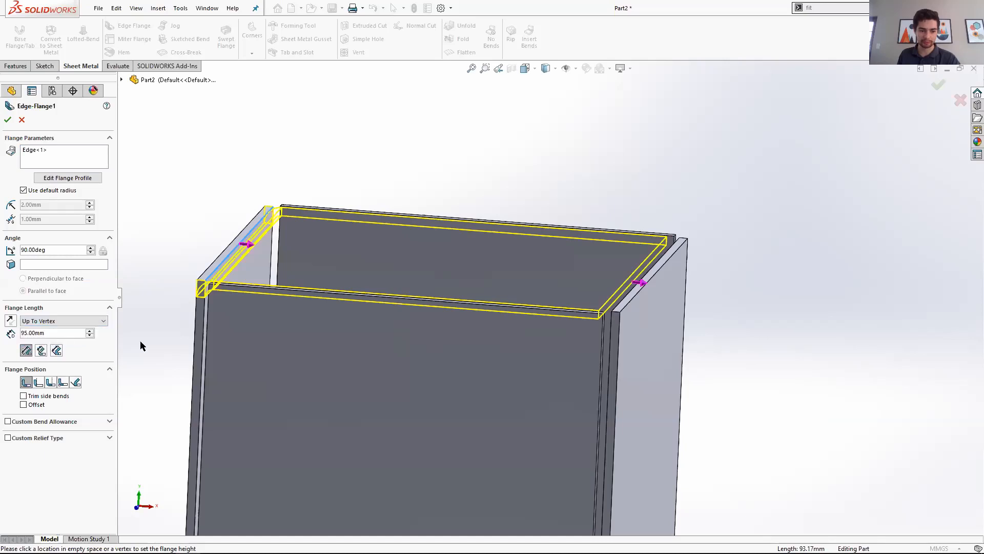
pyautogui.click(612, 313)
pyautogui.moveTo(627, 278); pyautogui.dragTo(600, 291, button='middle')
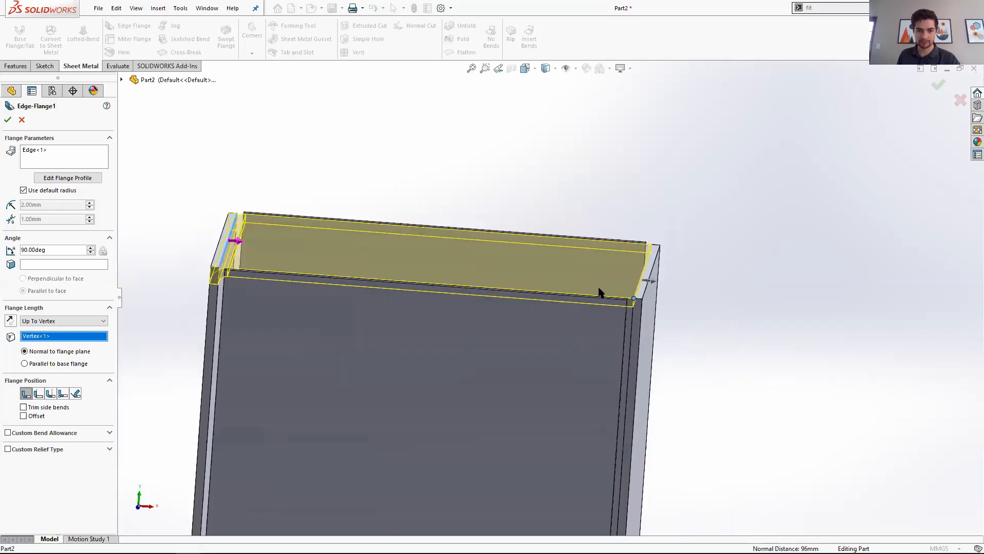
pyautogui.scroll(1, 599, 288)
pyautogui.scroll(-1, 490, 247)
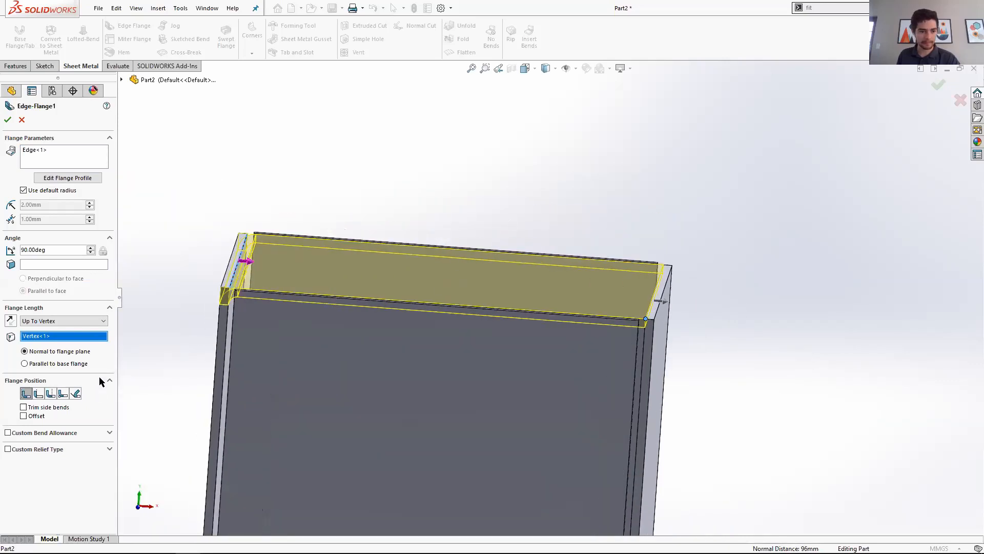
# - Set the edge flange position to Bend Outside, comparing it with Material Inside at the bend corner
pyautogui.click(51, 394)
pyautogui.moveTo(368, 321); pyautogui.dragTo(337, 318, button='middle')
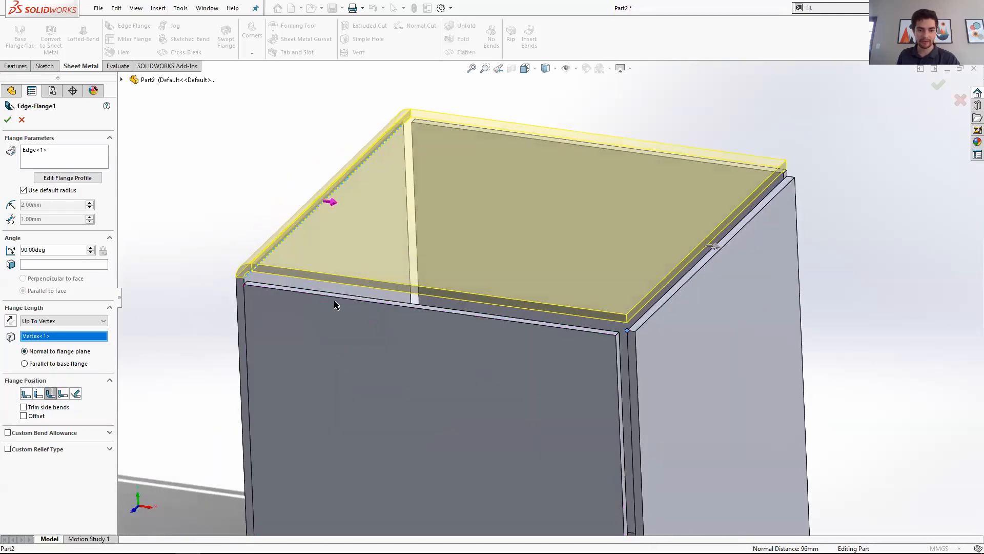
pyautogui.scroll(-8, 307, 292)
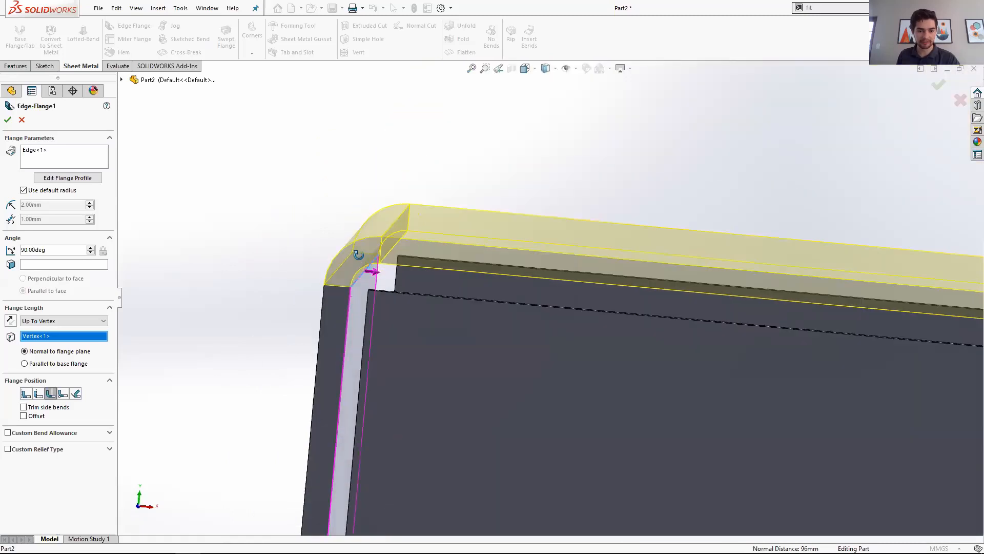
pyautogui.click(26, 393)
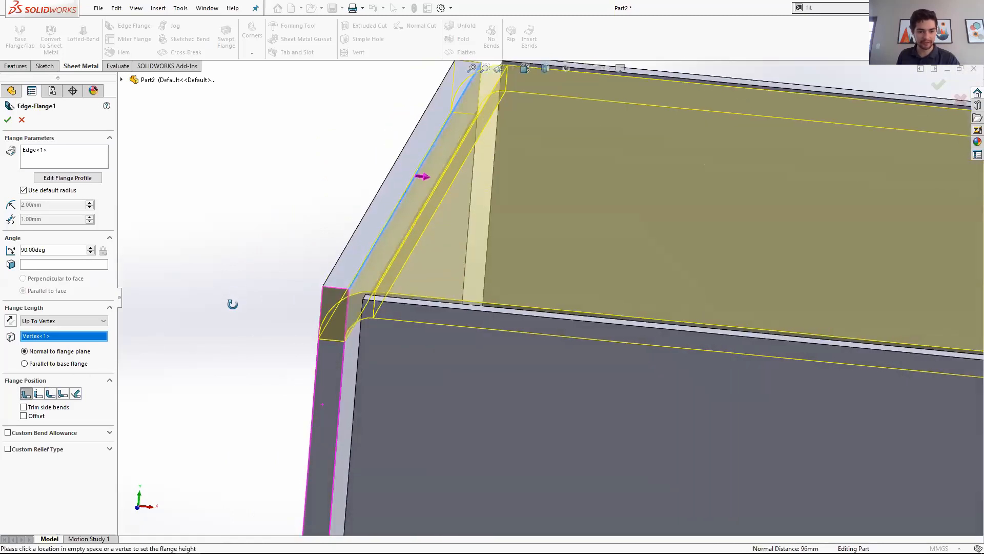
pyautogui.click(50, 393)
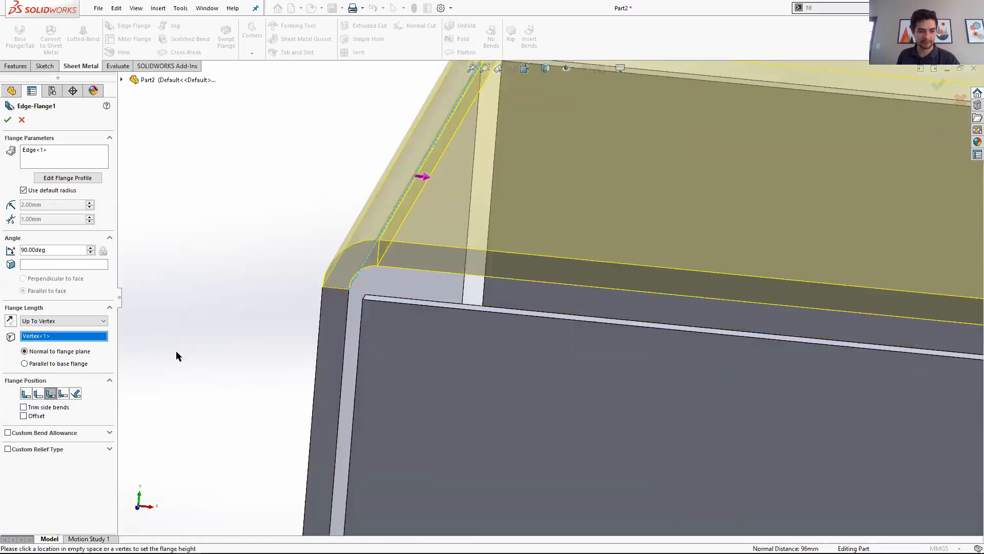
pyautogui.scroll(8, 177, 351)
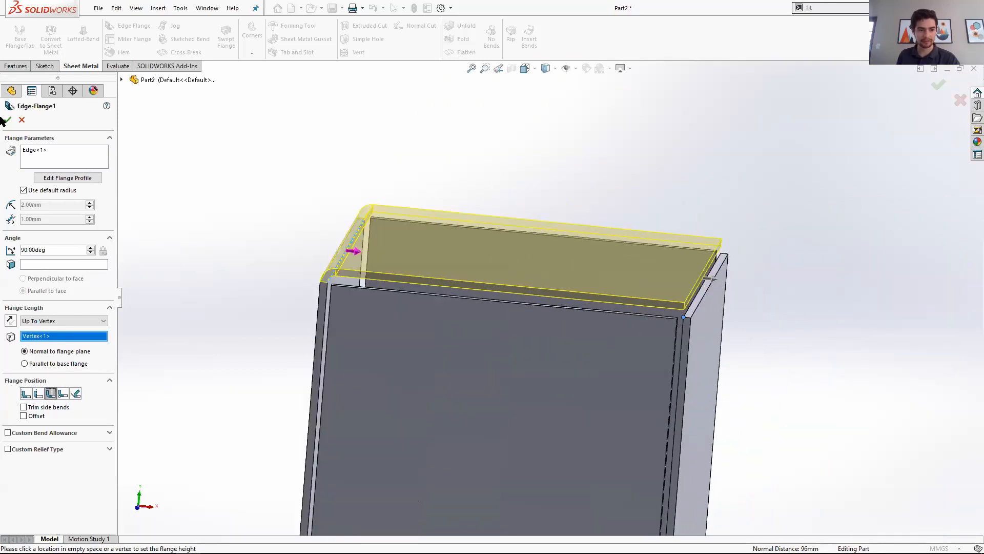
# - Edit the flange profile, pulling both side edges inward to make a narrower lid strip, and finish the edge flange
pyautogui.click(74, 180)
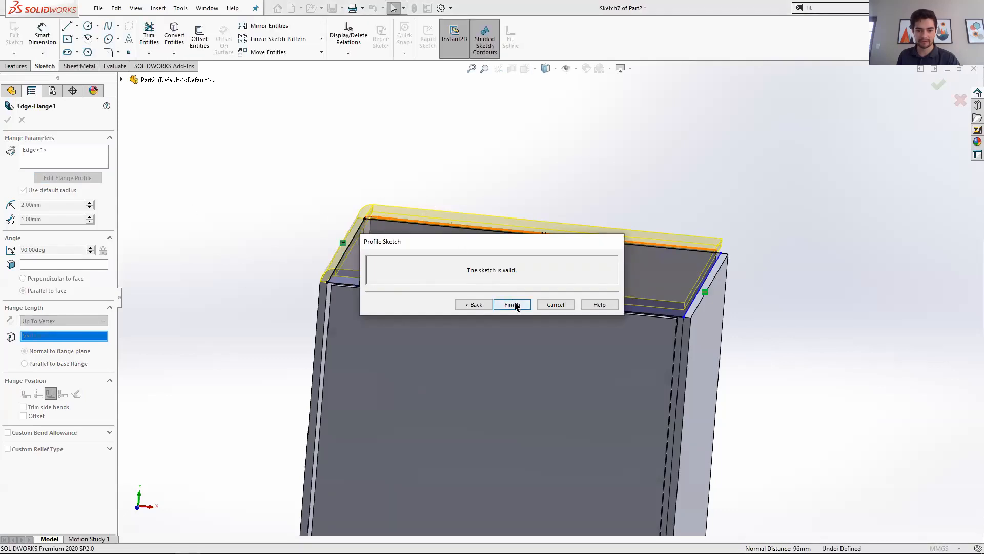
pyautogui.moveTo(509, 246); pyautogui.dragTo(795, 410)
pyautogui.moveTo(464, 130)
pyautogui.mouseDown(button='middle')
pyautogui.moveTo(433, 221)
pyautogui.moveTo(588, 305)
pyautogui.mouseUp(button='middle')
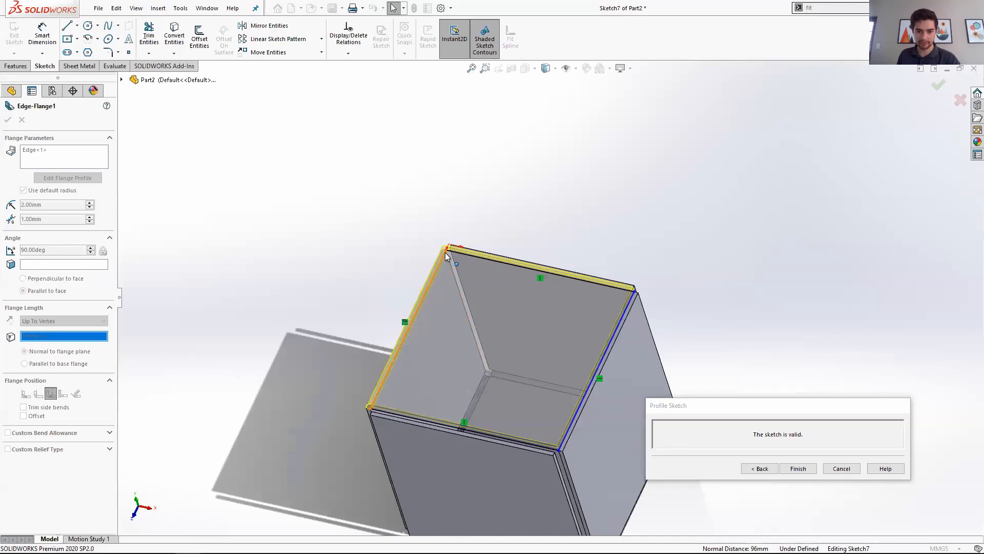
pyautogui.moveTo(371, 409); pyautogui.dragTo(387, 374)
pyautogui.moveTo(450, 253); pyautogui.dragTo(432, 298)
pyautogui.click(798, 468)
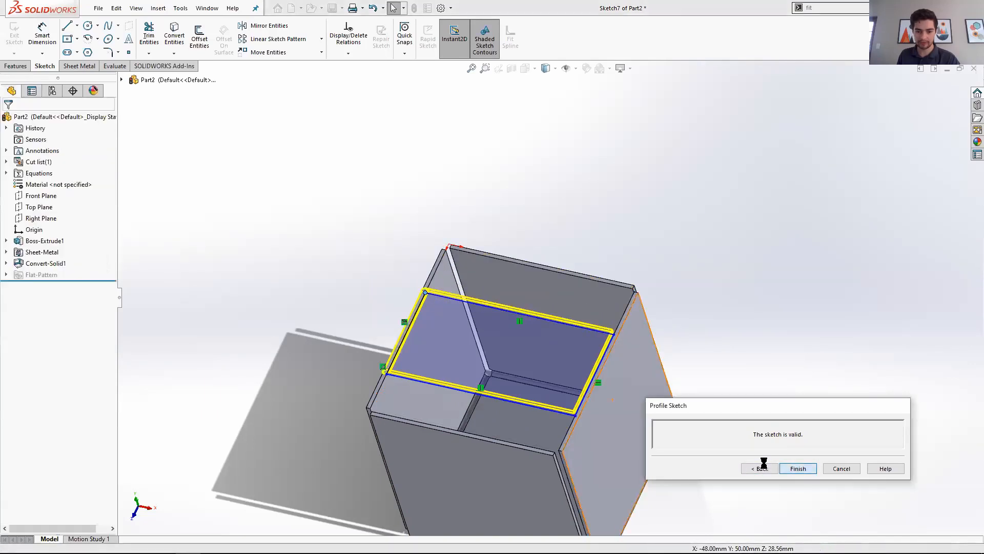
# - Examine the box with its narrowed lid flange and the open gaps at the wall corners from several sides
pyautogui.moveTo(337, 399); pyautogui.dragTo(386, 350, button='middle')
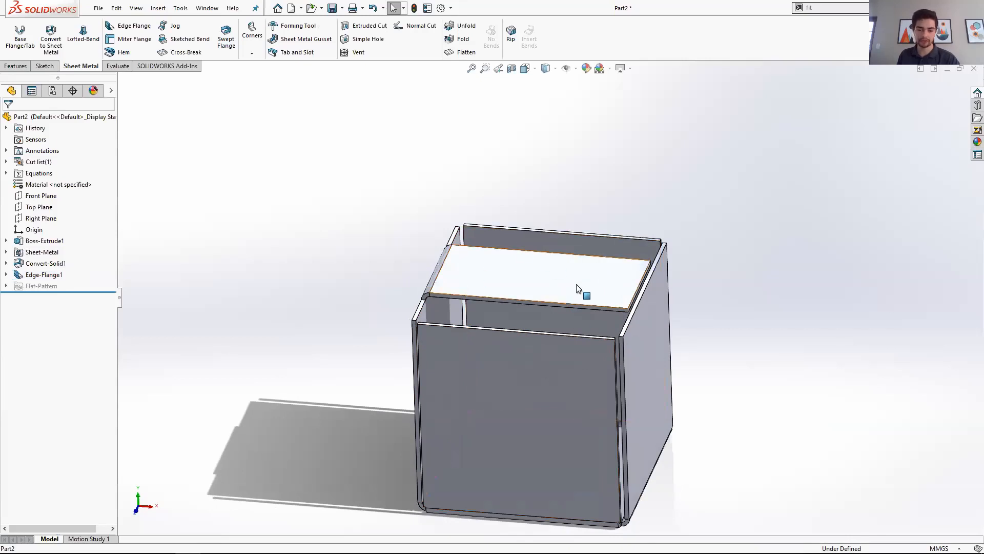
pyautogui.scroll(-4, 610, 315)
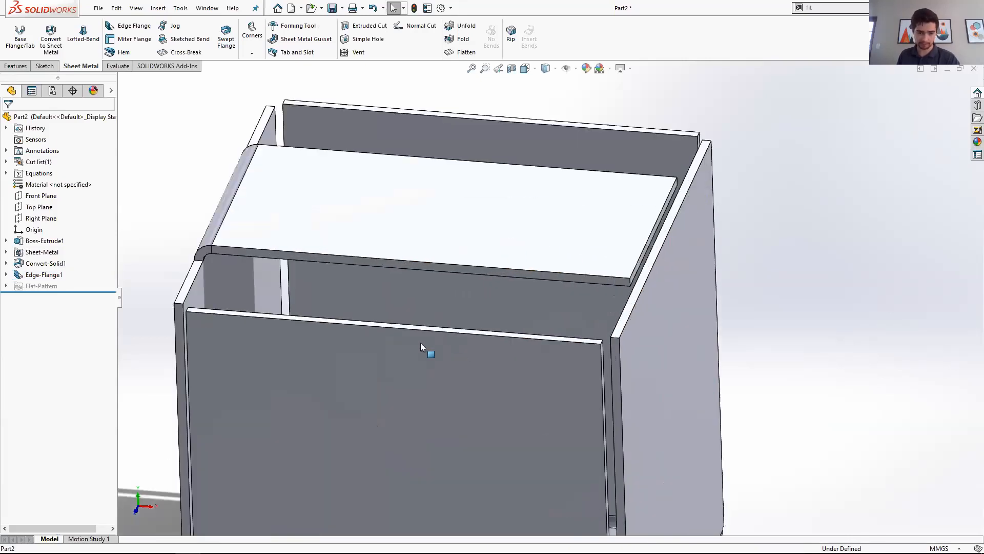
pyautogui.scroll(3, 420, 345)
pyautogui.scroll(2, 445, 316)
pyautogui.moveTo(387, 441); pyautogui.dragTo(544, 431, button='middle')
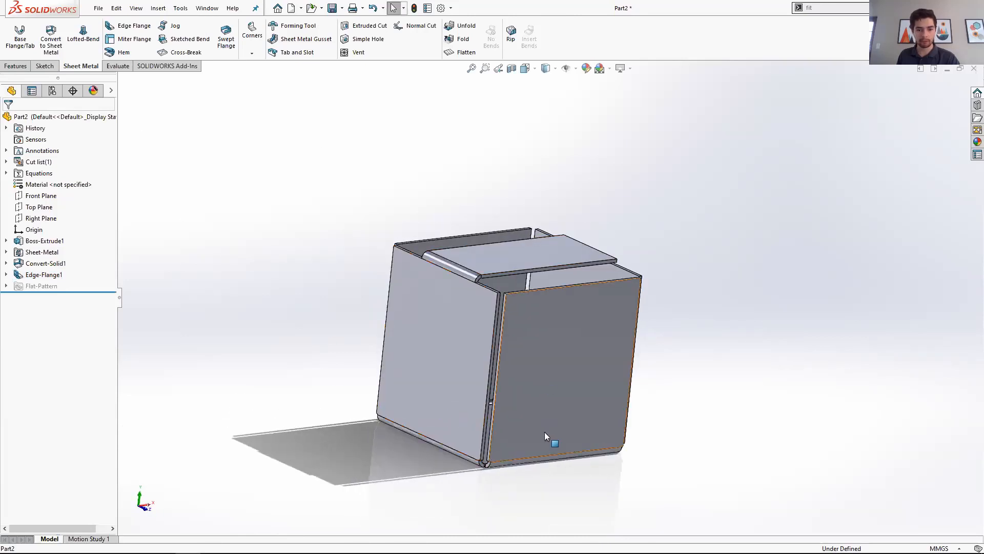
pyautogui.scroll(-2, 484, 446)
pyautogui.moveTo(622, 379); pyautogui.dragTo(608, 385, button='middle')
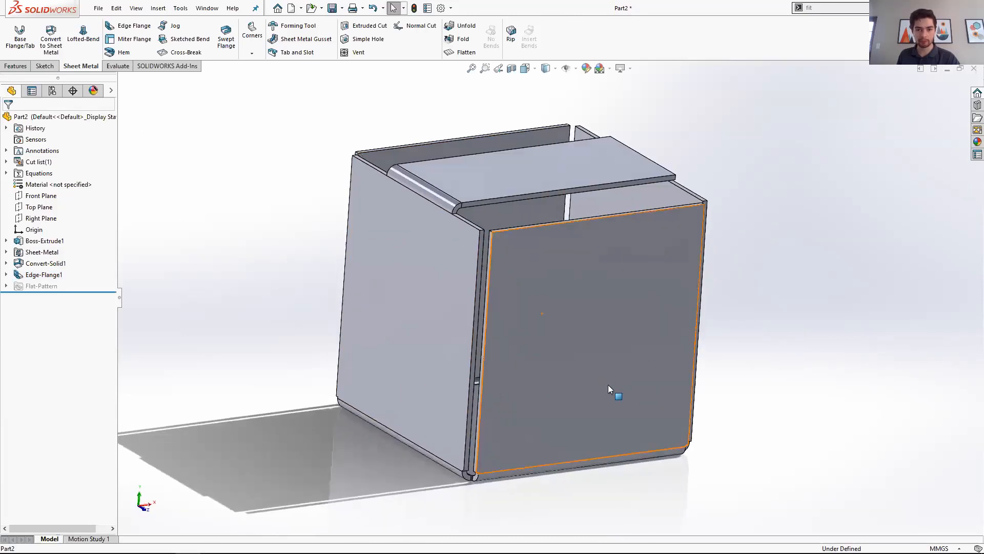
pyautogui.moveTo(553, 331); pyautogui.dragTo(427, 307, button='middle')
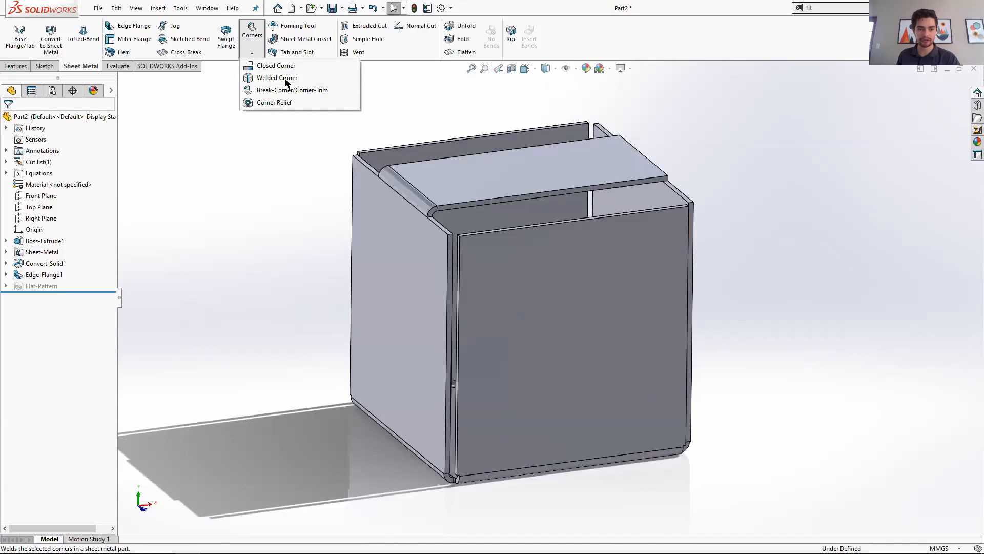
# - Try to weld the box's front left corner with Welded Corner, using the narrow side face of the front wall
pyautogui.click(280, 78)
pyautogui.scroll(-10, 477, 359)
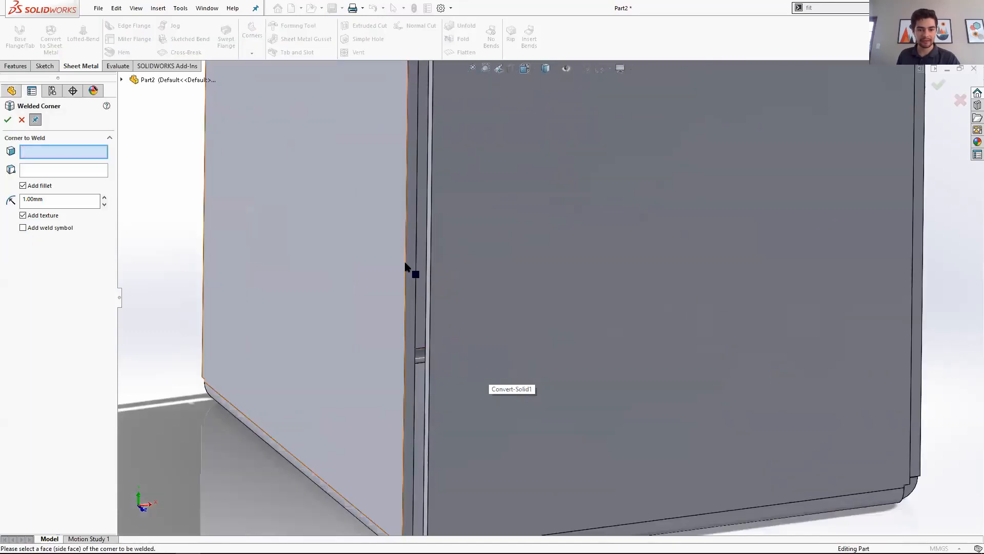
pyautogui.click(408, 263)
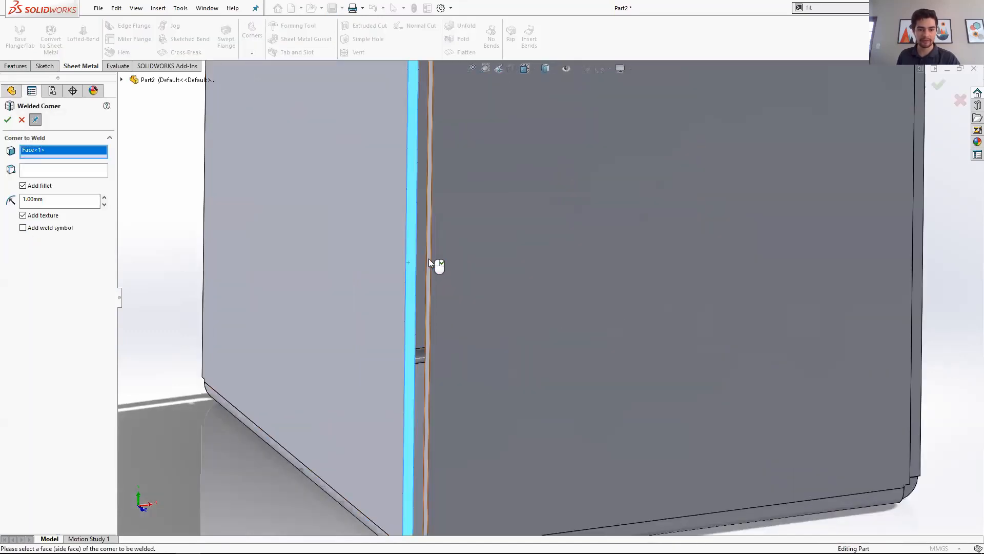
pyautogui.click(428, 259)
pyautogui.scroll(5, 441, 292)
pyautogui.scroll(-2, 442, 294)
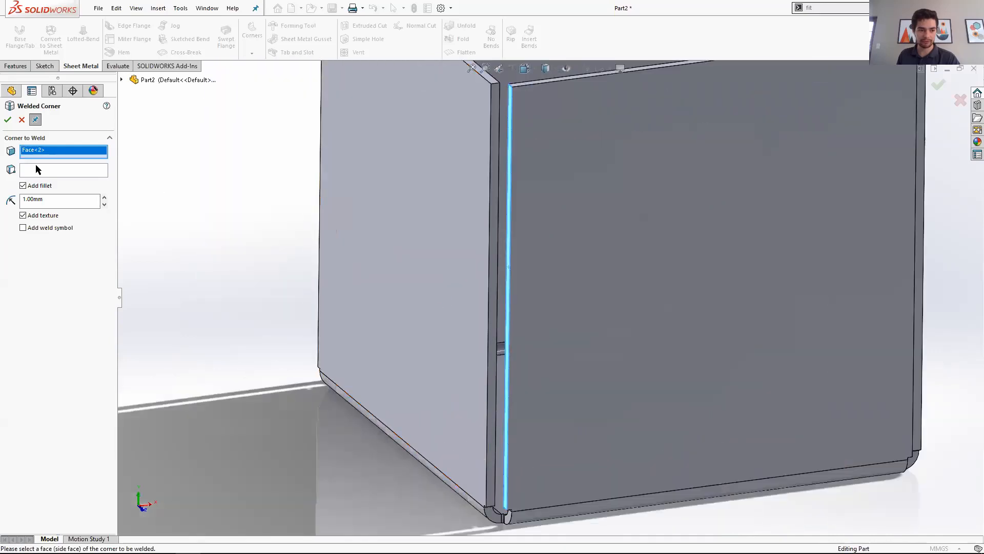
pyautogui.scroll(-2, 506, 256)
pyautogui.click(63, 168)
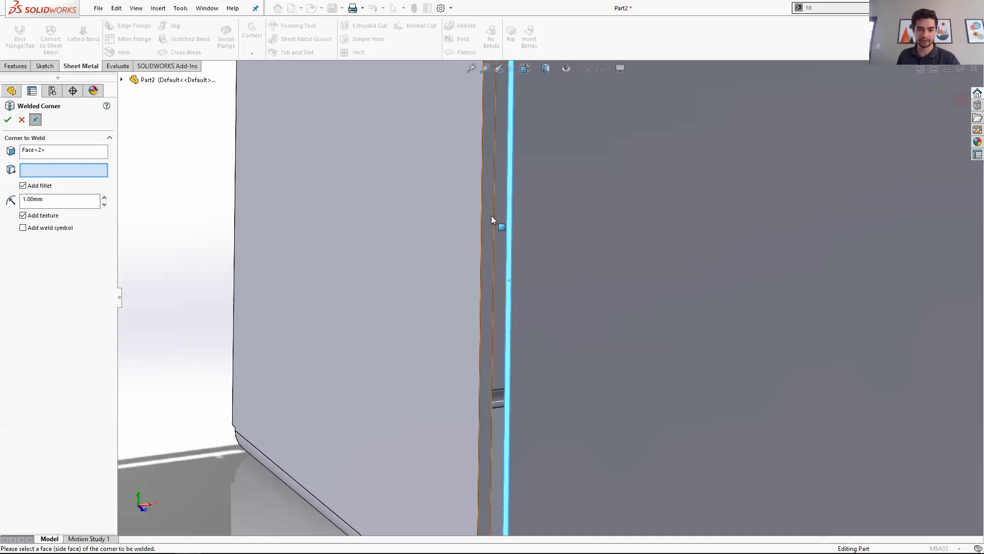
pyautogui.scroll(3, 494, 217)
pyautogui.scroll(-3, 527, 260)
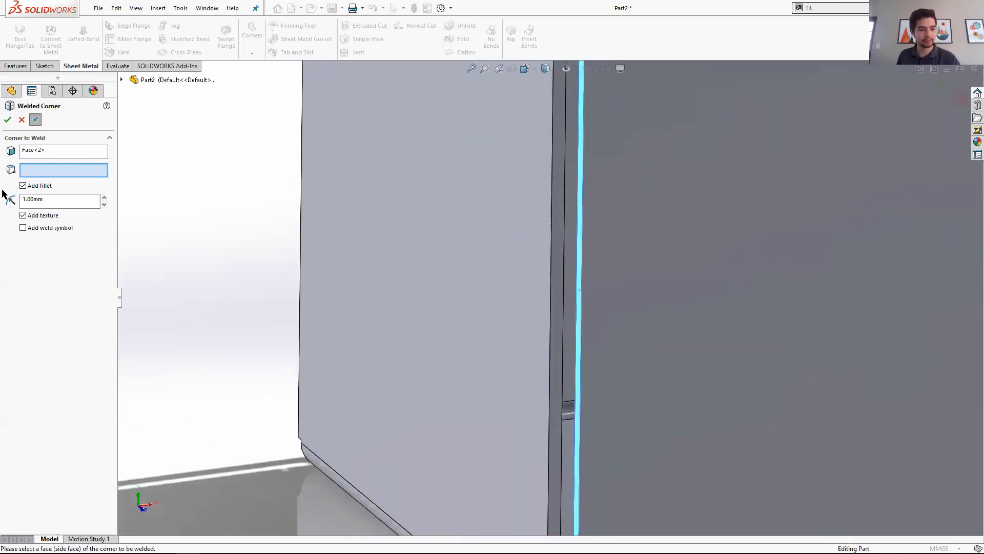
# - Try a 5 mm fillet radius for the welded corner, inspect the corner gap, and cancel the command
pyautogui.doubleClick(53, 200)
pyautogui.scroll(3, 676, 450)
pyautogui.scroll(-2, 589, 423)
pyautogui.write('2')
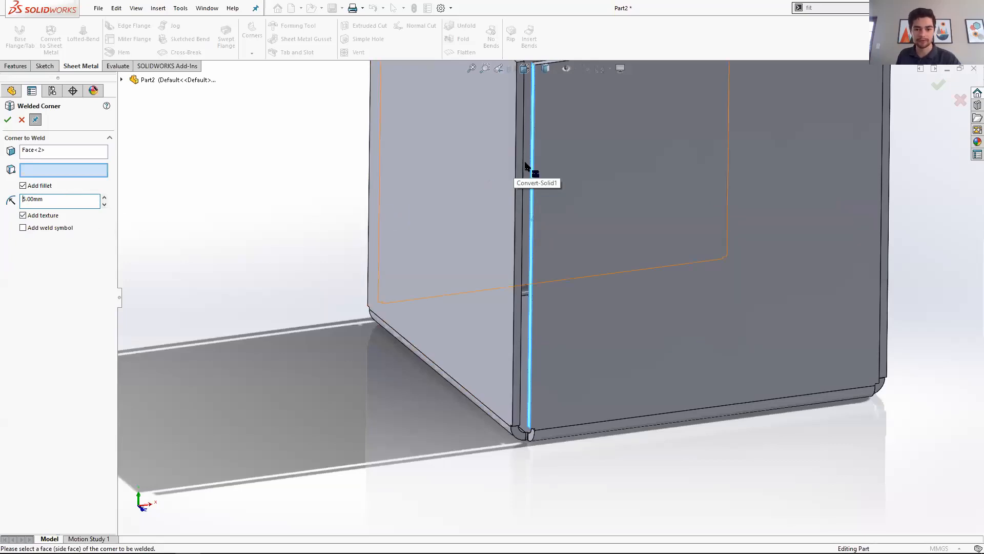
pyautogui.scroll(5, 495, 189)
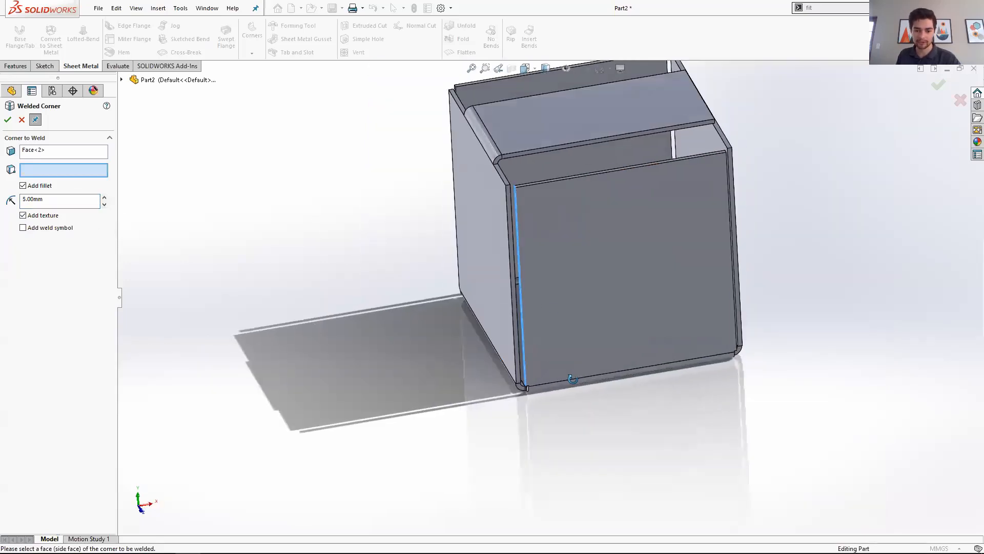
pyautogui.scroll(-6, 564, 214)
pyautogui.scroll(5, 514, 225)
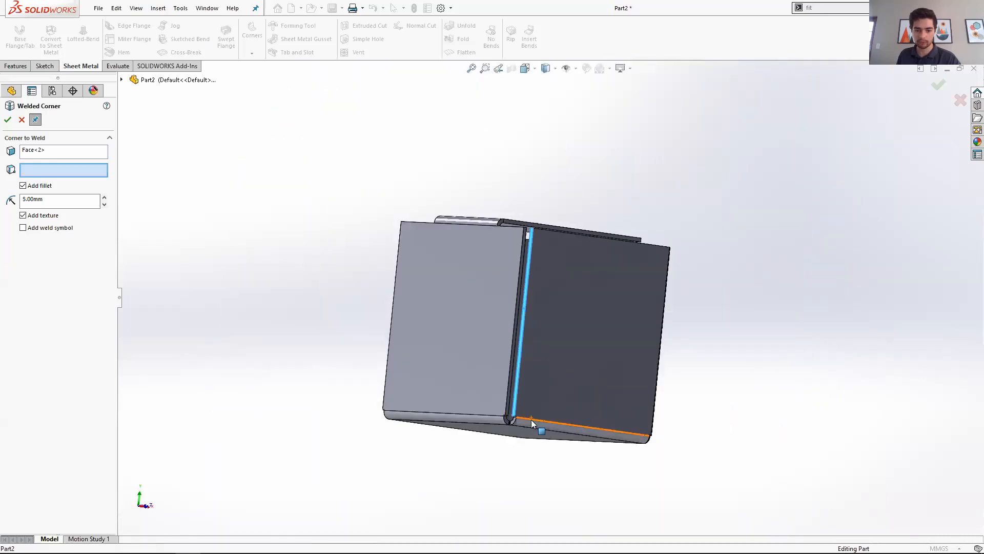
pyautogui.scroll(-6, 533, 421)
pyautogui.moveTo(477, 379); pyautogui.dragTo(88, 173, button='middle')
pyautogui.click(22, 121)
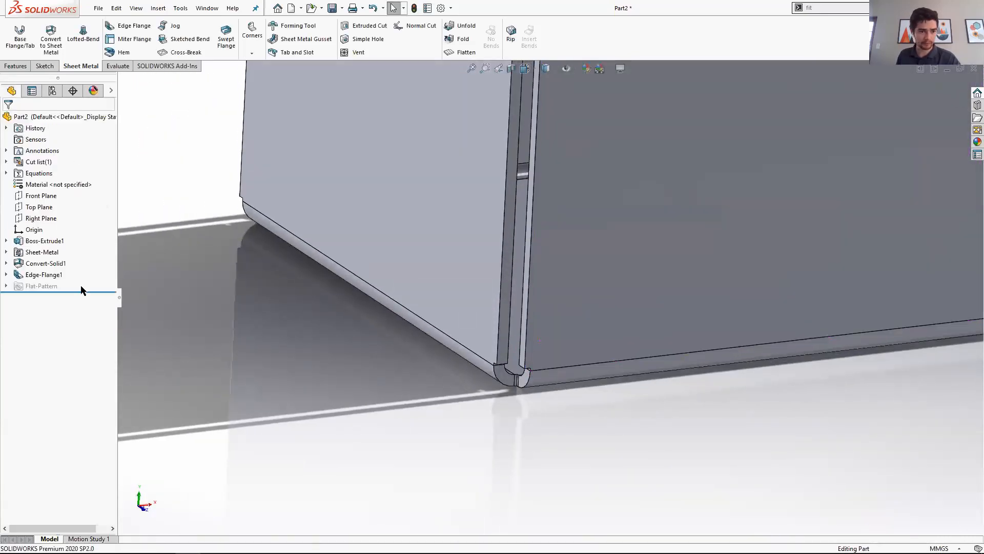
# - Edit the sheet metal conversion to use Overlap corners with a 1 mm default gap for all rips
pyautogui.rightClick(45, 265)
pyautogui.click(50, 231)
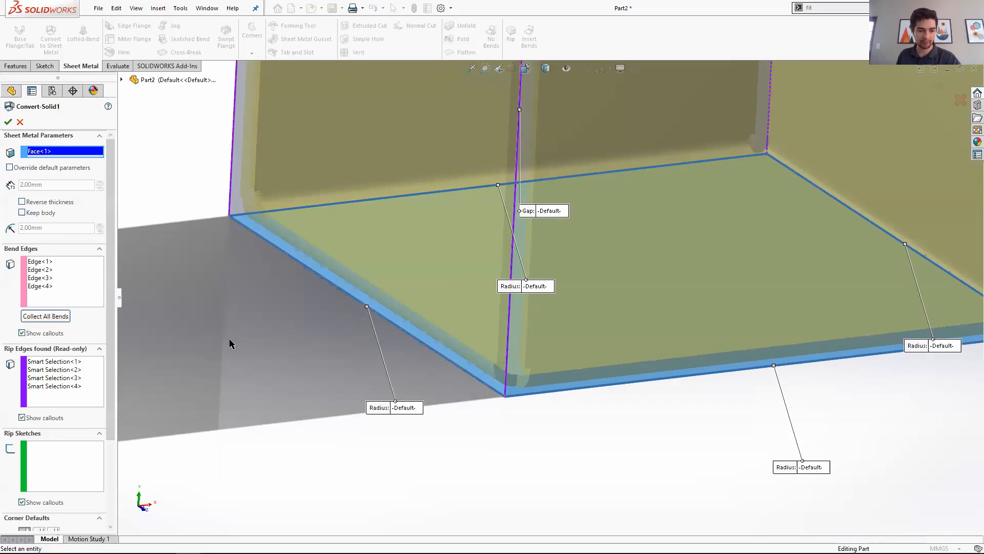
pyautogui.scroll(-5, 62, 359)
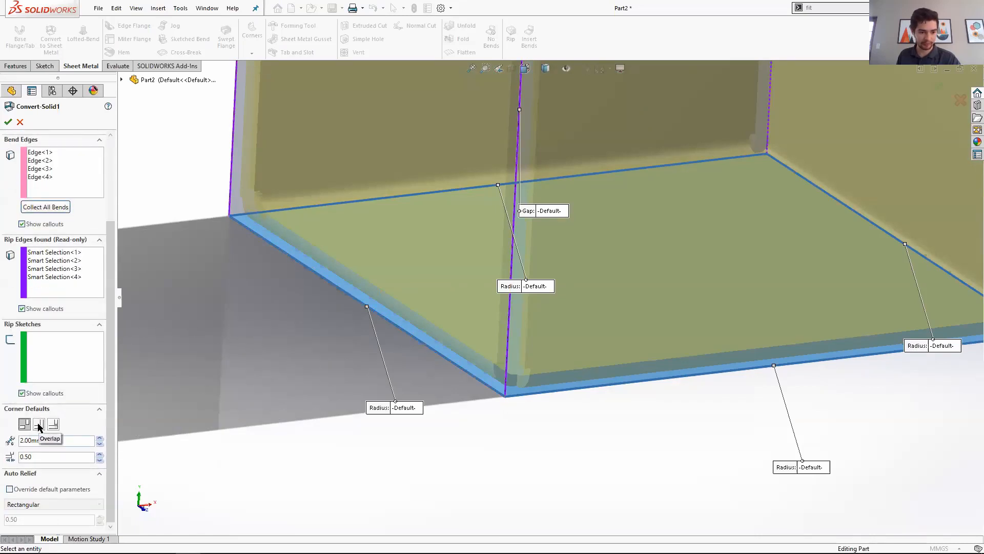
pyautogui.click(40, 424)
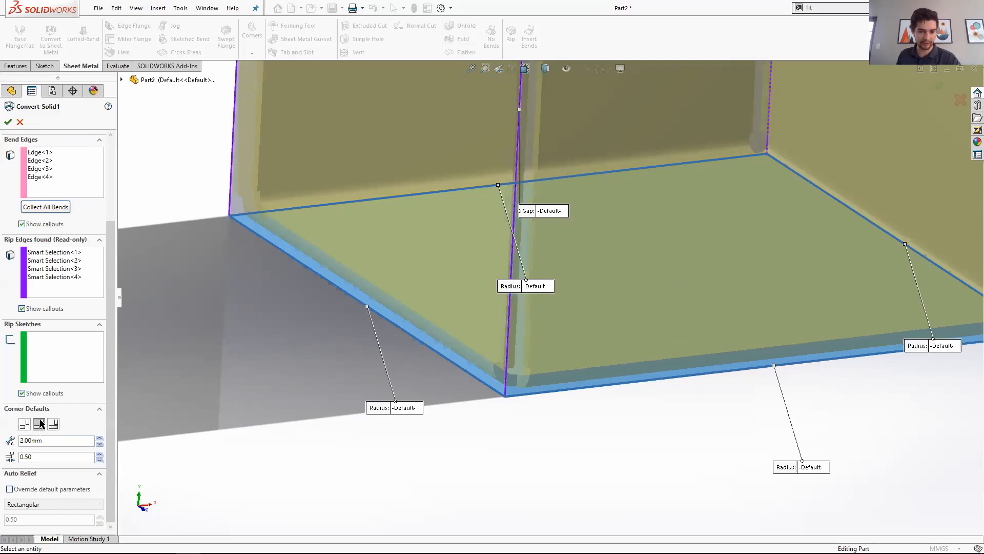
pyautogui.doubleClick(37, 445)
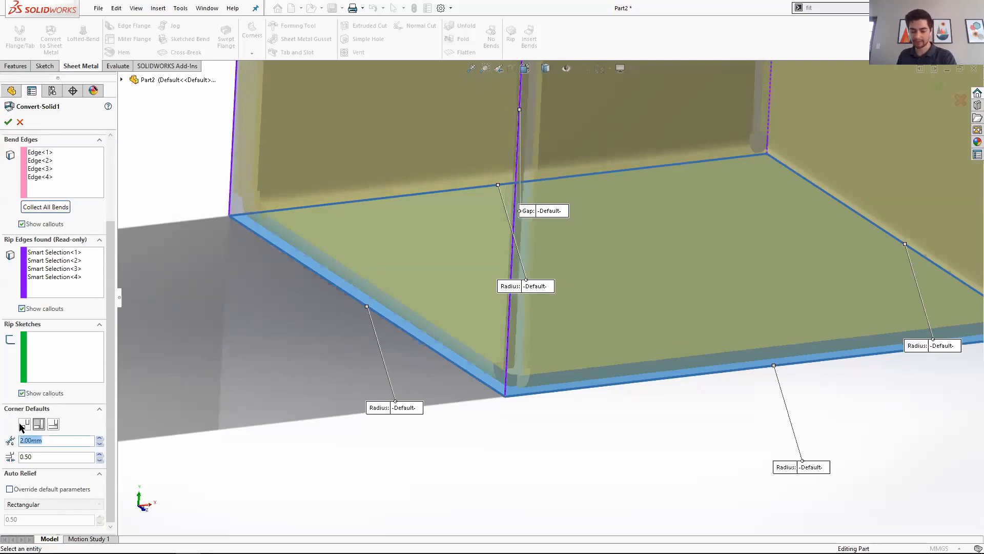
pyautogui.write('1')
pyautogui.press('Return')
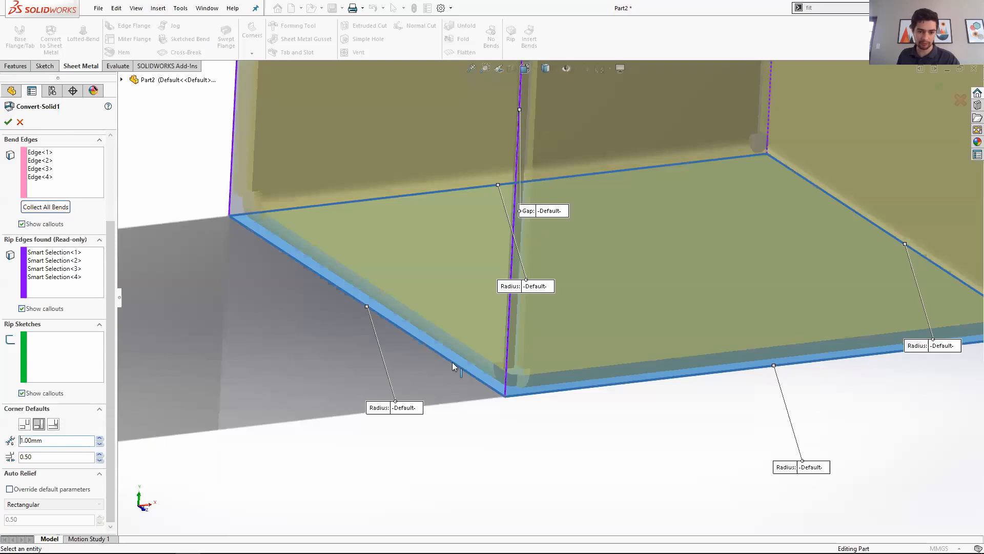
# - Compare overlap ratios of 1 and 0.5 at the rip corners, set the default ratio to 1, and accept the conversion
pyautogui.moveTo(452, 362); pyautogui.dragTo(440, 406, button='middle')
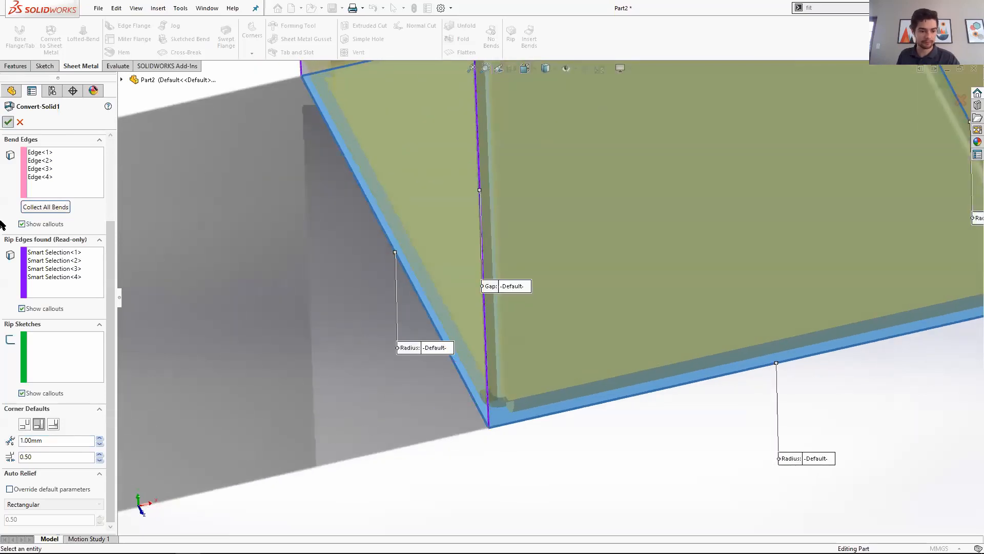
pyautogui.write('0')
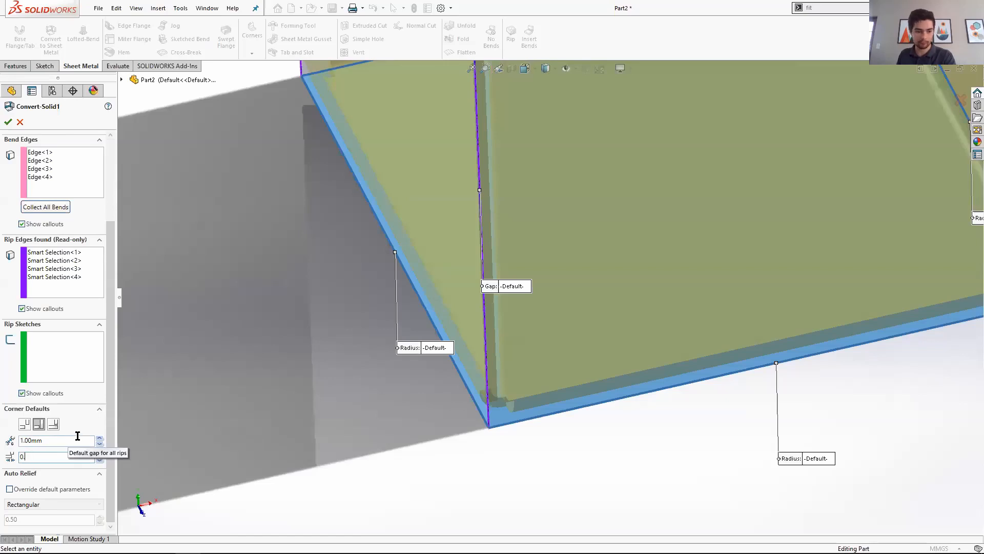
pyautogui.press('BackSpace')
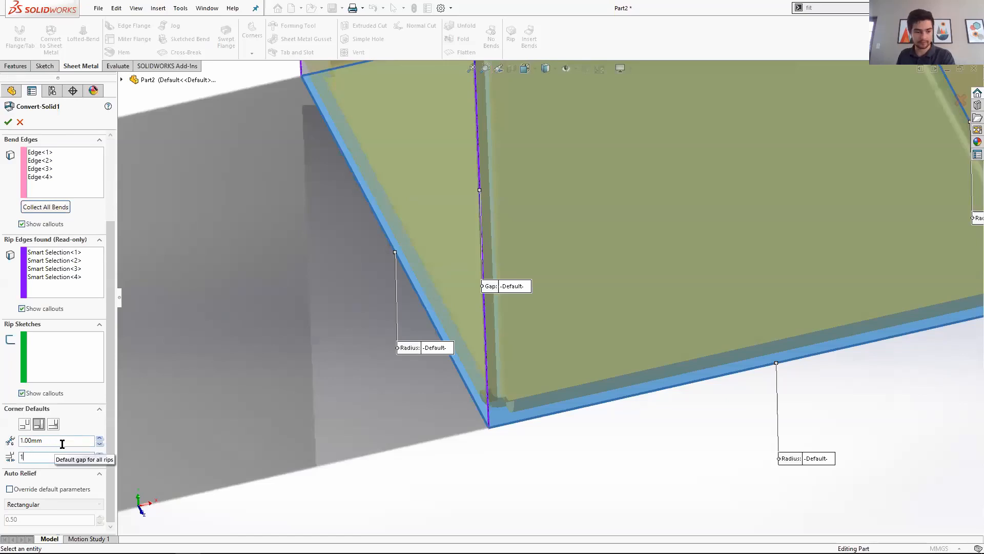
pyautogui.write('1')
pyautogui.moveTo(455, 270); pyautogui.dragTo(496, 313, button='middle')
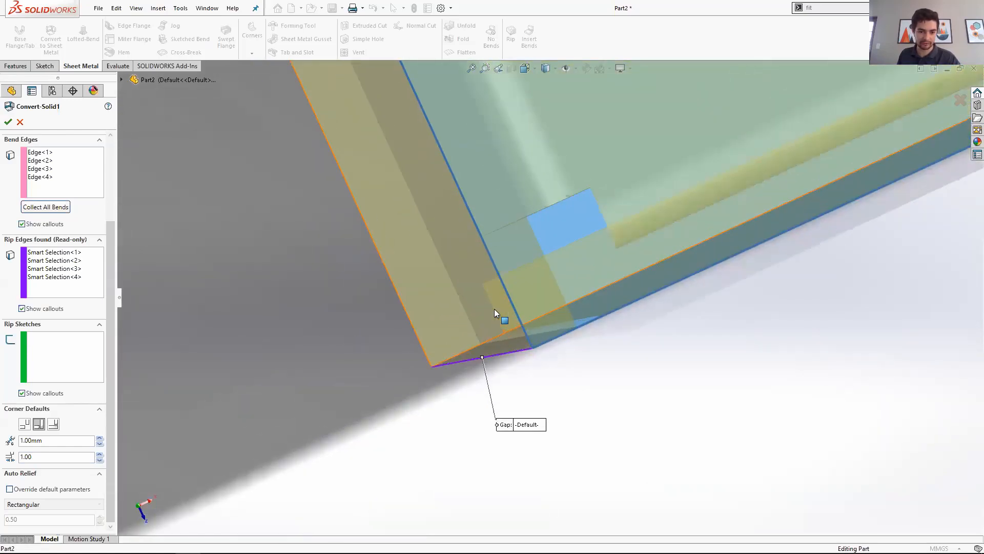
pyautogui.write('0.5')
pyautogui.click(244, 417)
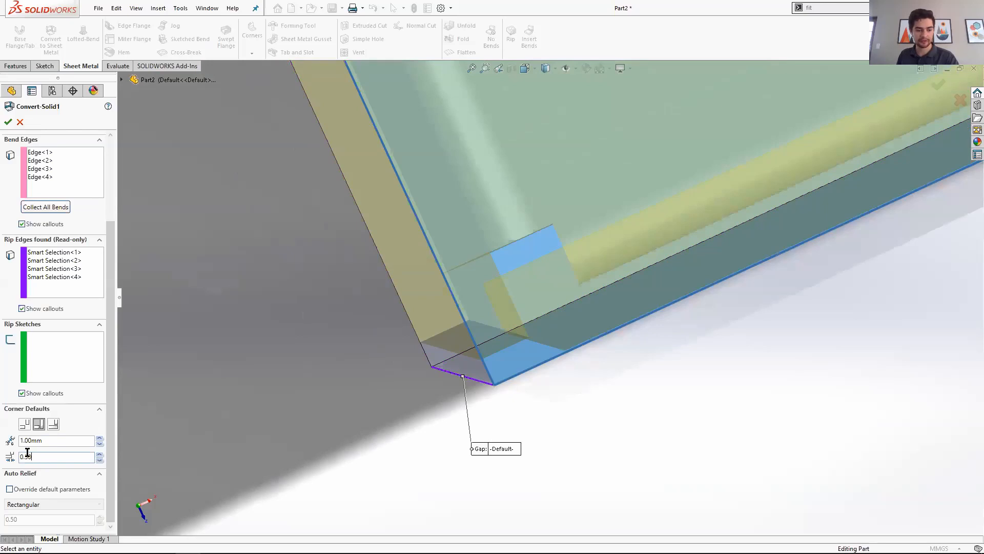
pyautogui.write('1')
pyautogui.click(9, 123)
# - Try Welded Corner again on the box's front left corner, using the narrow side face of the front wall
pyautogui.moveTo(347, 358); pyautogui.dragTo(359, 128, button='middle')
pyautogui.click(252, 53)
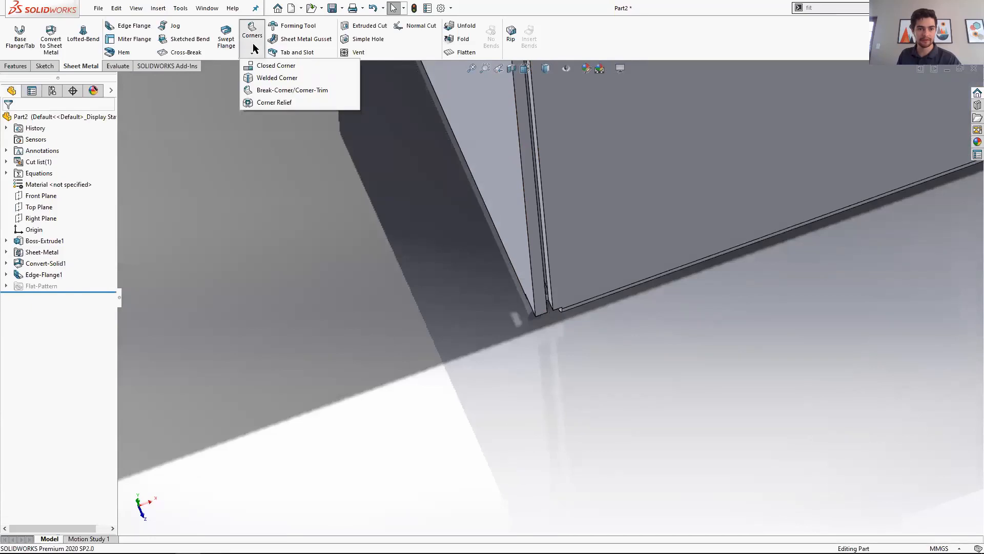
pyautogui.click(262, 79)
pyautogui.moveTo(529, 132); pyautogui.dragTo(495, 200, button='middle')
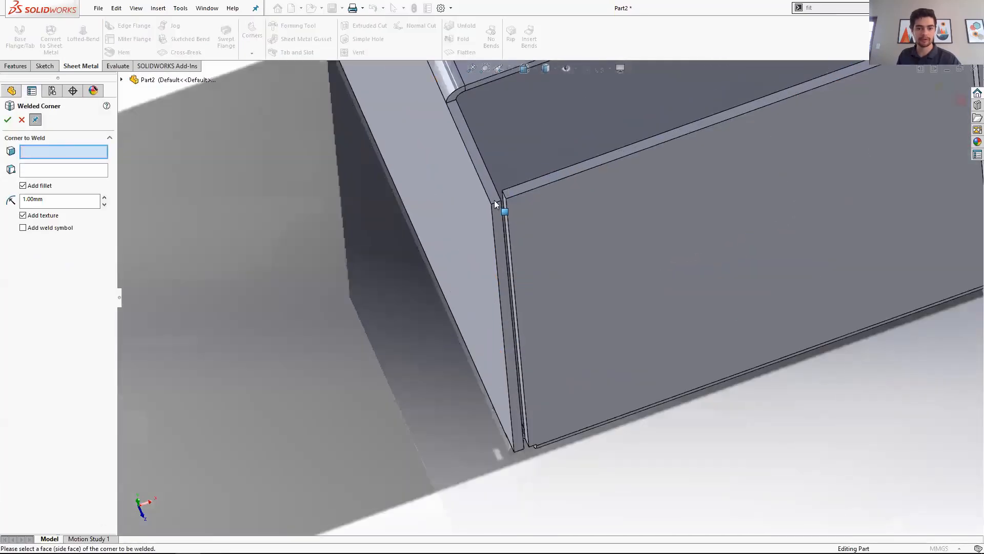
pyautogui.scroll(-3, 498, 205)
pyautogui.click(515, 226)
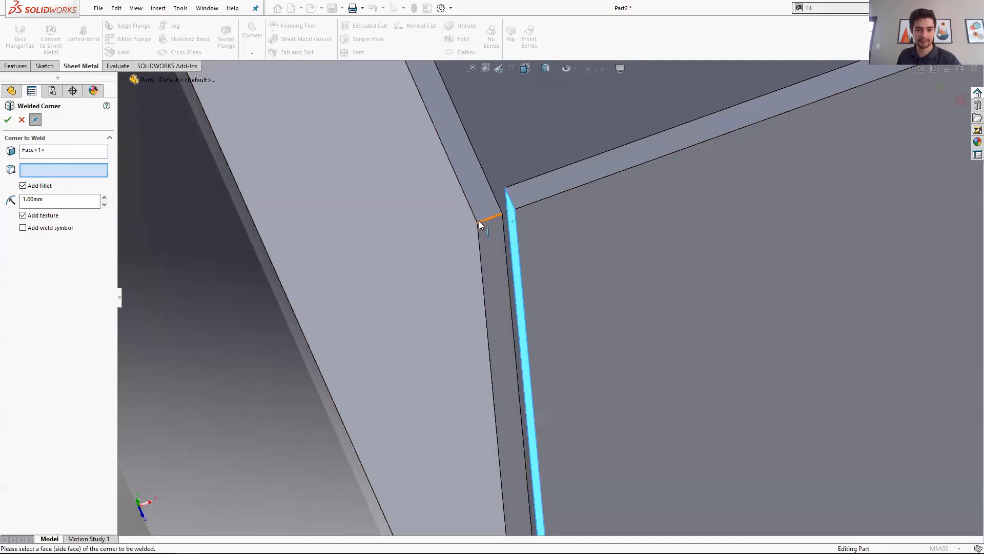
# - Replace the weld face with the left wall's narrow end face, inspect the corner, and cancel the welded corner
pyautogui.click(46, 151)
pyautogui.rightClick(47, 151)
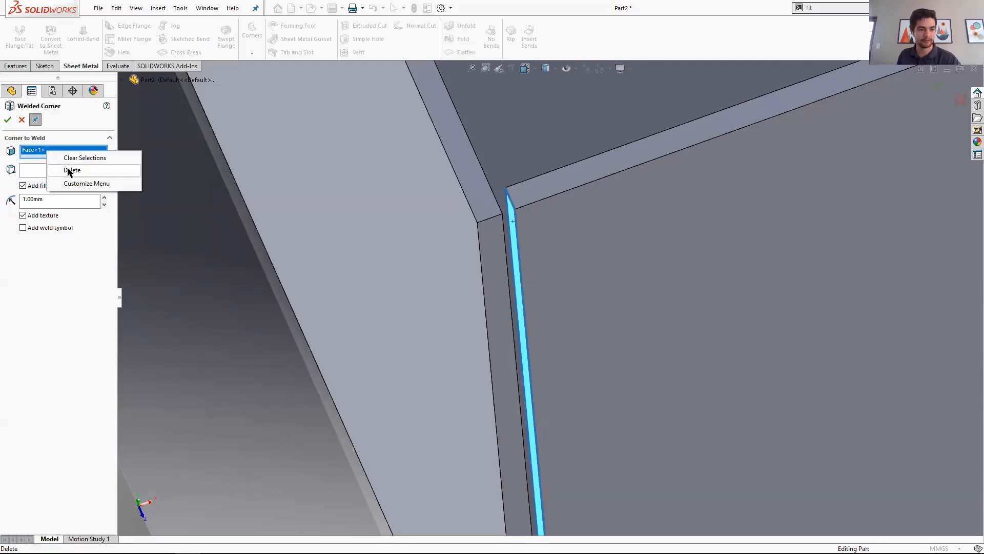
pyautogui.click(77, 159)
pyautogui.click(496, 241)
pyautogui.click(23, 170)
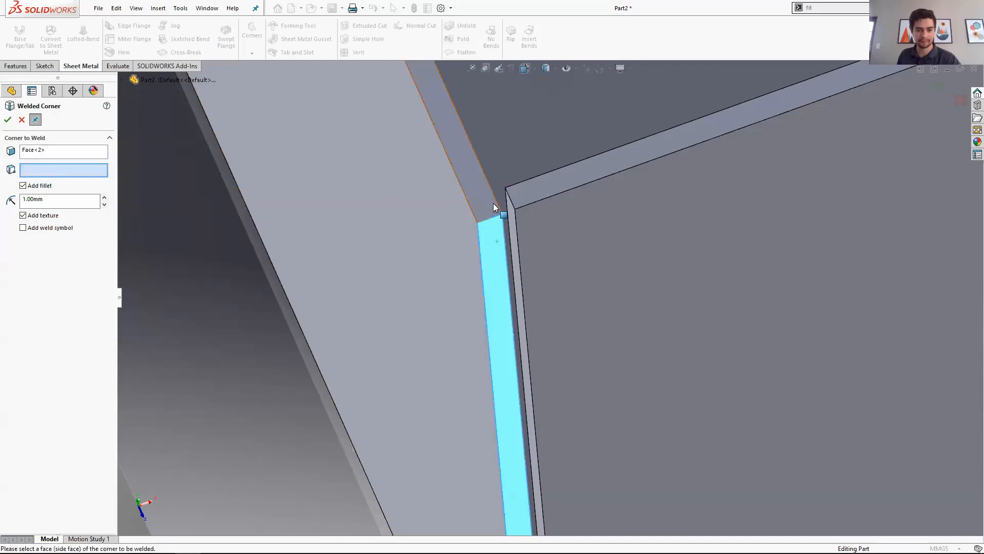
pyautogui.scroll(5, 519, 228)
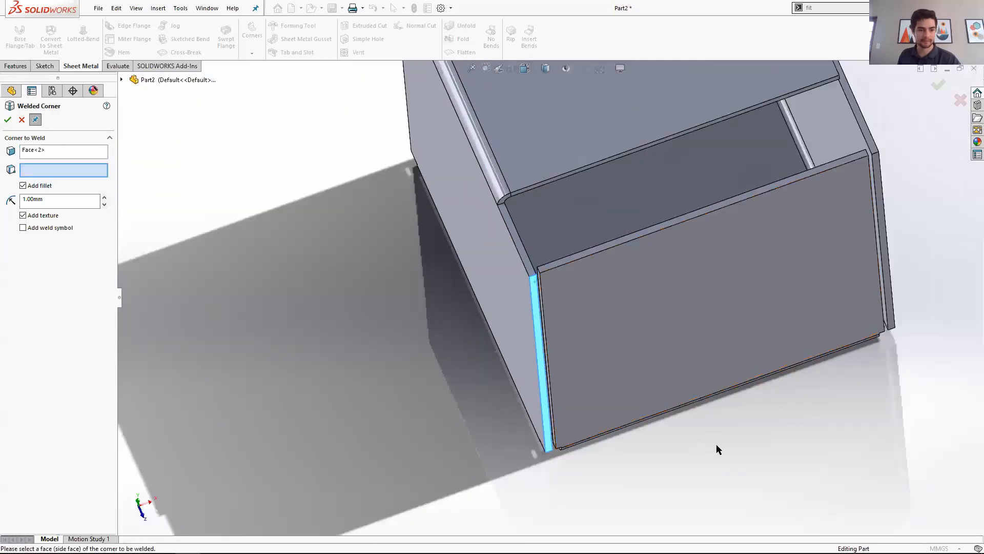
pyautogui.scroll(-5, 717, 449)
pyautogui.scroll(5, 410, 263)
pyautogui.scroll(1, 458, 280)
pyautogui.click(21, 119)
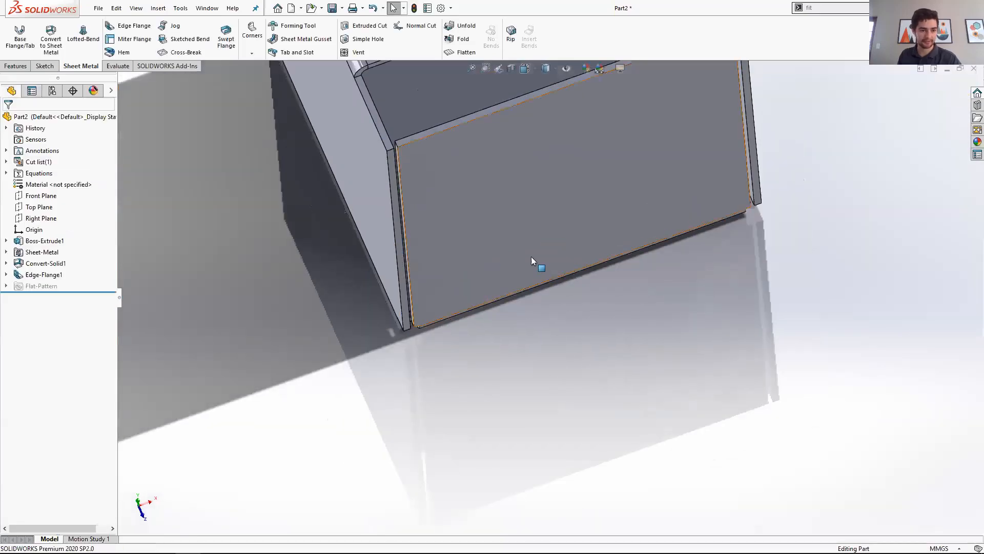
# - Edit the sheet metal conversion to use Open Butt as the default corner type and accept it
pyautogui.scroll(5, 531, 257)
pyautogui.scroll(-2, 557, 264)
pyautogui.scroll(3, 557, 264)
pyautogui.scroll(-4, 506, 228)
pyautogui.scroll(-2, 506, 227)
pyautogui.scroll(-4, 509, 471)
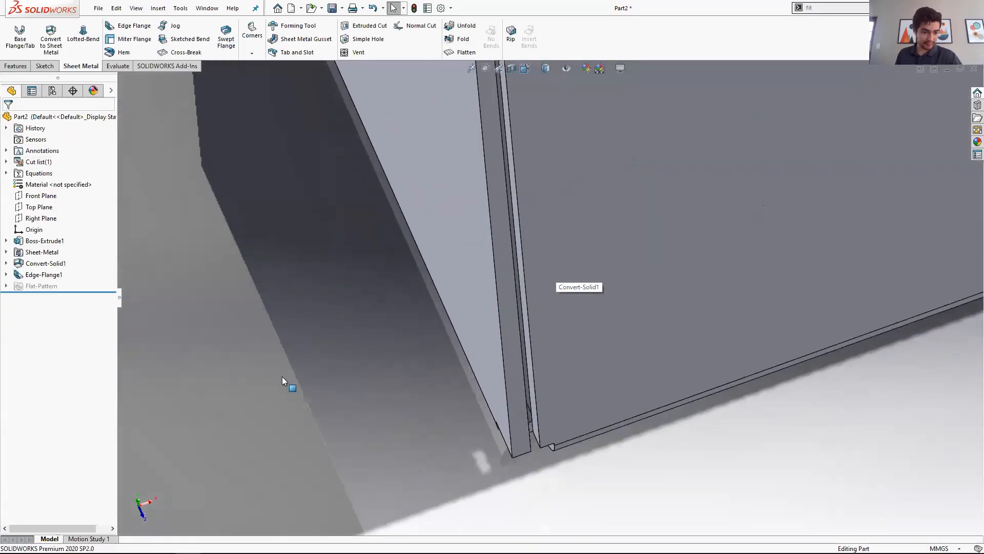
pyautogui.moveTo(490, 403); pyautogui.dragTo(549, 391, button='middle')
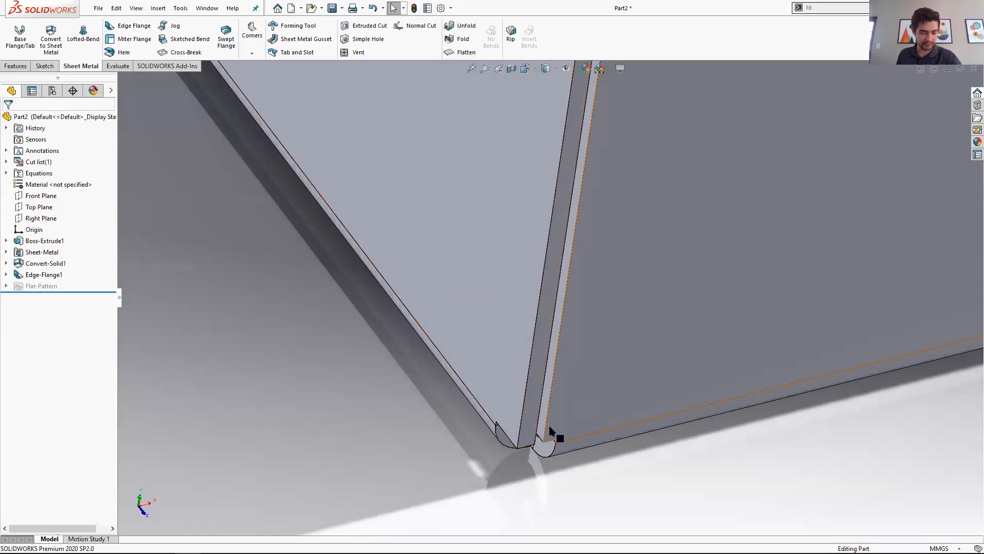
pyautogui.rightClick(33, 264)
pyautogui.click(42, 236)
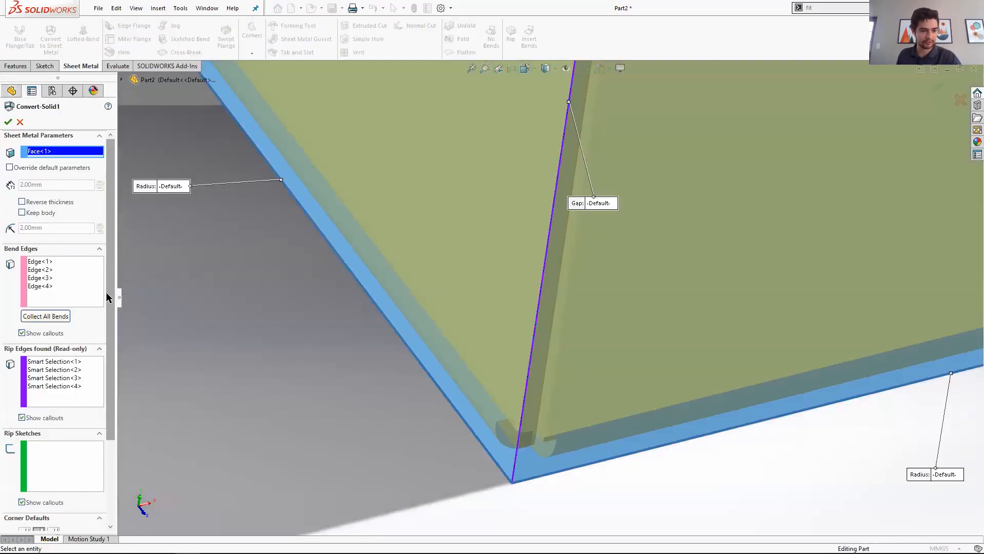
pyautogui.scroll(-3, 56, 410)
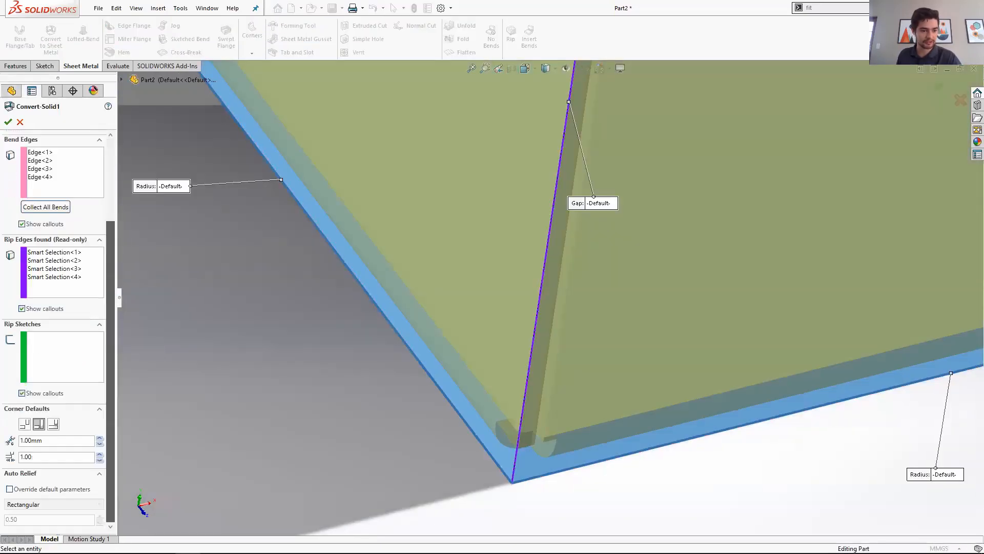
pyautogui.click(54, 424)
pyautogui.moveTo(54, 439); pyautogui.dragTo(19, 434)
pyautogui.moveTo(499, 316); pyautogui.dragTo(495, 429, button='middle')
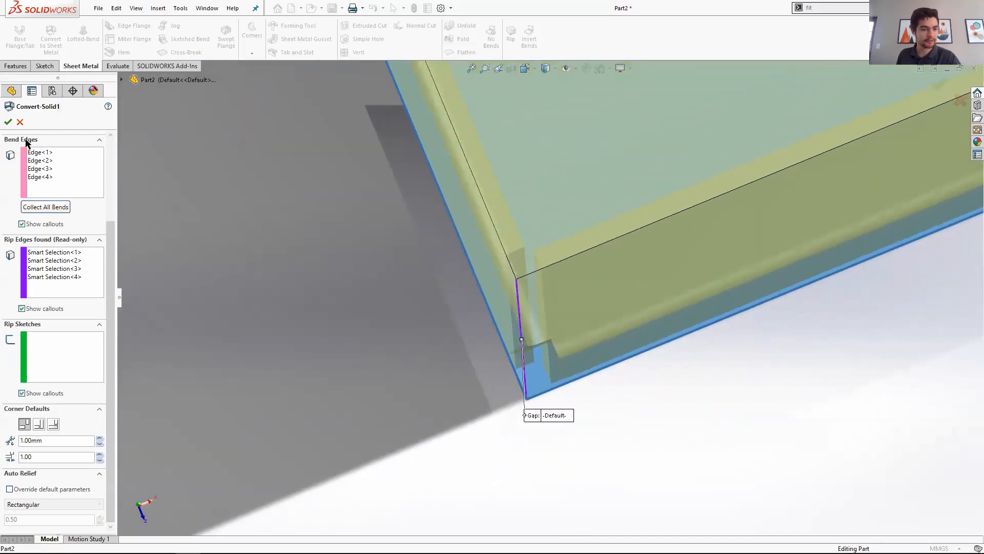
pyautogui.click(8, 122)
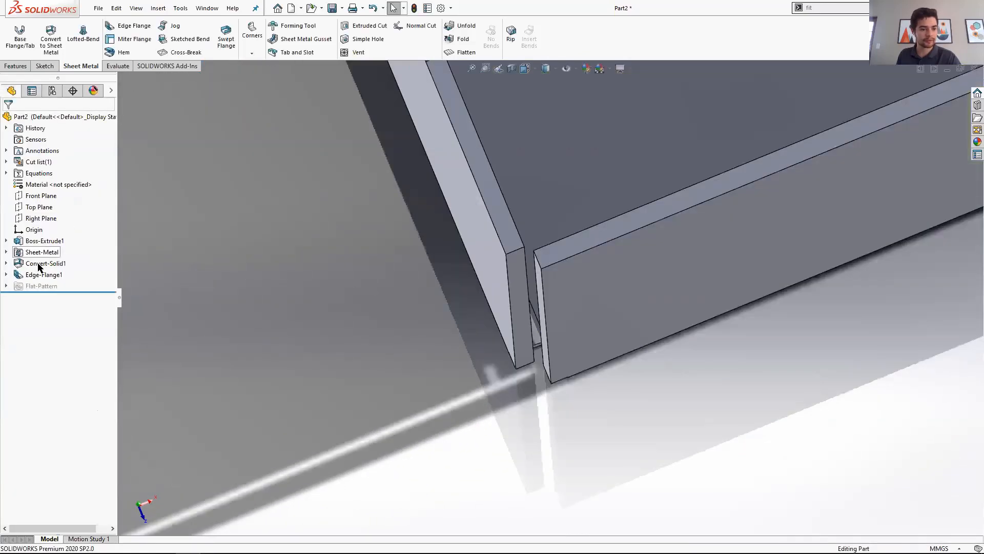
# - Turn off Auto Relief in the Sheet-Metal feature and accept the edit
pyautogui.rightClick(37, 254)
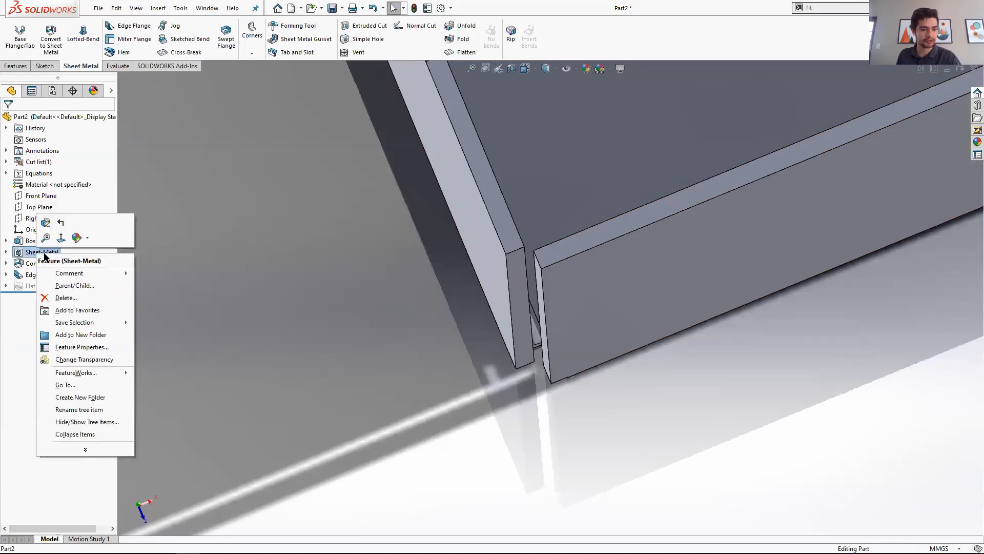
pyautogui.click(47, 224)
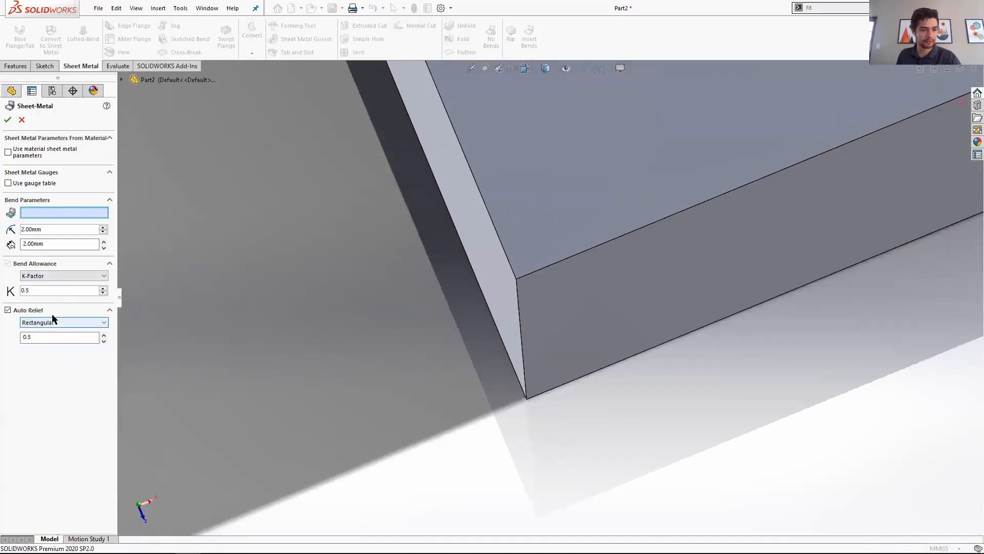
pyautogui.click(7, 310)
pyautogui.click(7, 121)
# - Try to weld the open butt corner using the left wall's narrow end face, and cancel the command
pyautogui.moveTo(367, 418); pyautogui.dragTo(508, 317, button='middle')
pyautogui.click(252, 35)
pyautogui.click(277, 77)
pyautogui.click(546, 240)
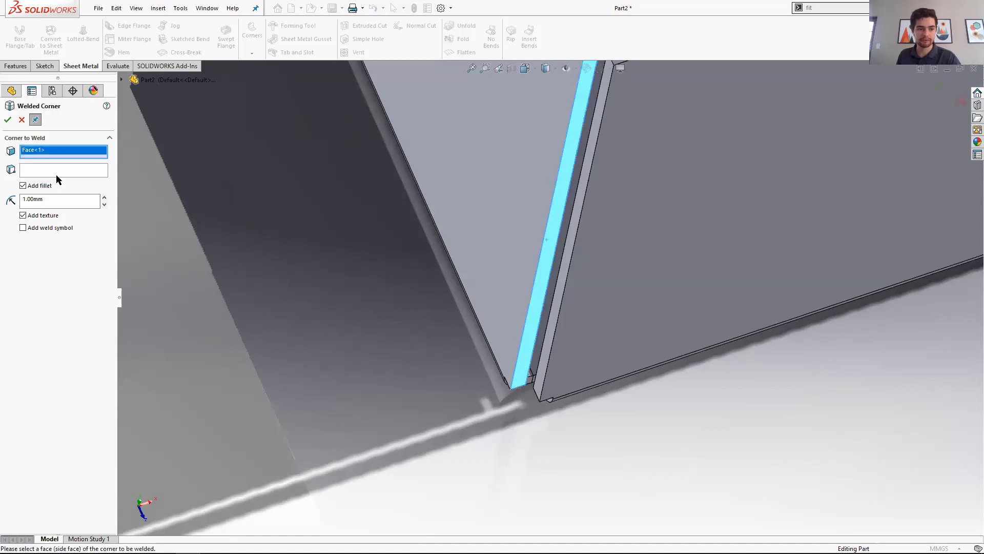
pyautogui.click(94, 170)
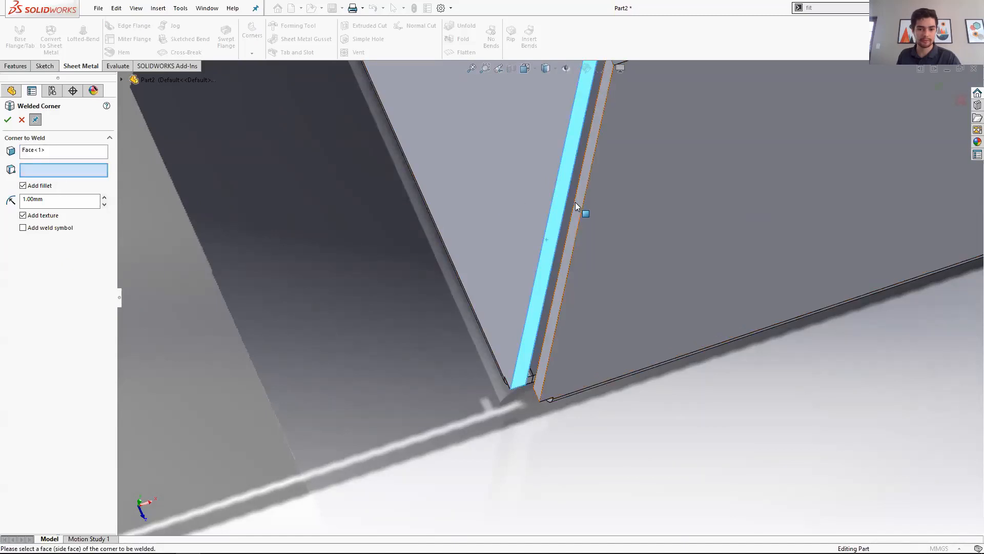
pyautogui.click(22, 121)
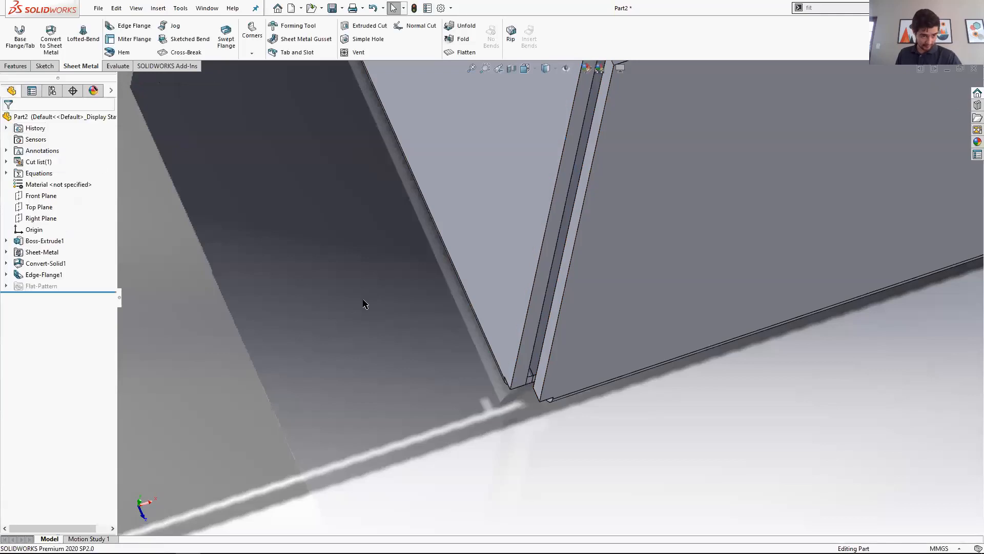
# - Start Welded Corner and read its help page on supported corner types, face selection, stopping point and fillet radius
pyautogui.click(251, 53)
pyautogui.click(280, 78)
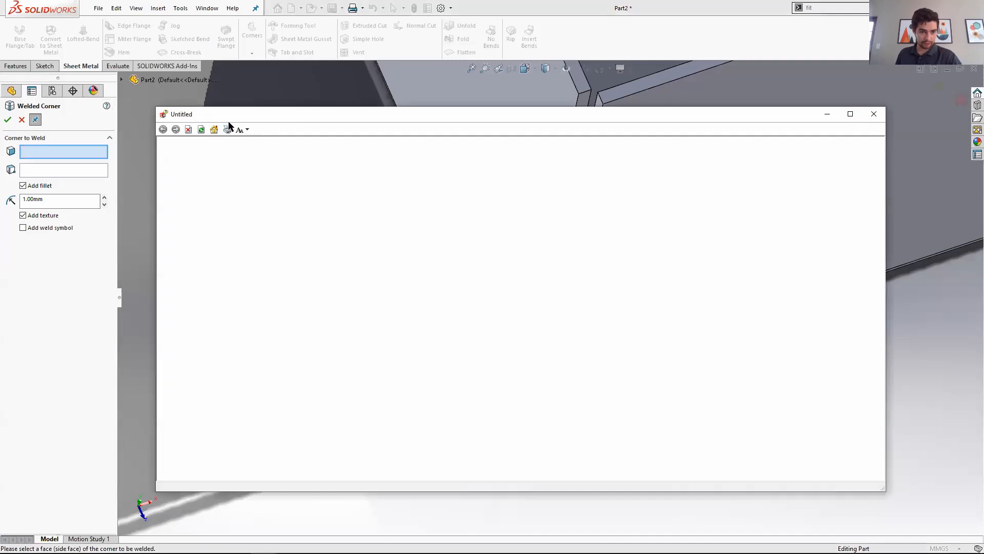
pyautogui.moveTo(354, 116); pyautogui.dragTo(425, 153)
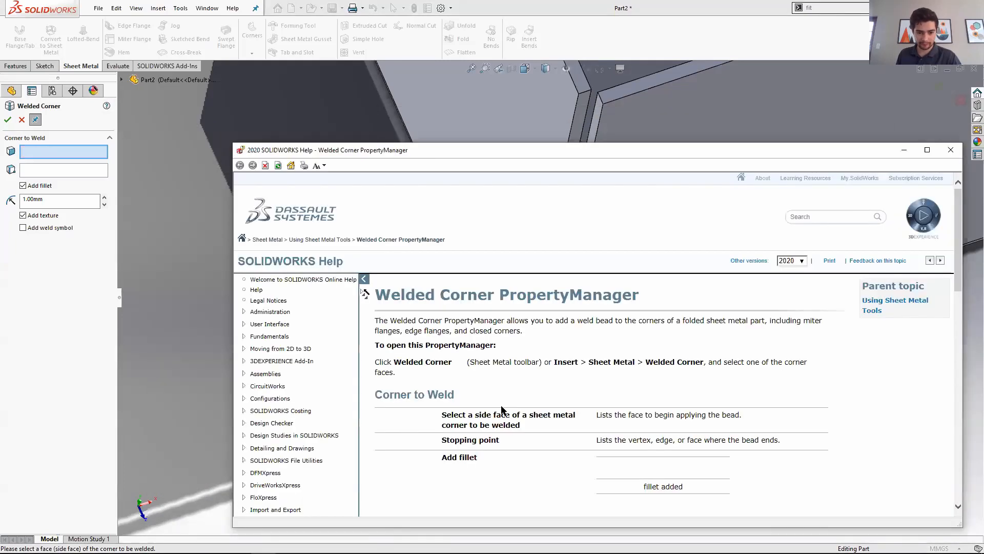
pyautogui.scroll(-2, 554, 383)
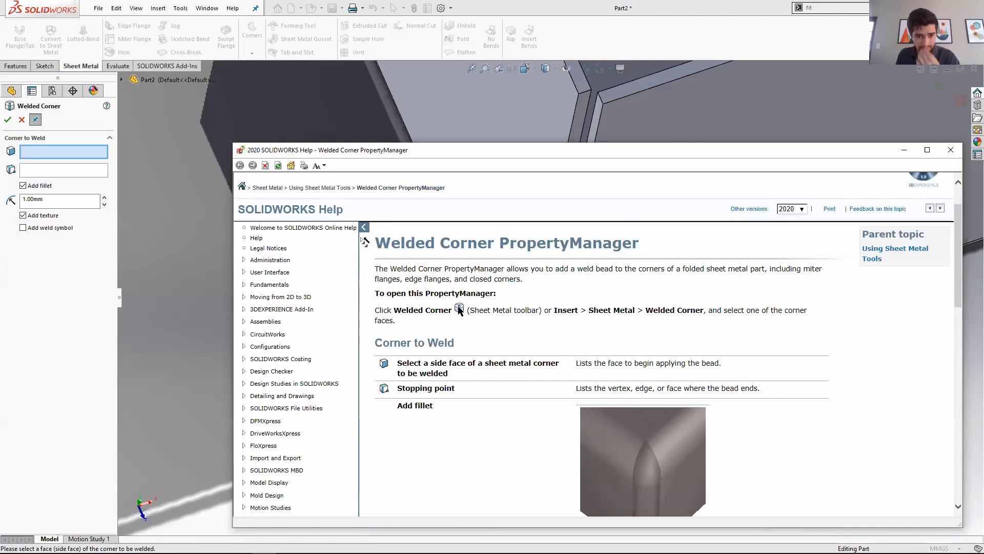
pyautogui.moveTo(468, 269); pyautogui.dragTo(674, 269)
pyautogui.click(587, 280)
pyautogui.moveTo(597, 267); pyautogui.dragTo(768, 268)
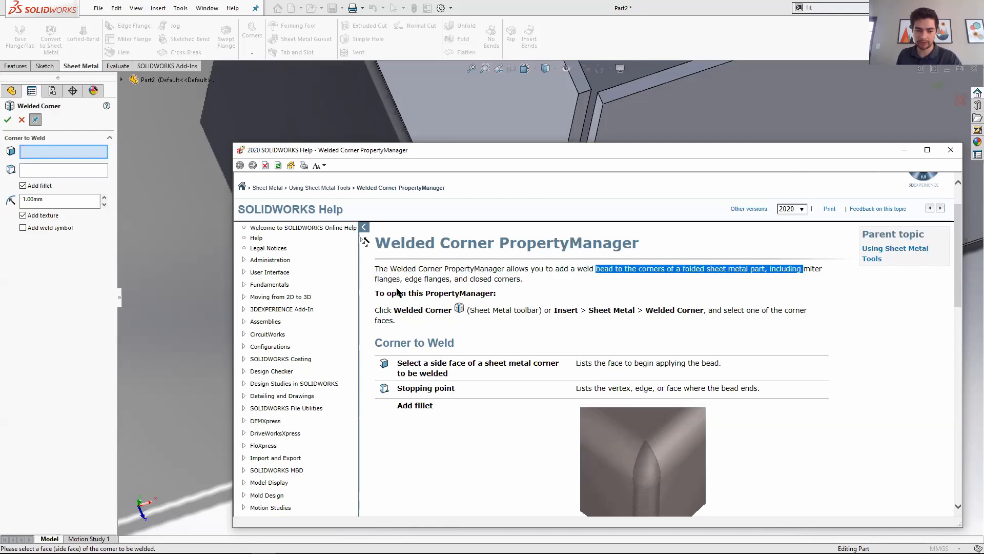
pyautogui.moveTo(380, 279); pyautogui.dragTo(528, 279)
pyautogui.click(526, 281)
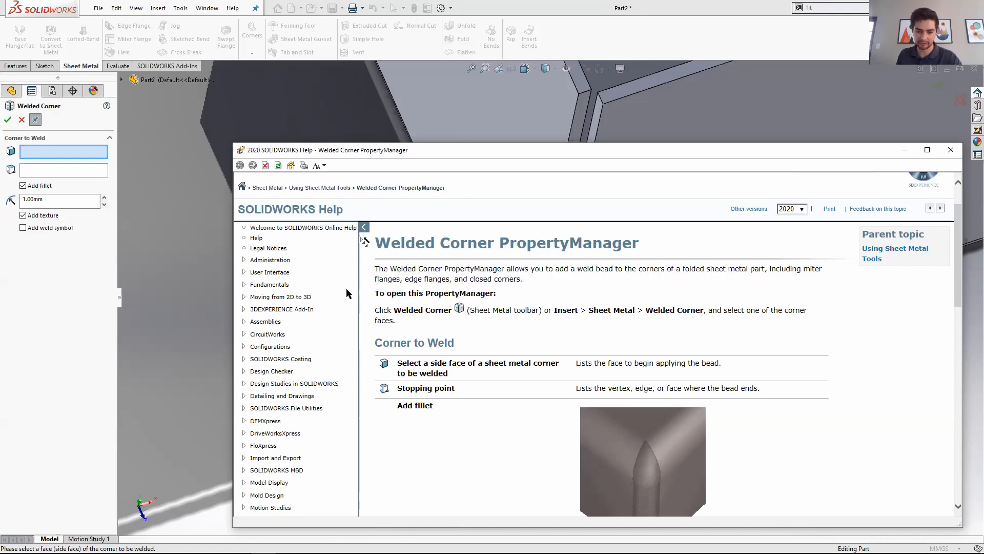
pyautogui.scroll(-8, 527, 396)
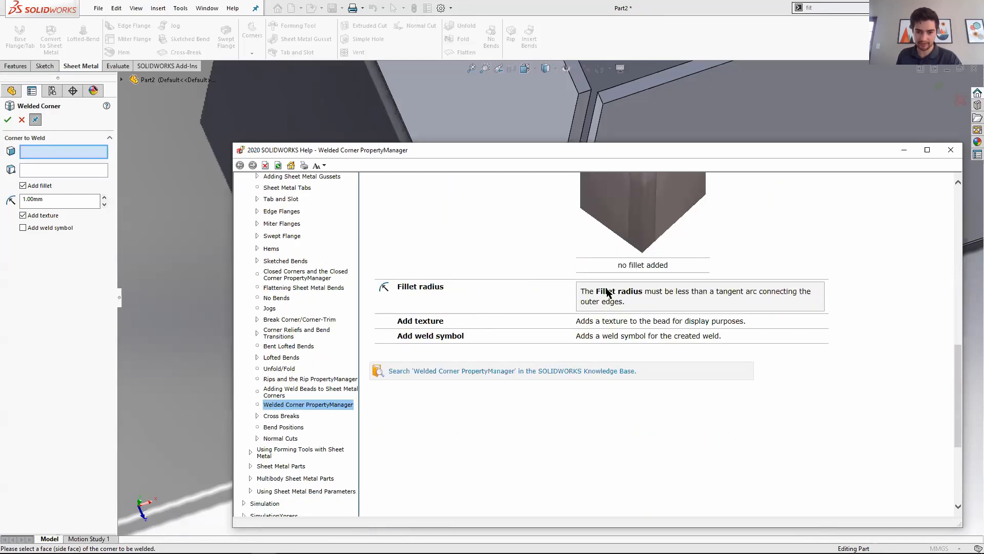
pyautogui.scroll(5, 608, 293)
# - Move the help window aside, inspect the bottom corner cutout, try accepting Welded Corner without a face, and cancel it
pyautogui.moveTo(527, 147); pyautogui.dragTo(582, 493)
pyautogui.moveTo(538, 384); pyautogui.dragTo(532, 329, button='middle')
pyautogui.scroll(-7, 541, 358)
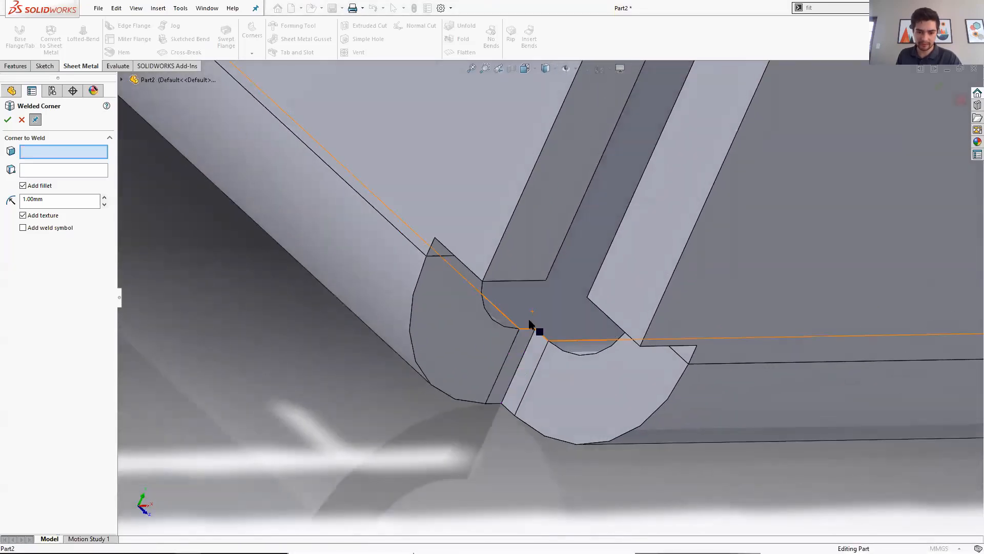
pyautogui.click(8, 120)
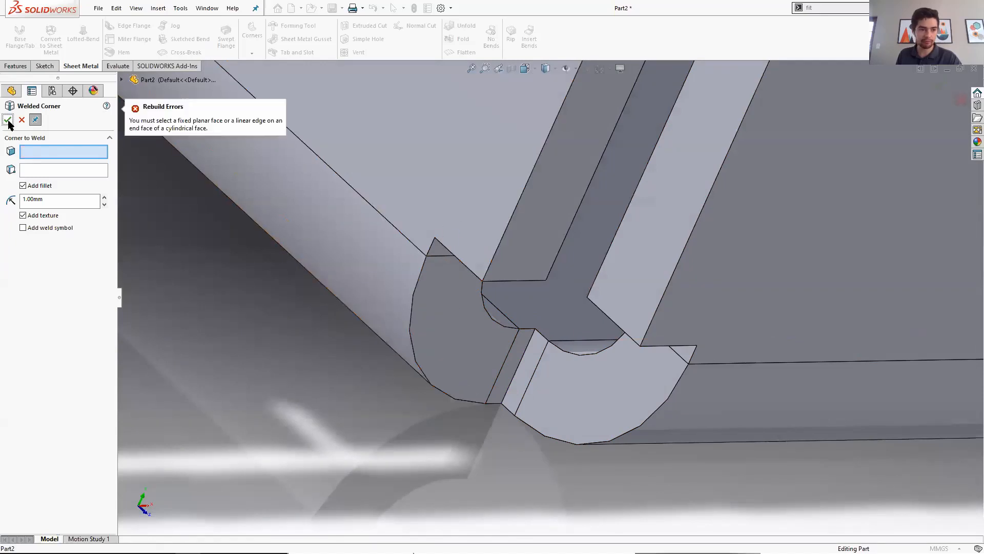
pyautogui.click(22, 120)
# - Review the sheet metal conversion's corner defaults and parameters, and close the edit without changes
pyautogui.rightClick(22, 268)
pyautogui.click(49, 237)
pyautogui.scroll(-3, 98, 355)
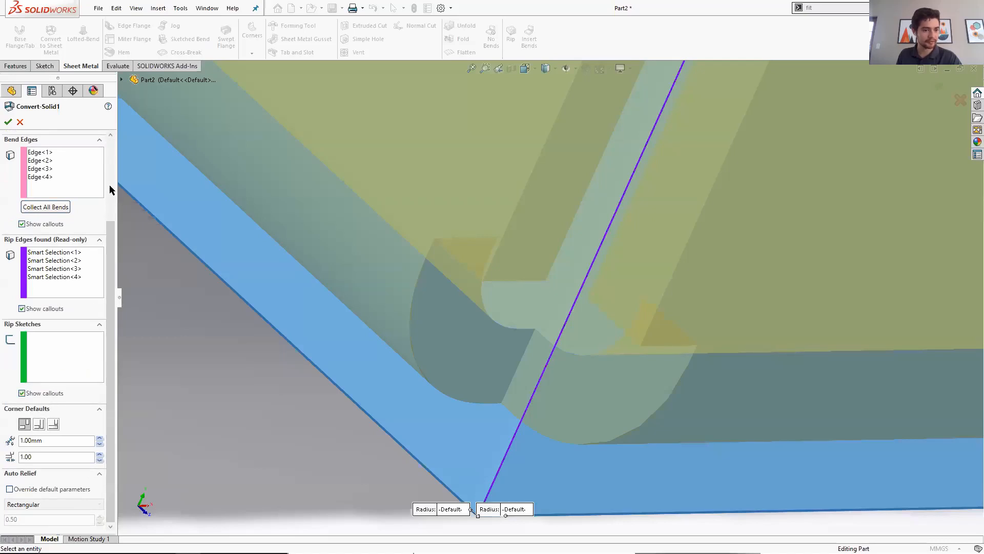
pyautogui.scroll(3, 111, 189)
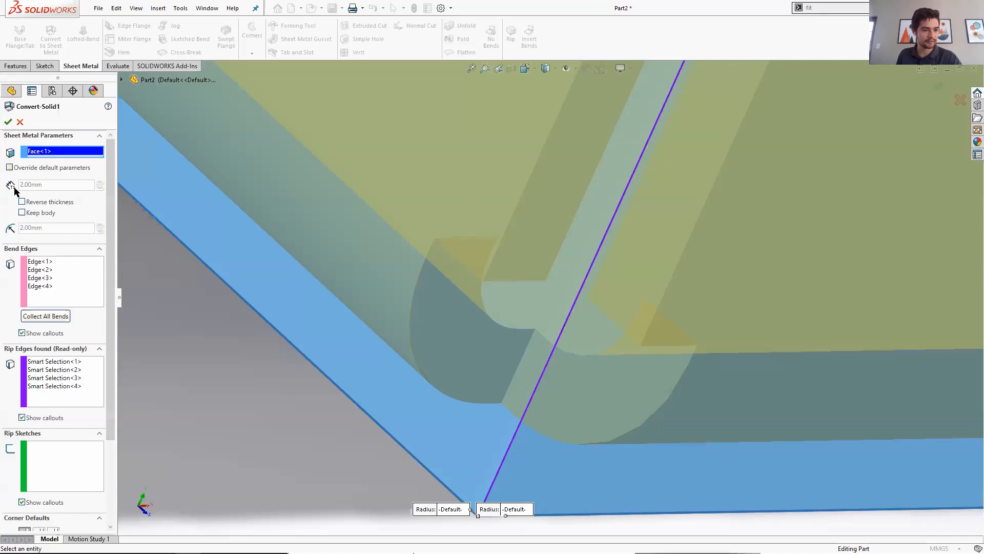
pyautogui.click(6, 122)
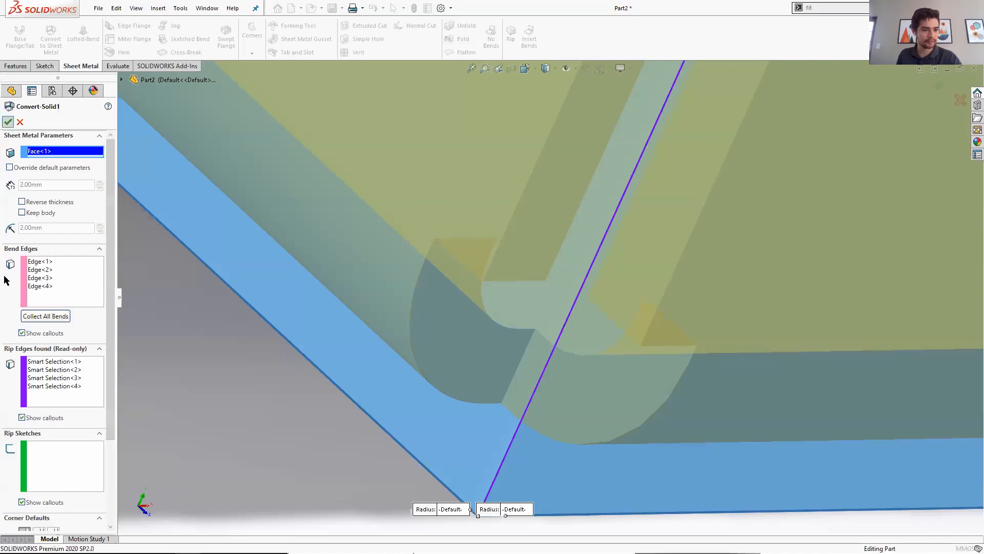
# - Check the Sheet-Metal feature's bend parameters and Auto Relief option, and cancel the edit
pyautogui.rightClick(43, 258)
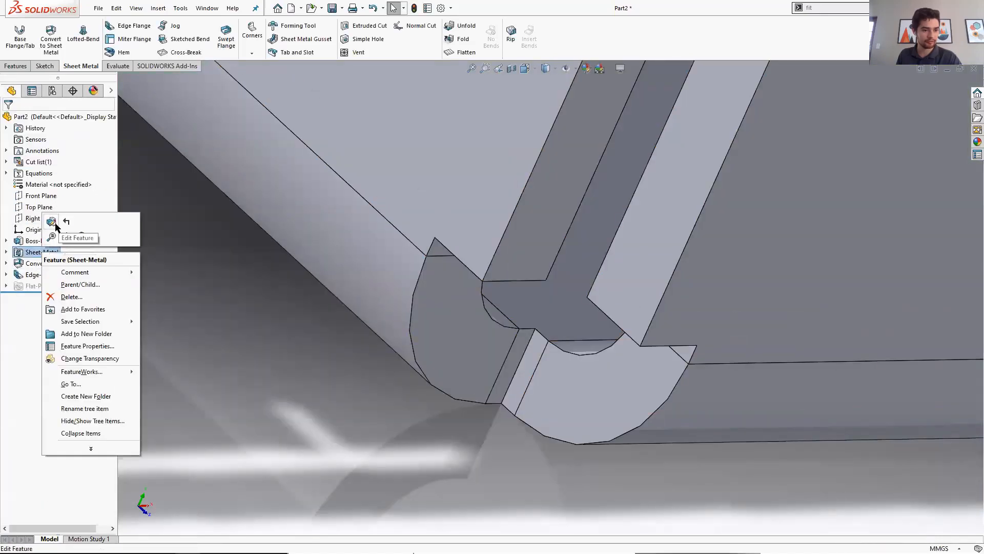
pyautogui.click(48, 222)
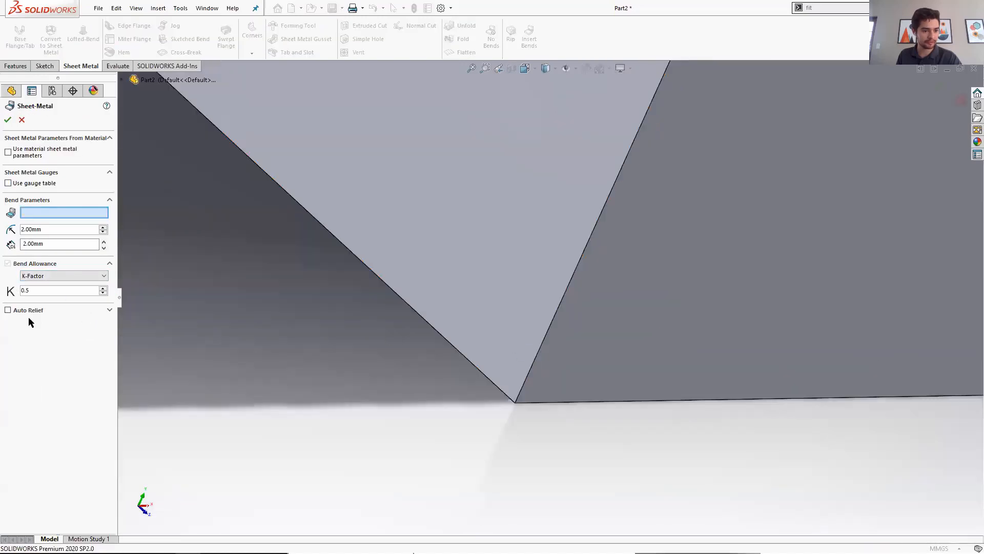
pyautogui.click(26, 312)
pyautogui.click(26, 311)
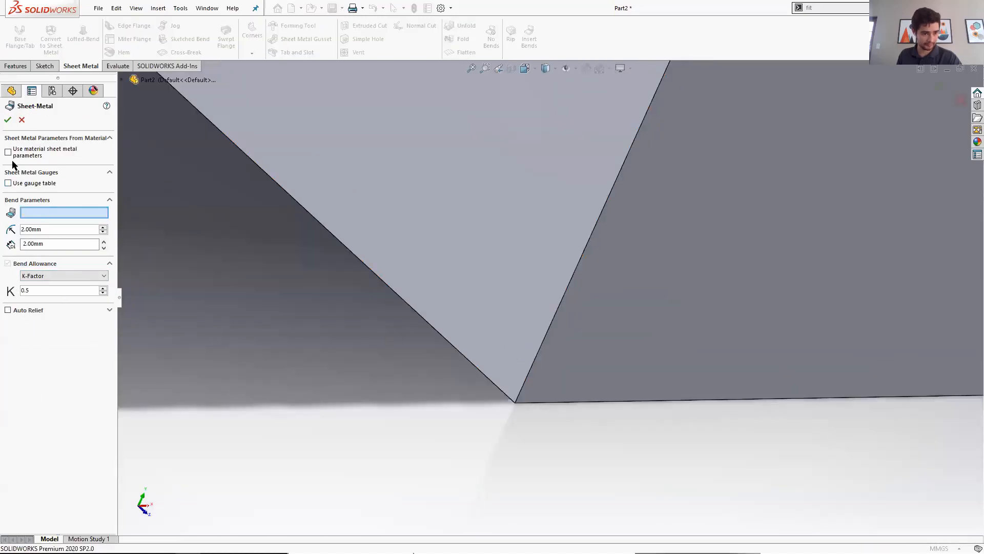
pyautogui.click(22, 121)
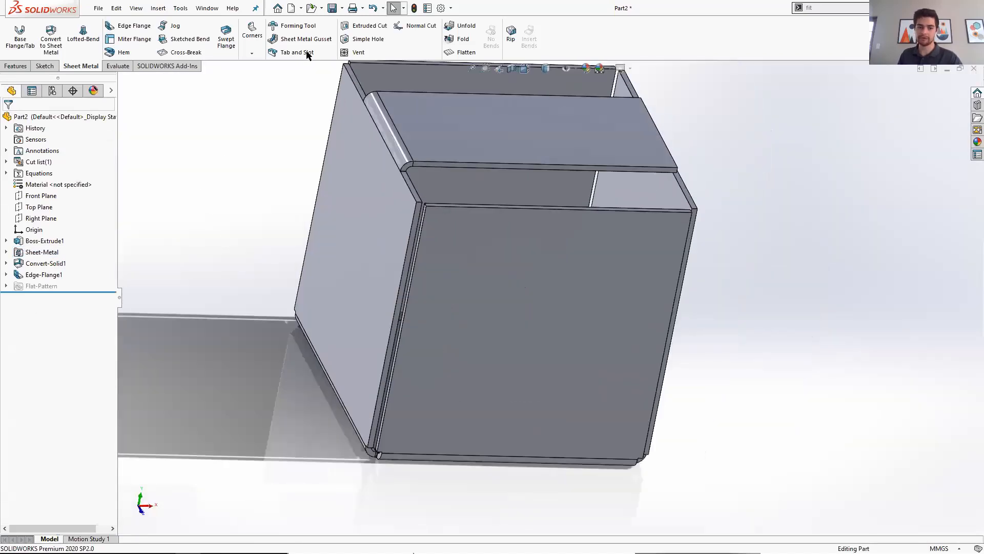
# - Flatten the box and make a drawing from the part, saving the part on the Desktop as Part2.SLDPRT
pyautogui.click(463, 52)
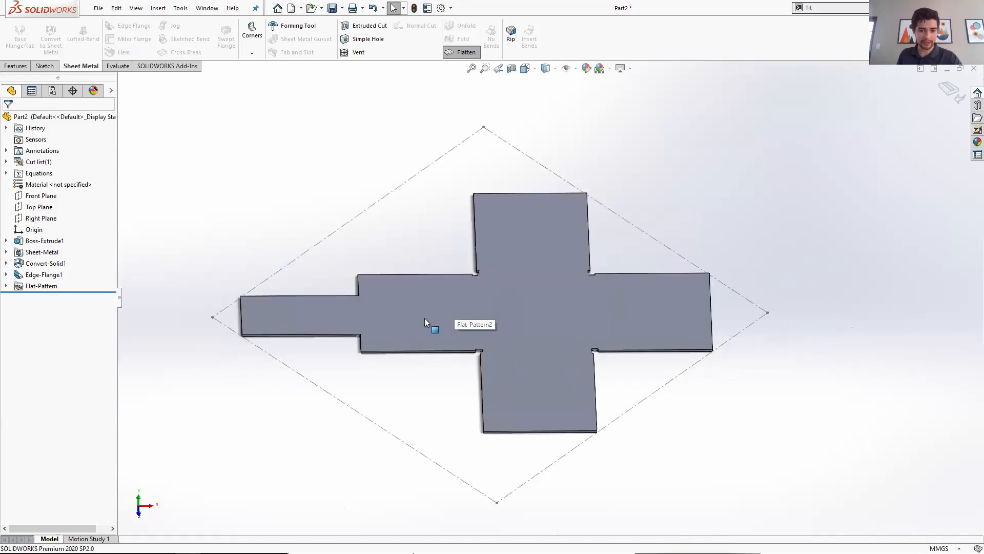
pyautogui.click(98, 8)
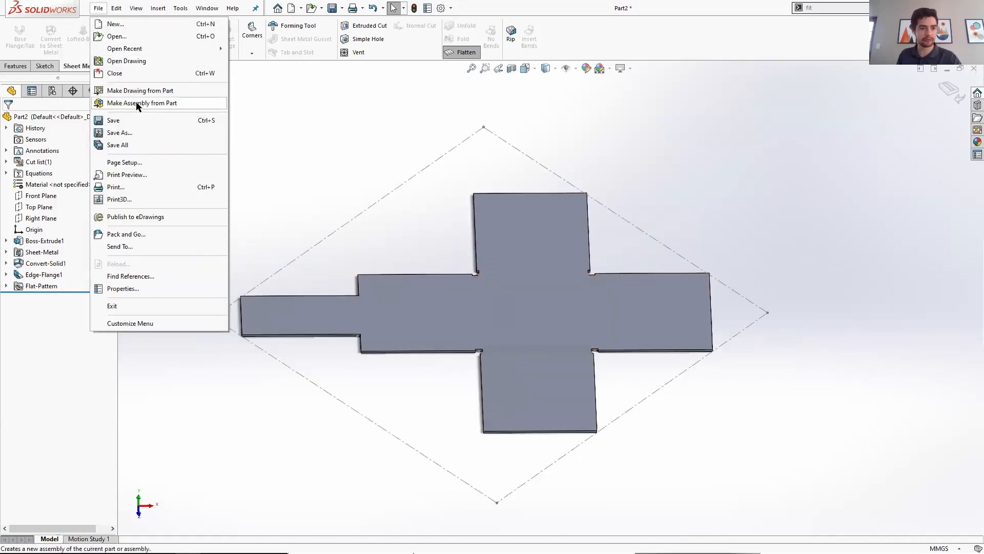
pyautogui.click(126, 88)
pyautogui.click(502, 290)
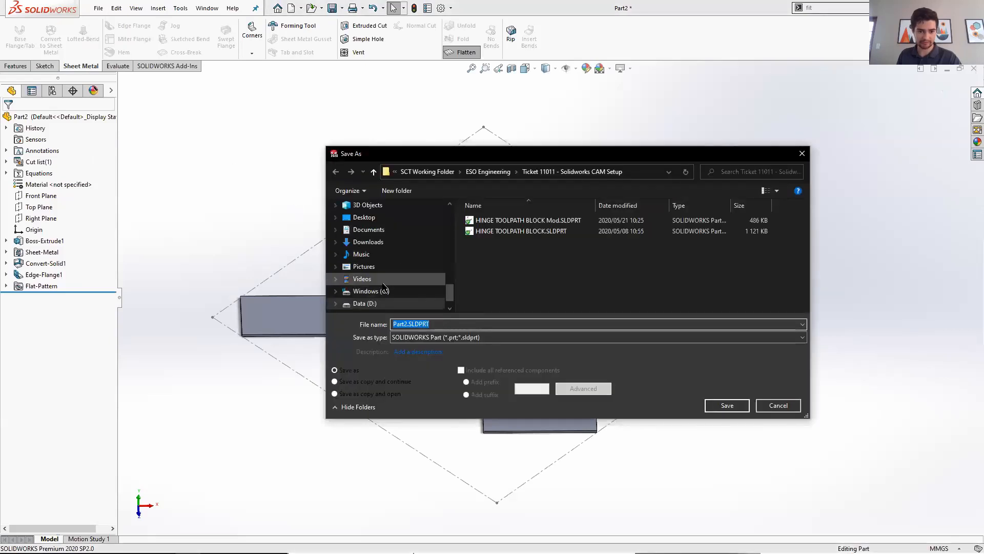
pyautogui.click(364, 217)
pyautogui.click(727, 405)
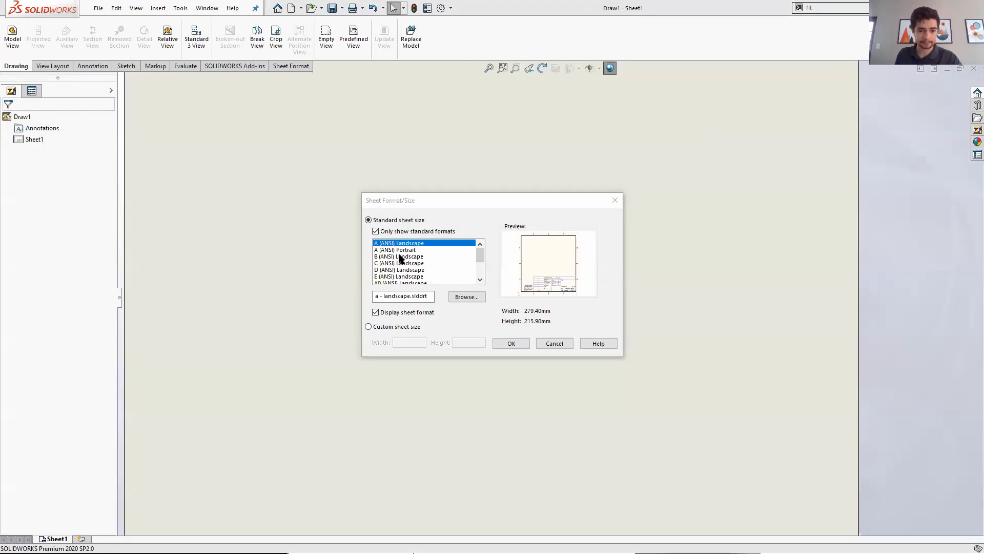
# - Use the A3 (ANSI) Landscape sheet format and place the Flat pattern view in the lower-left area of the sheet
pyautogui.scroll(-2, 397, 264)
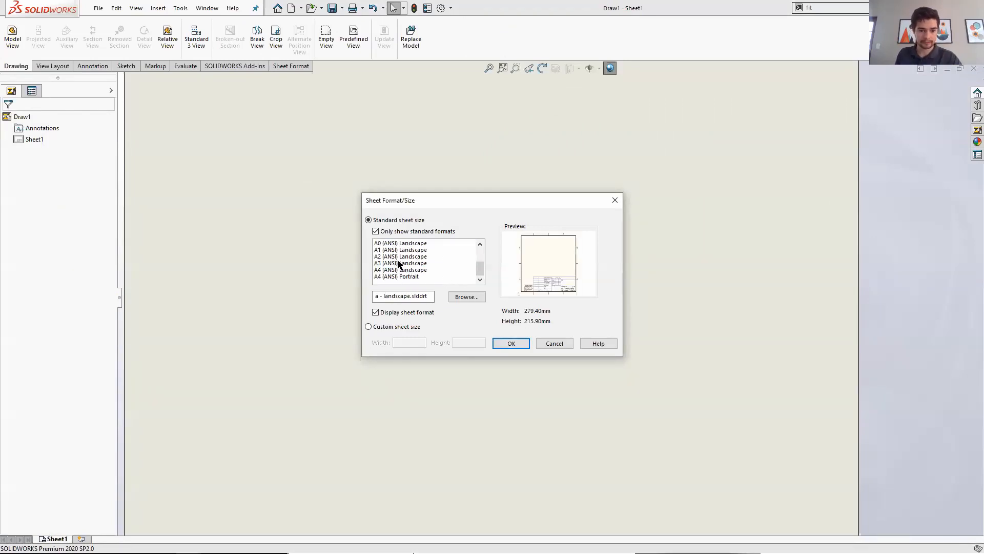
pyautogui.click(388, 263)
pyautogui.click(511, 344)
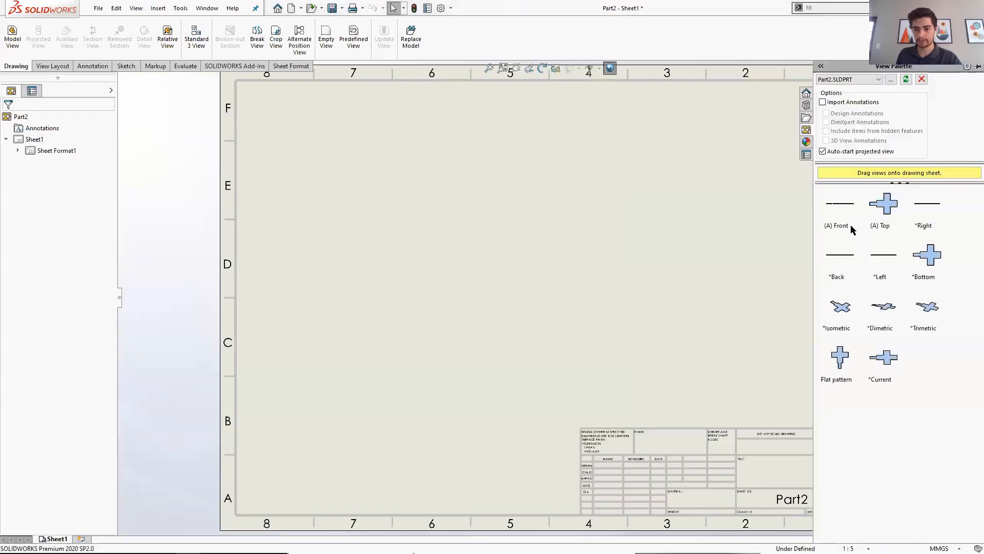
pyautogui.moveTo(839, 363)
pyautogui.mouseDown()
pyautogui.moveTo(448, 285)
pyautogui.moveTo(365, 336)
pyautogui.moveTo(383, 361)
pyautogui.mouseUp()
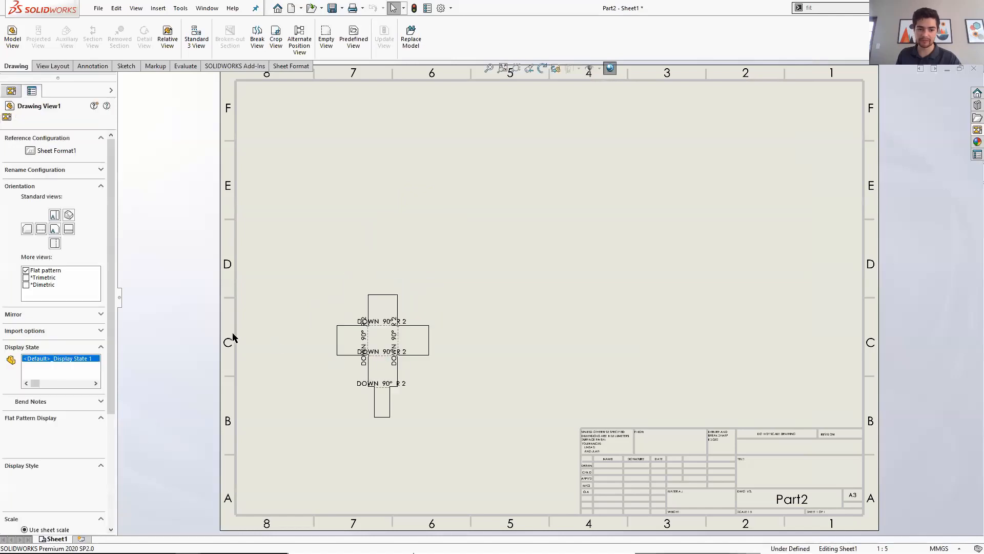
pyautogui.press('Escape')
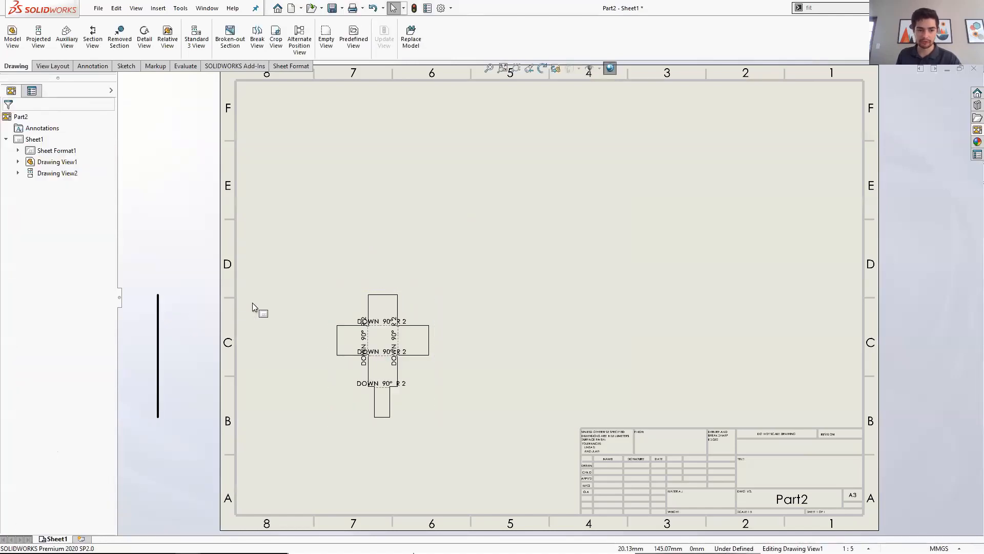
# - Switch to the part, turn off its flattened state, and return to the drawing
pyautogui.hotkey('ctrl', 'Tab')
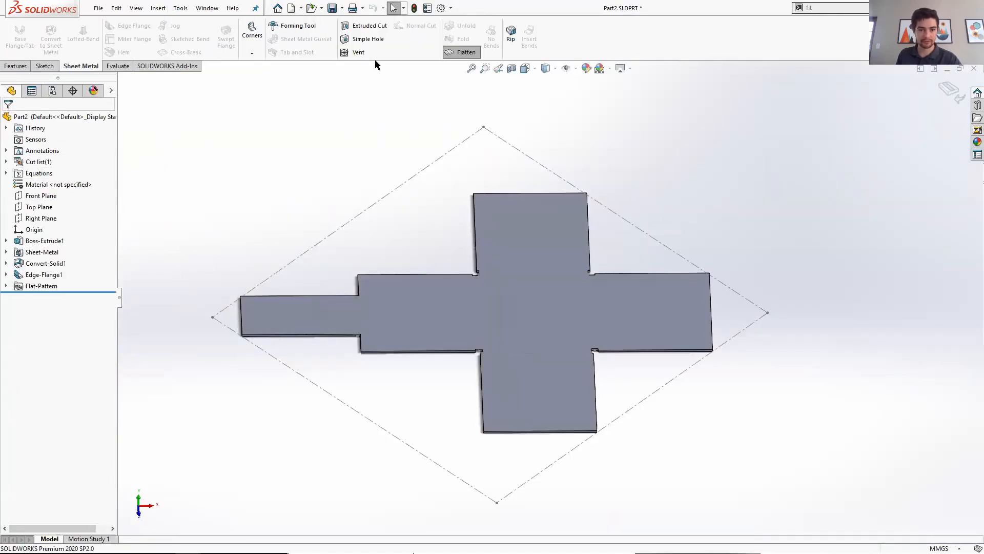
pyautogui.click(460, 52)
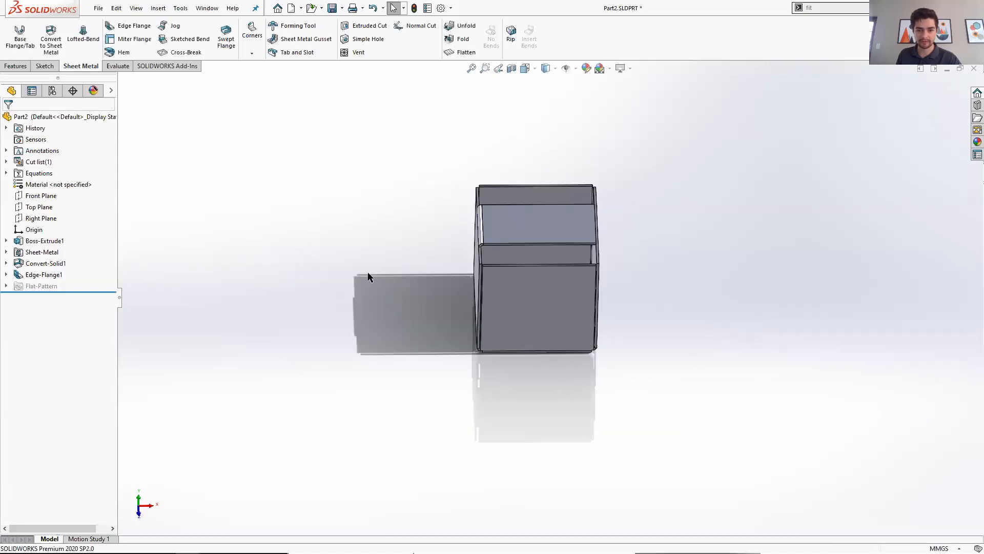
pyautogui.hotkey('ctrl', 'Tab')
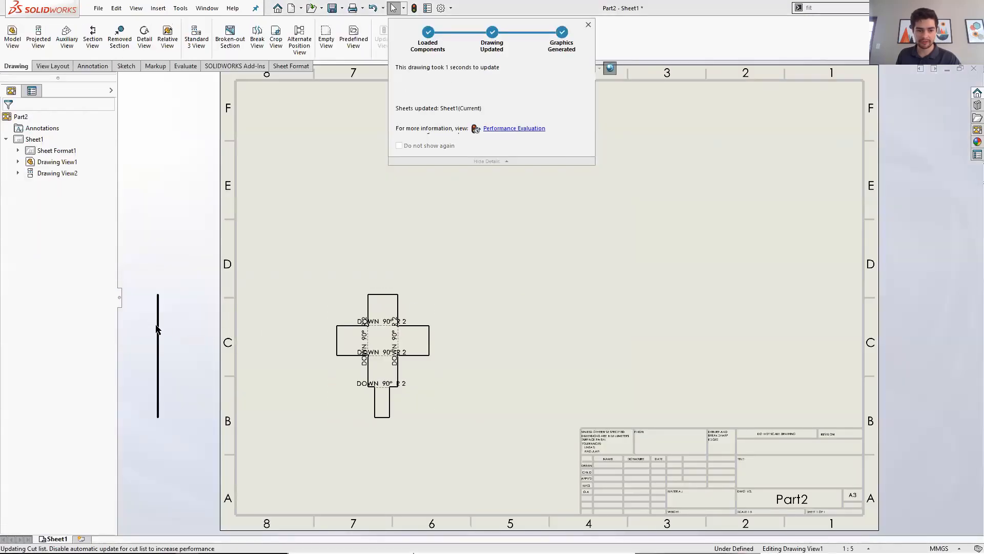
# - Delete the projected edge view lying outside the sheet beside the flat pattern
pyautogui.click(159, 333)
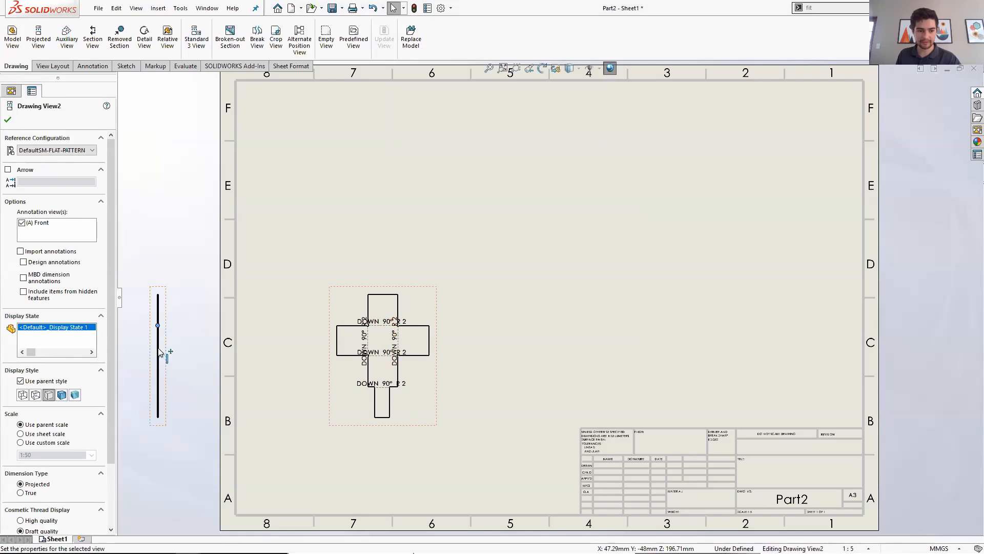
pyautogui.press('Delete')
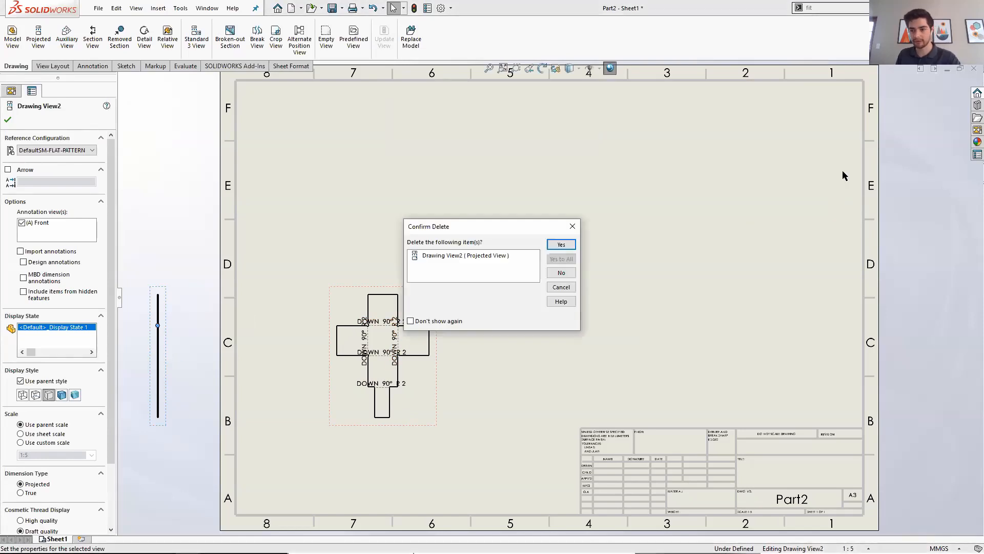
pyautogui.click(561, 247)
# - Refresh the view palette and place the Front view beside the flat pattern, with projected views above and to its right
pyautogui.click(978, 130)
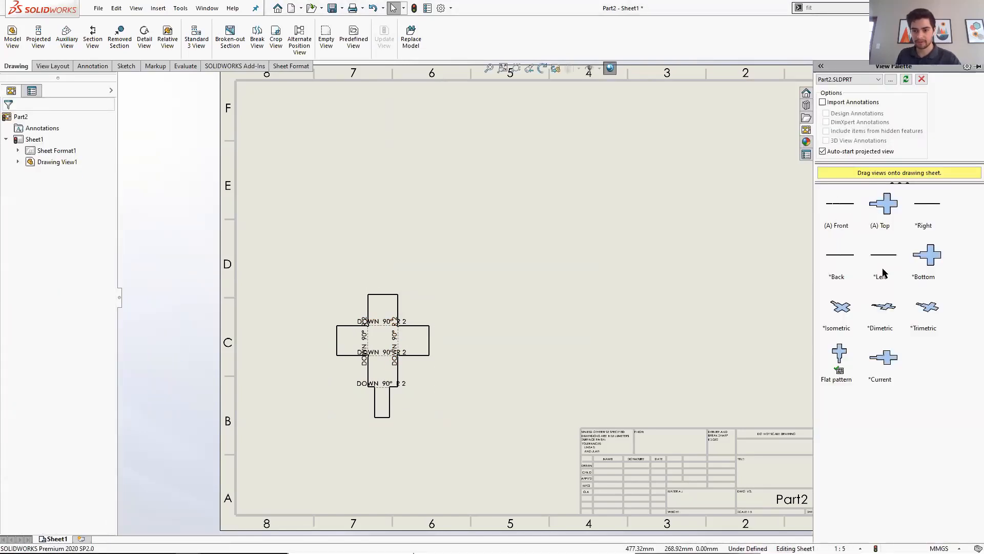
pyautogui.click(906, 80)
pyautogui.moveTo(842, 213); pyautogui.dragTo(578, 293)
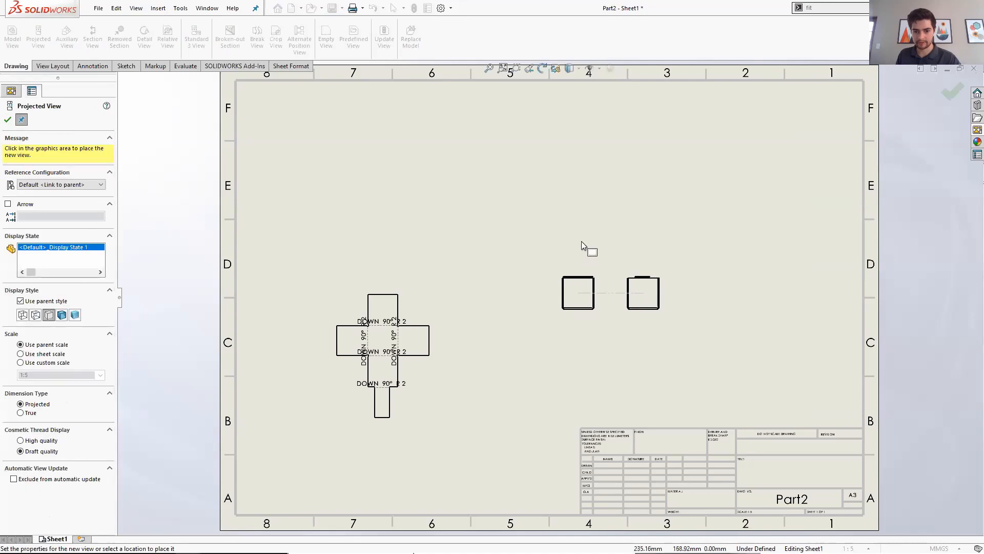
pyautogui.click(578, 209)
pyautogui.click(667, 305)
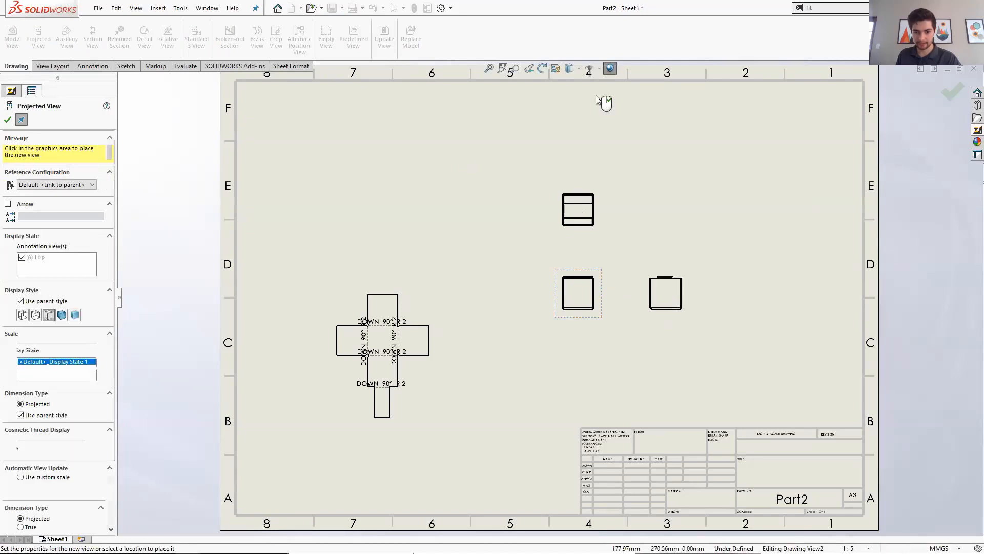
pyautogui.press('Escape')
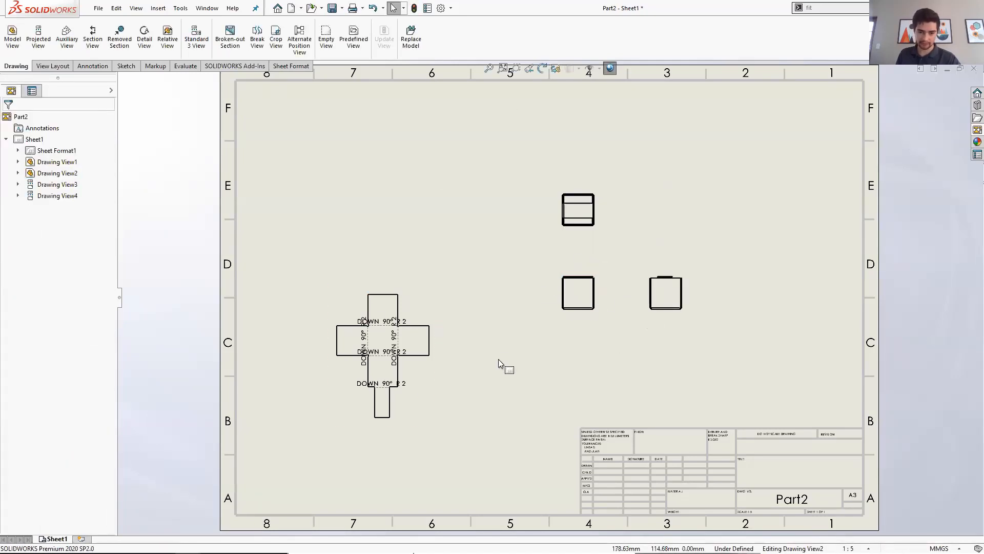
# - Move the middle horizontal bend note on the flat pattern view slightly up and to the right
pyautogui.scroll(-3, 428, 378)
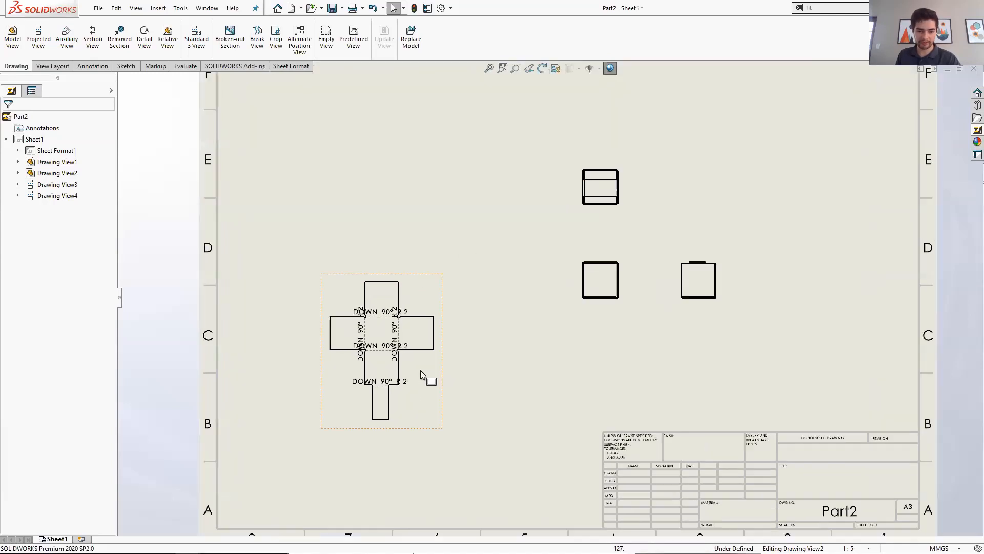
pyautogui.scroll(-4, 413, 331)
pyautogui.moveTo(410, 314)
pyautogui.mouseDown()
pyautogui.moveTo(429, 289)
pyautogui.moveTo(419, 308)
pyautogui.mouseUp()
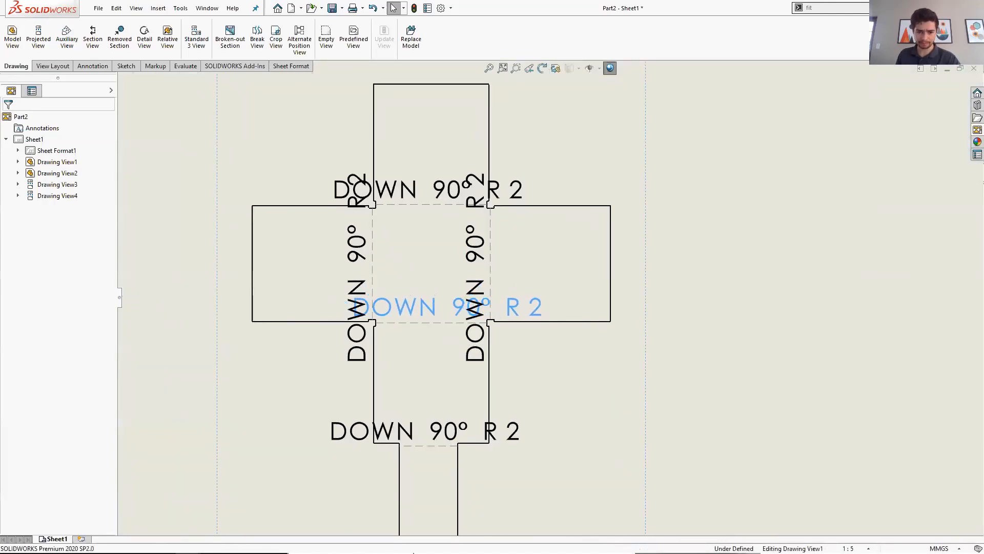
pyautogui.click(561, 399)
# - Set the drawing sheet scale to 1:2
pyautogui.scroll(6, 583, 341)
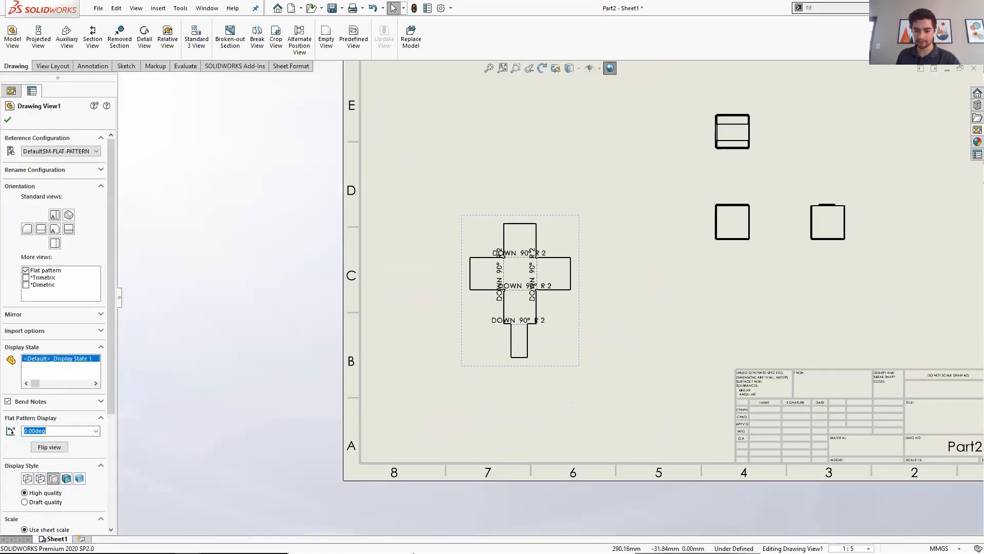
pyautogui.click(851, 548)
pyautogui.click(847, 306)
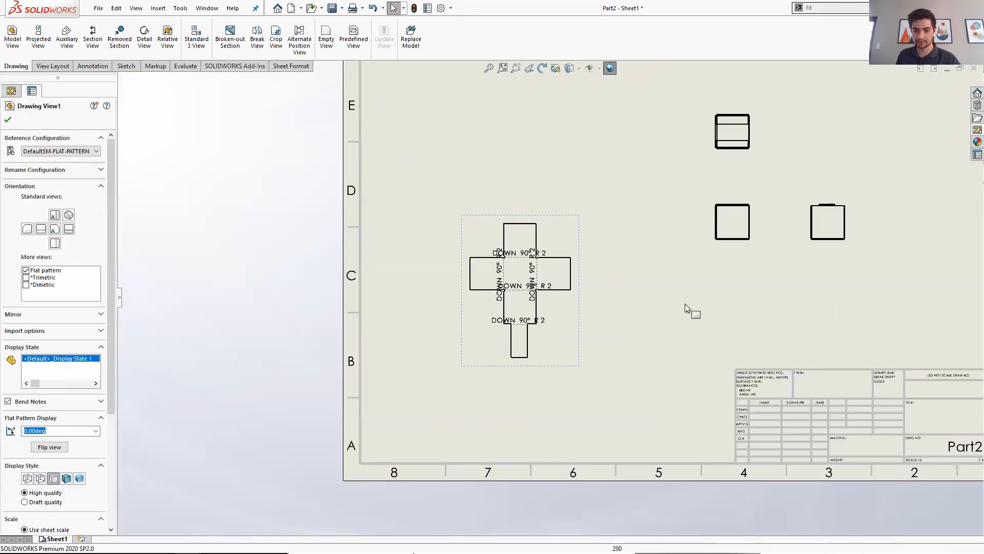
# - Rearrange the views by moving the flat pattern up, the front view group to the right, and the top view higher
pyautogui.scroll(4, 645, 297)
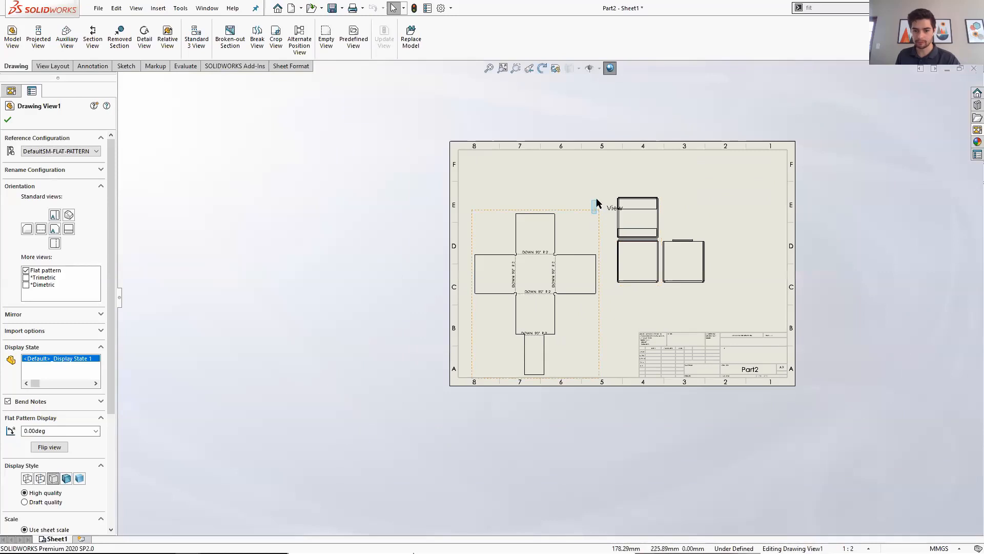
pyautogui.moveTo(598, 216); pyautogui.dragTo(602, 201)
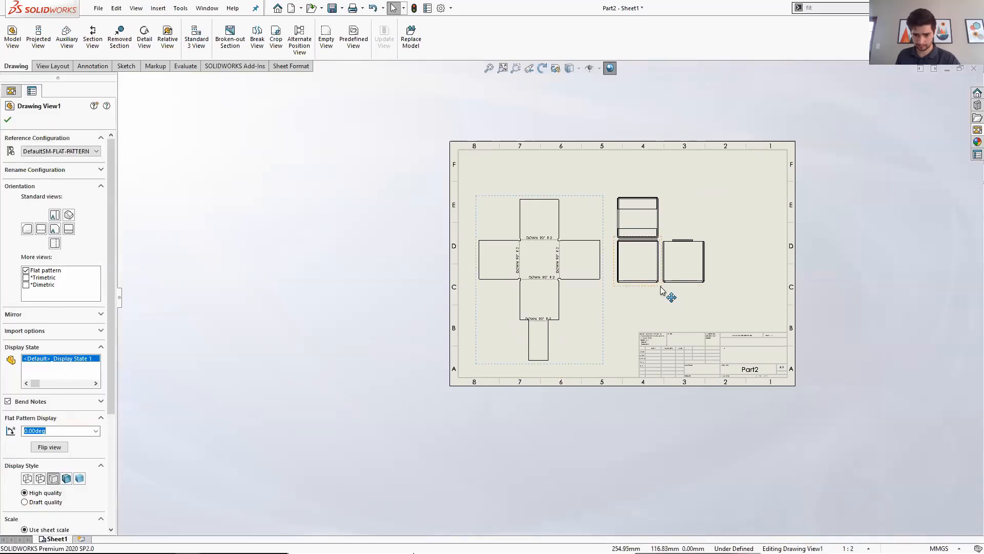
pyautogui.moveTo(655, 288); pyautogui.dragTo(764, 286)
pyautogui.moveTo(701, 202); pyautogui.dragTo(706, 186)
pyautogui.scroll(-3, 635, 246)
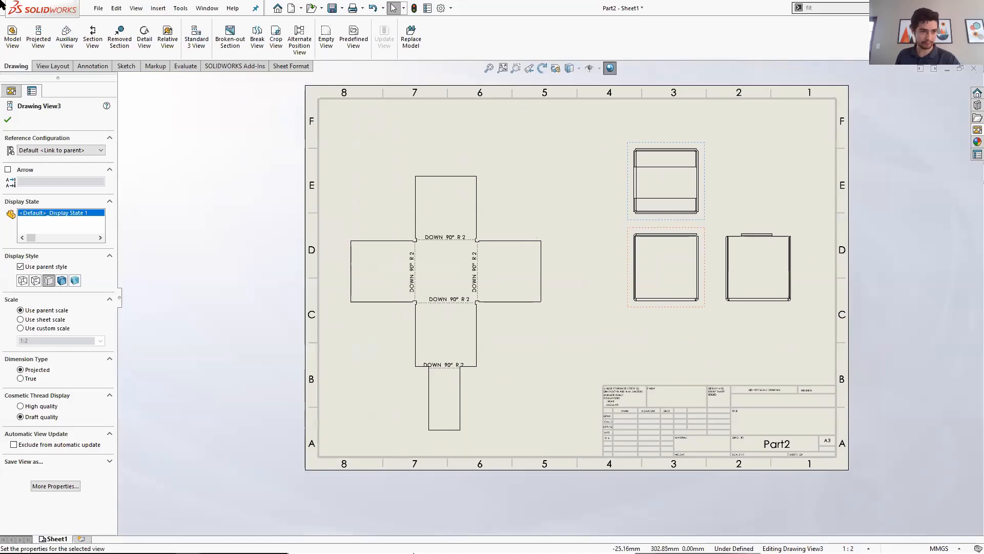
# - Try to insert model dimensions, including those not marked for drawing, into the flat pattern and top views from the entire model
pyautogui.click(92, 65)
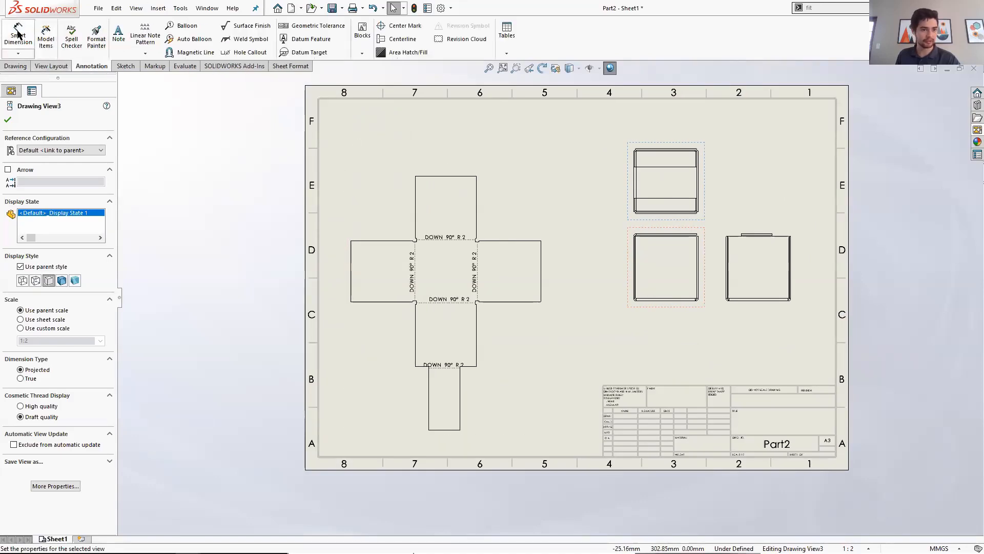
pyautogui.click(46, 36)
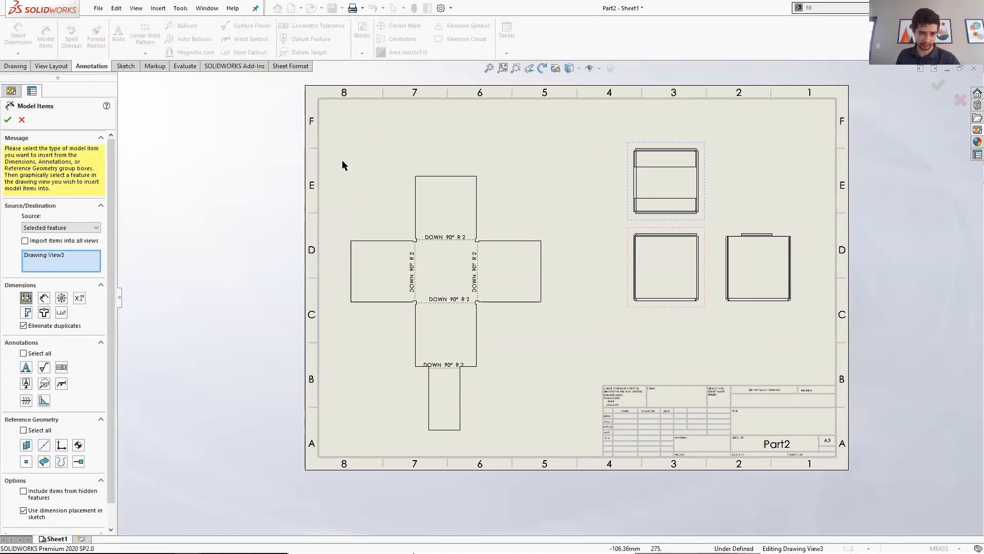
pyautogui.click(526, 204)
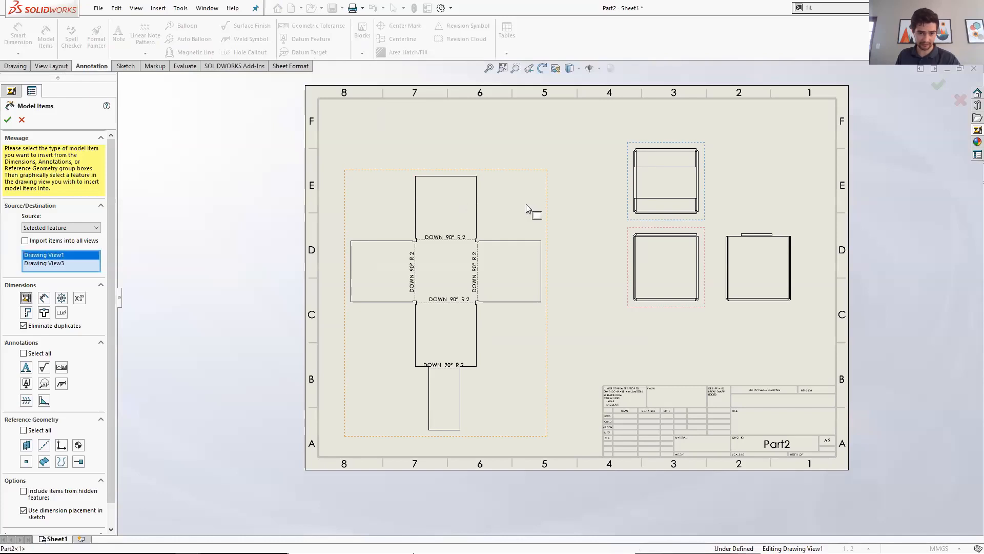
pyautogui.click(44, 299)
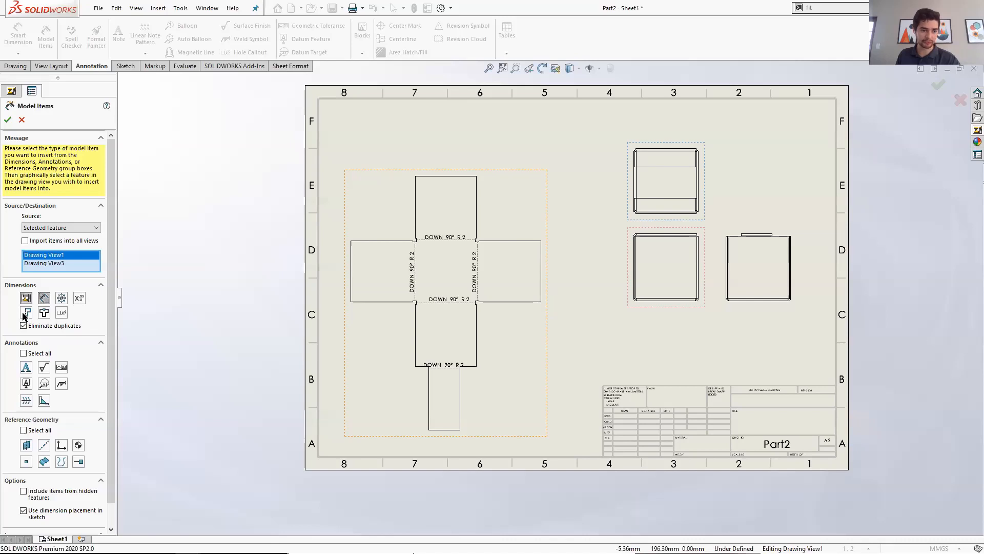
pyautogui.click(7, 121)
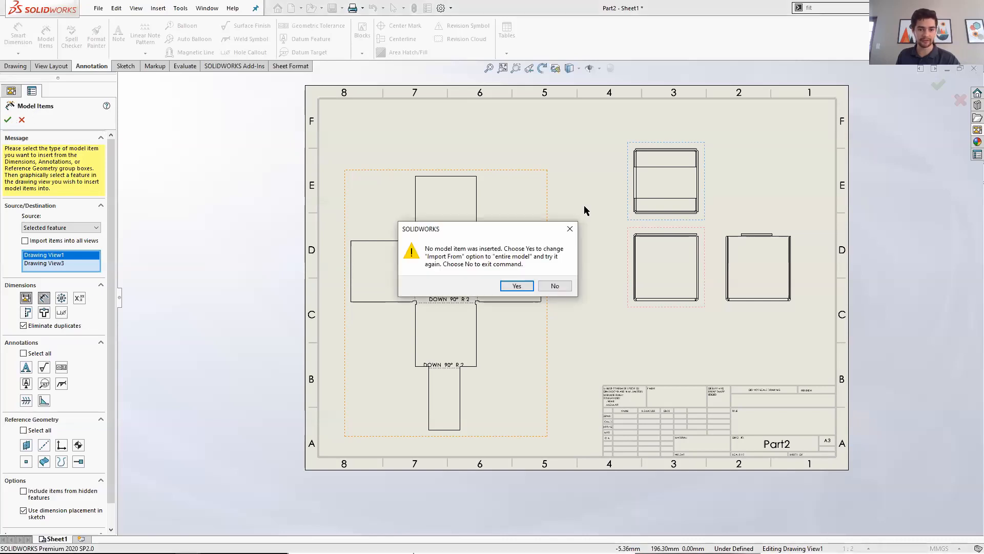
pyautogui.click(515, 286)
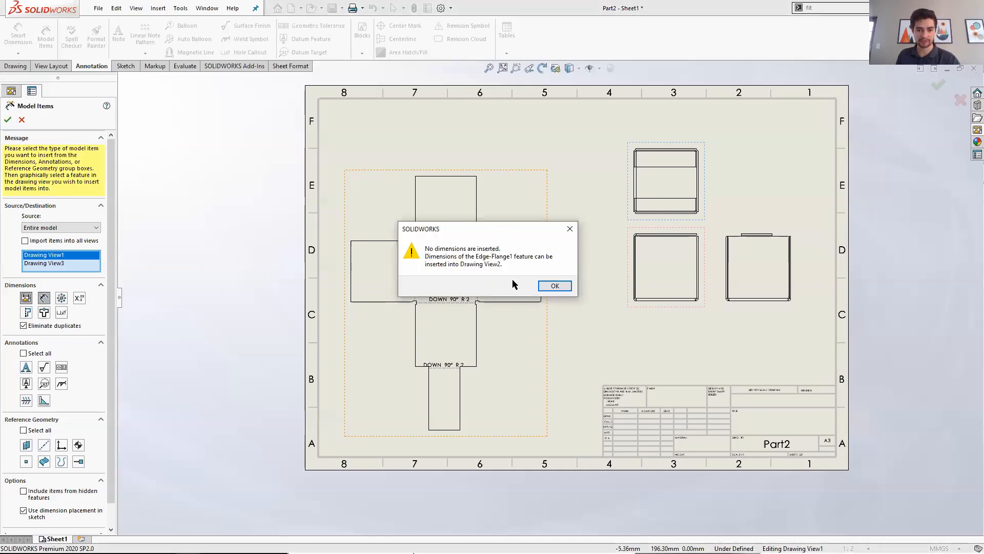
pyautogui.click(557, 286)
pyautogui.press('f')
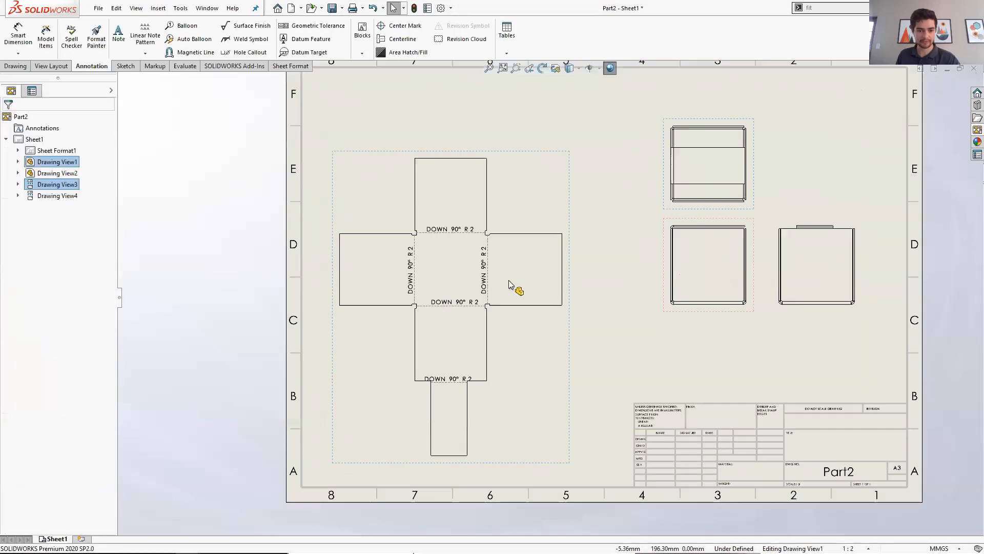
# - Insert model items into all drawing views with every reference geometry type selected
pyautogui.click(41, 42)
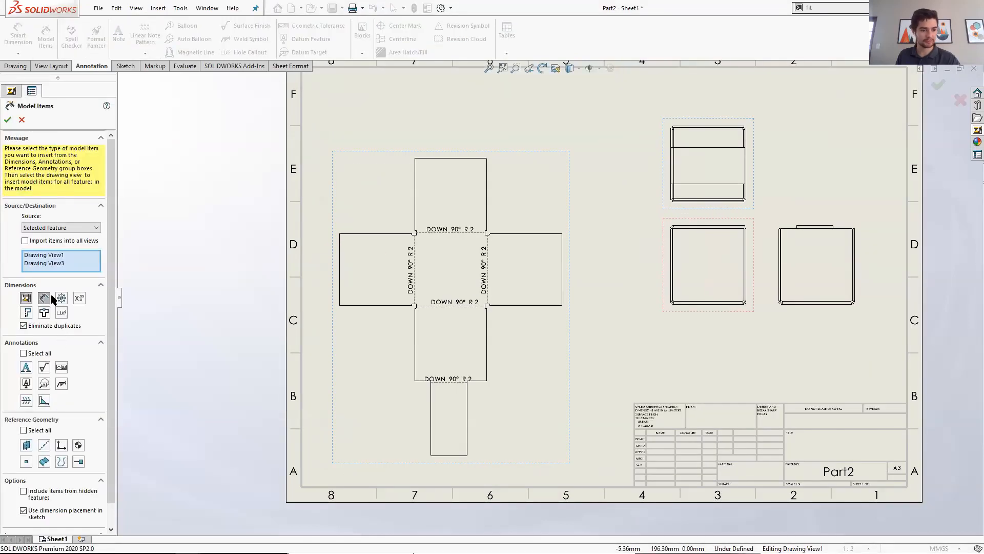
pyautogui.scroll(-1, 105, 390)
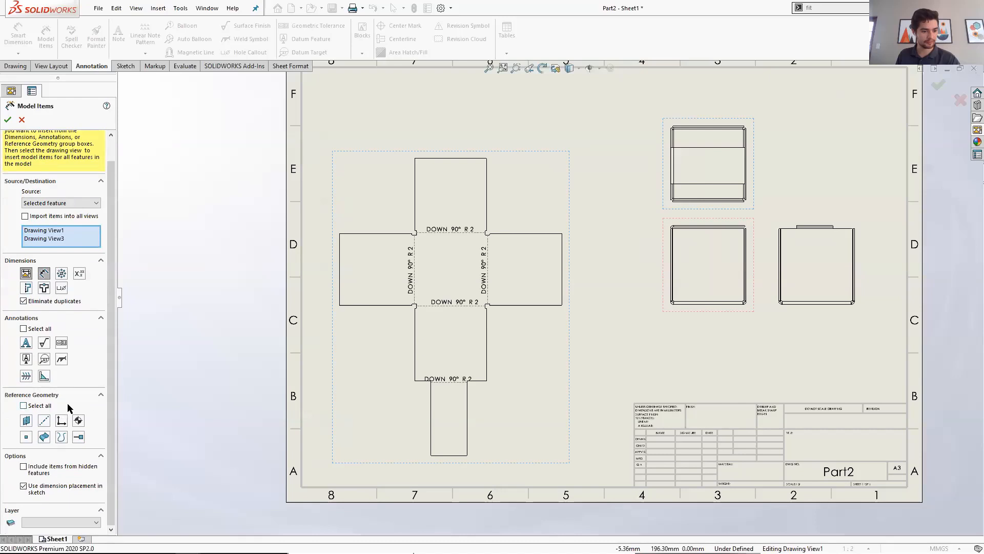
pyautogui.click(23, 406)
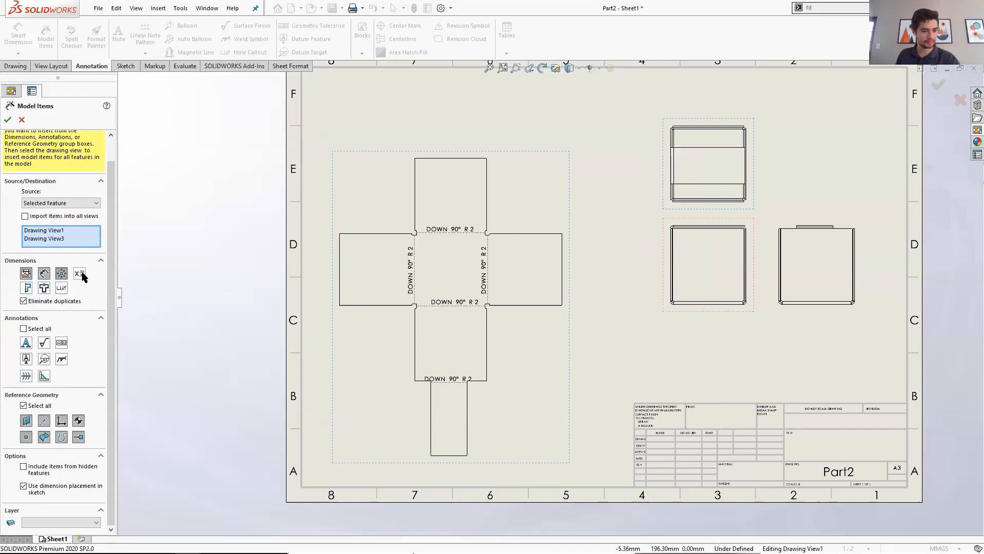
pyautogui.click(25, 216)
pyautogui.click(55, 220)
pyautogui.click(58, 230)
pyautogui.click(9, 120)
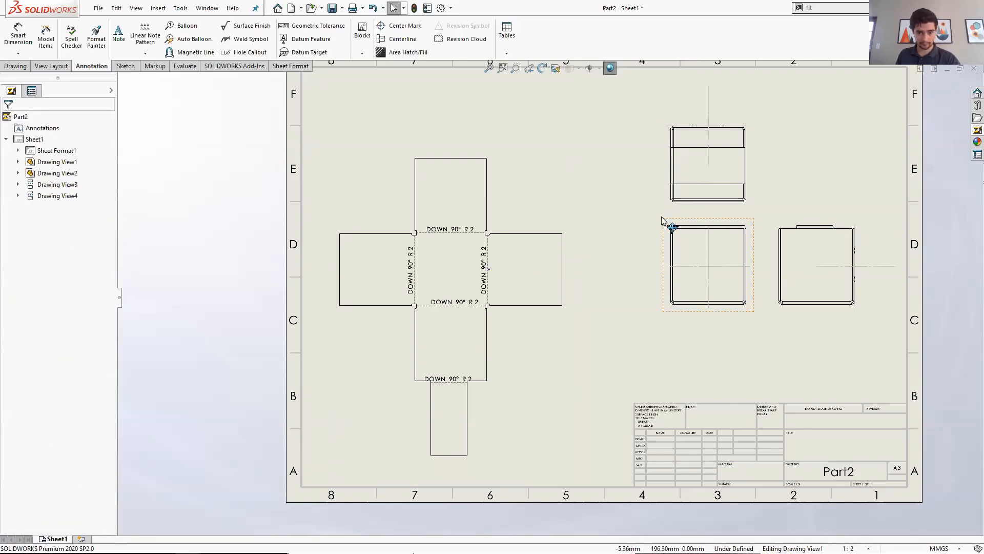
# - Dimension the outer vertical edge of the flat pattern's left flap, placing the dimension outside the flap
pyautogui.click(652, 208)
pyautogui.click(579, 229)
pyautogui.click(10, 29)
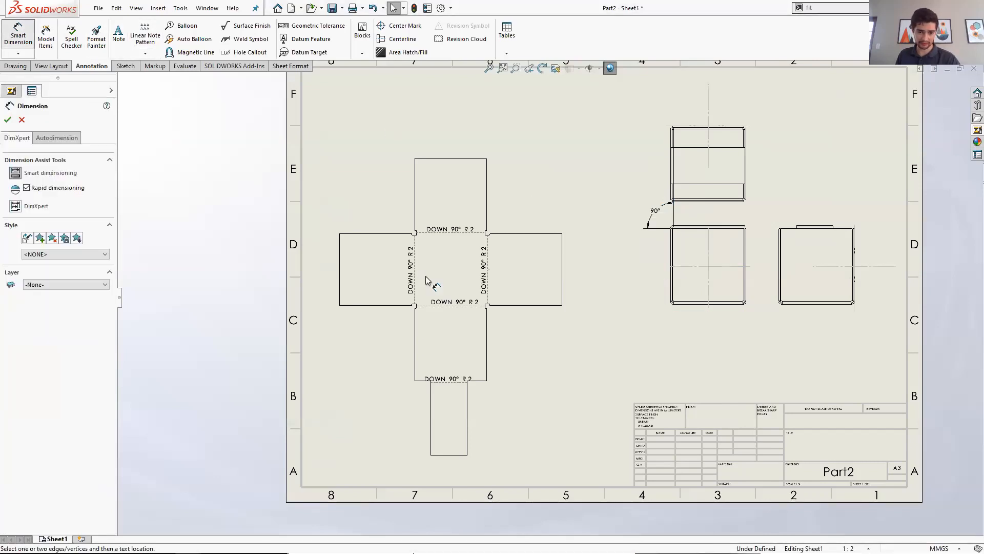
pyautogui.click(340, 265)
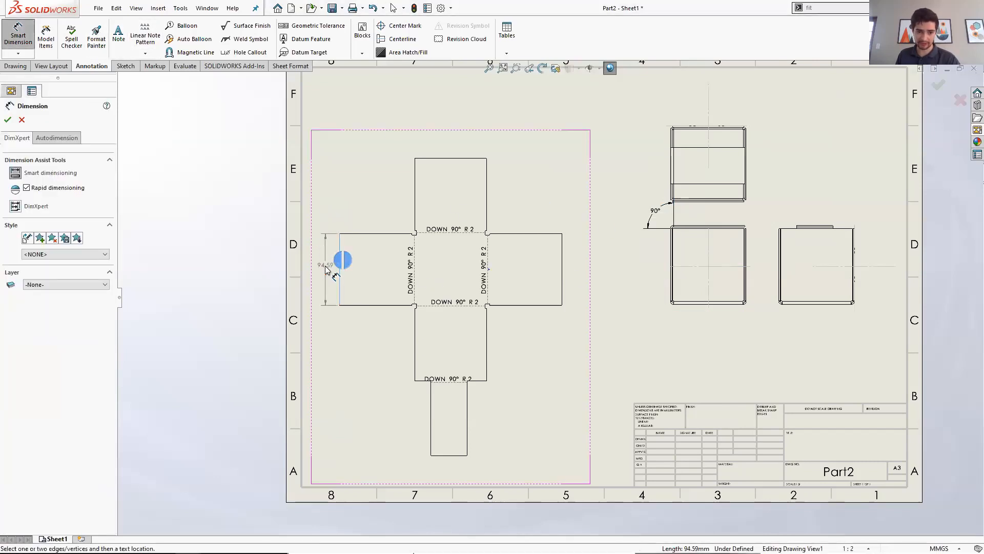
pyautogui.click(325, 269)
# - Dimension the width and height of the flat pattern's upper flap, placing them above it and to its left
pyautogui.click(464, 162)
pyautogui.click(451, 142)
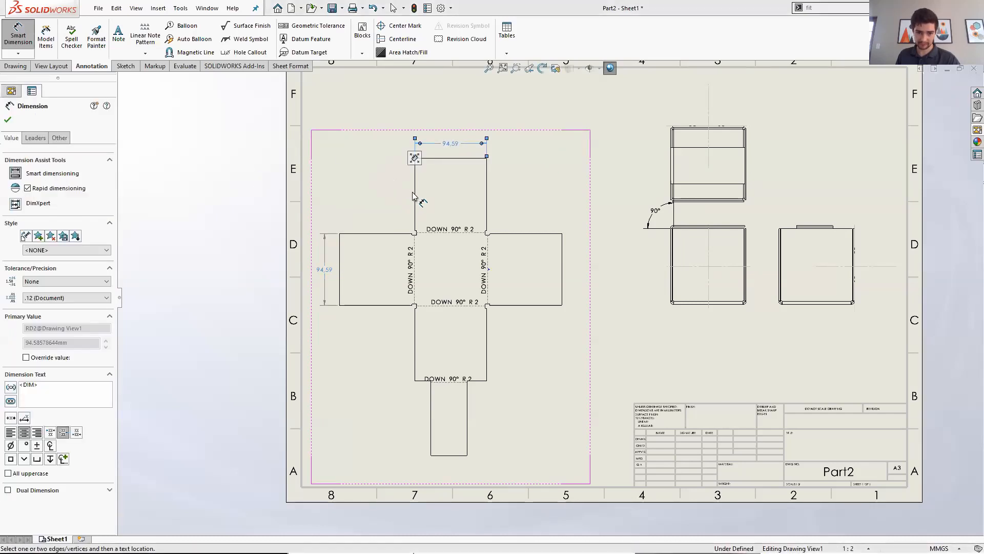
pyautogui.click(415, 195)
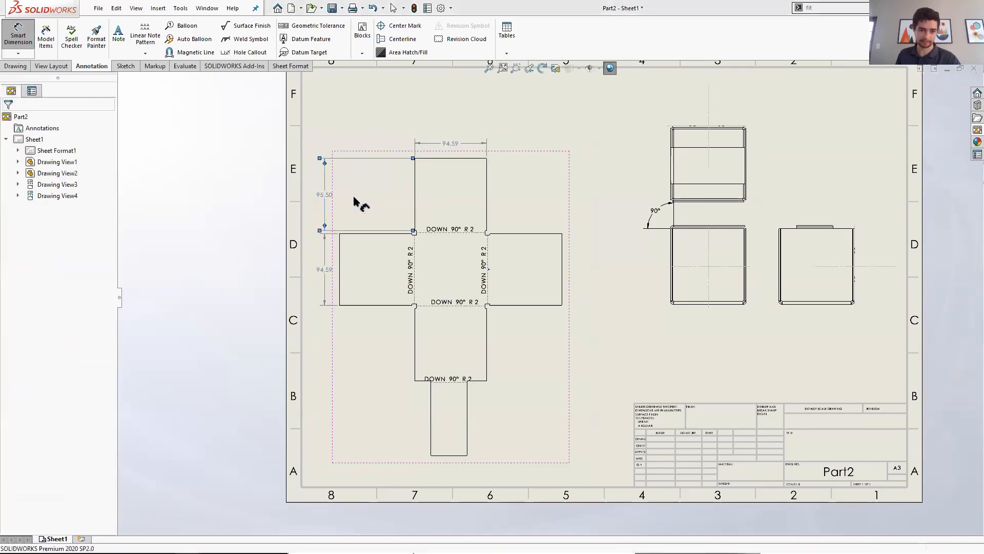
pyautogui.click(375, 202)
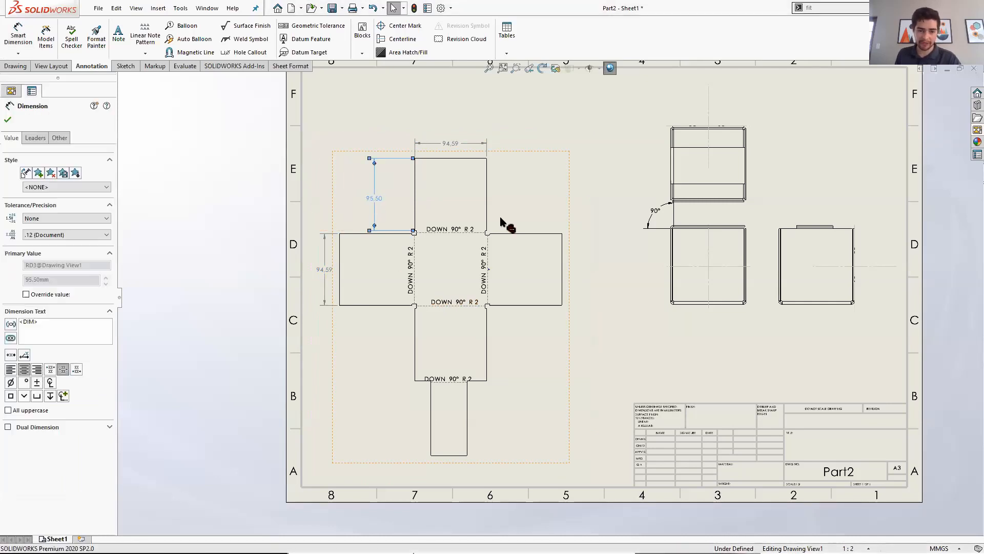
pyautogui.press('Escape')
# - Return to the sheet metal box part and open the SOLIDWORKS Tutorials
pyautogui.scroll(3, 684, 312)
pyautogui.scroll(-1, 683, 312)
pyautogui.hotkey('ctrl', 'Tab')
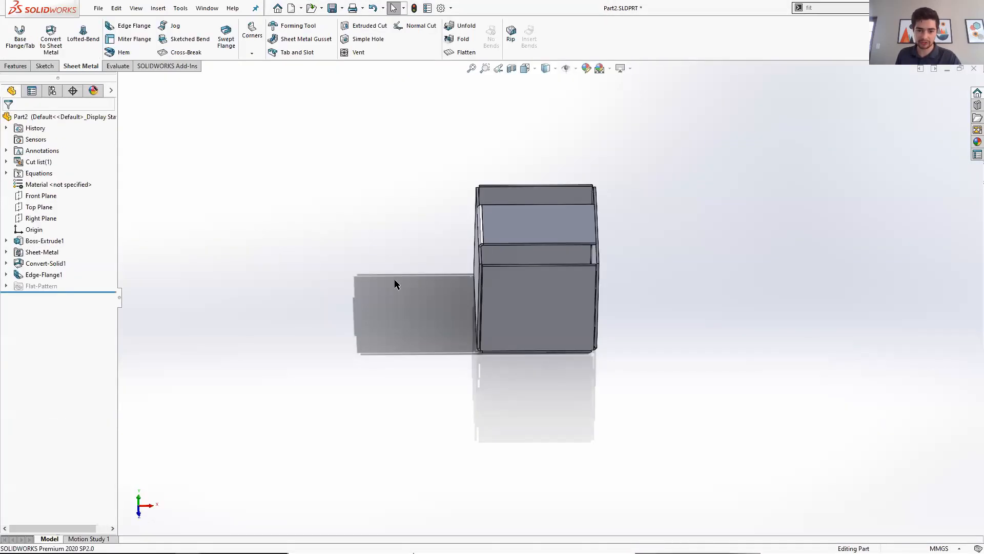
pyautogui.scroll(2, 640, 202)
pyautogui.scroll(-4, 561, 211)
pyautogui.scroll(1, 346, 240)
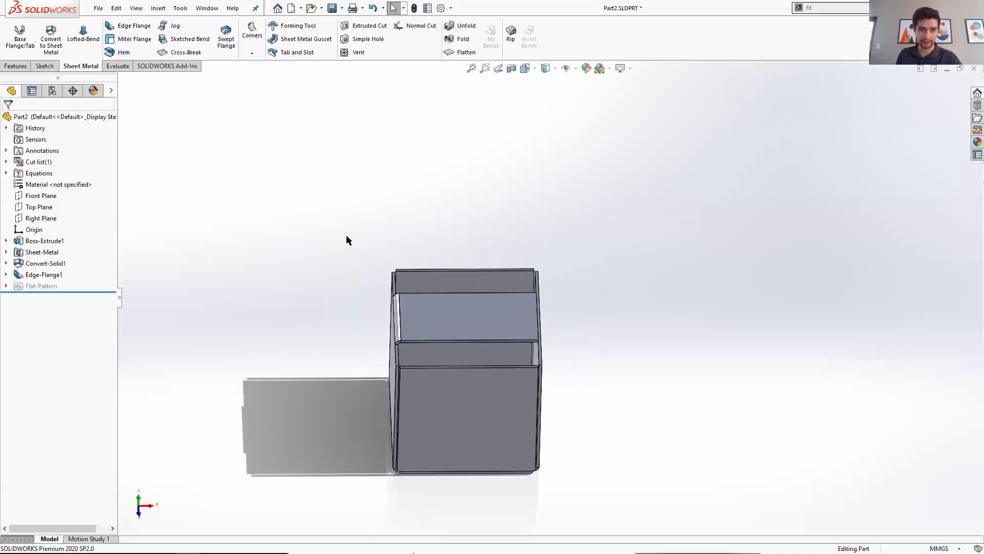
pyautogui.click(233, 8)
pyautogui.click(245, 52)
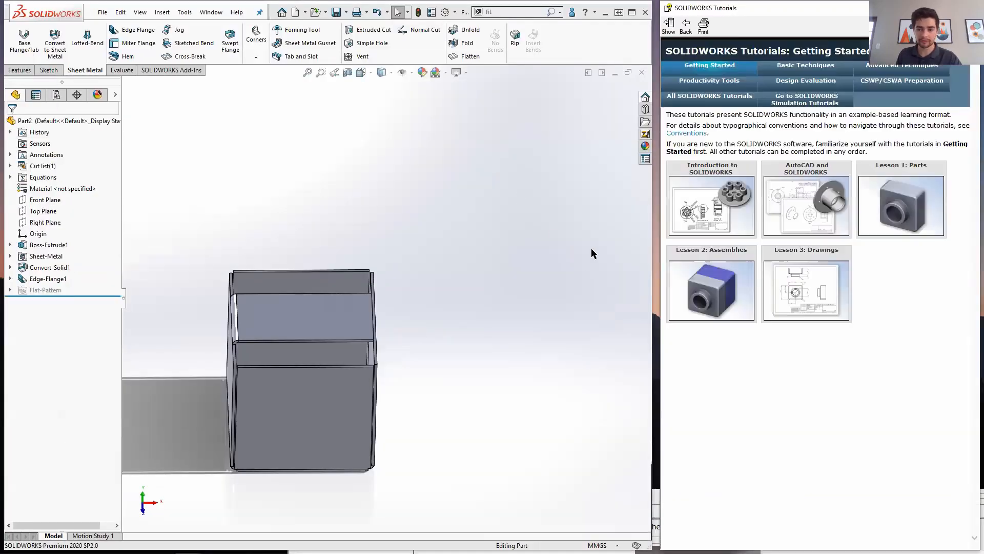
# - Browse the Advanced Techniques, Basic Techniques, Productivity Tools, Design Evaluation and CSWP/CSWA Preparation tutorial categories and close the tutorials
pyautogui.click(891, 67)
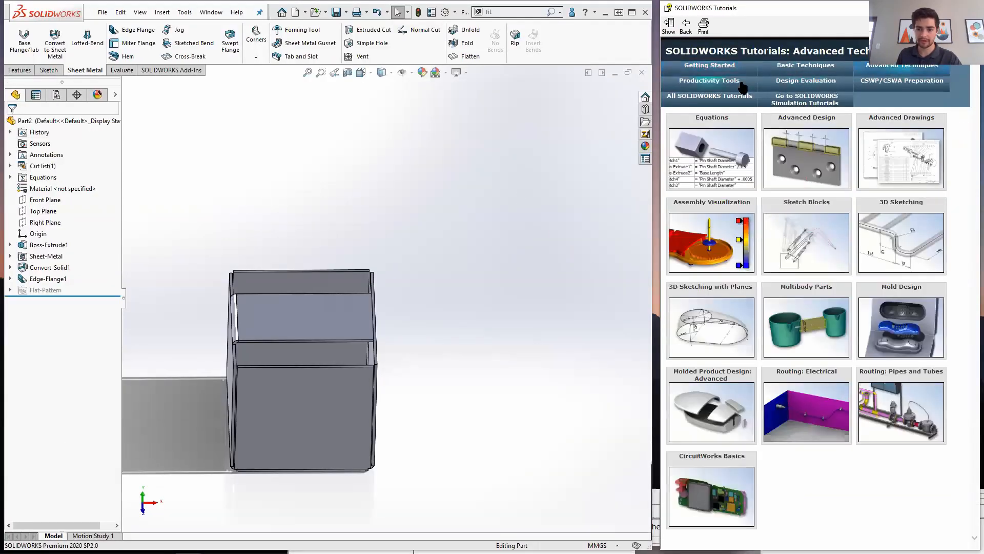
pyautogui.click(800, 66)
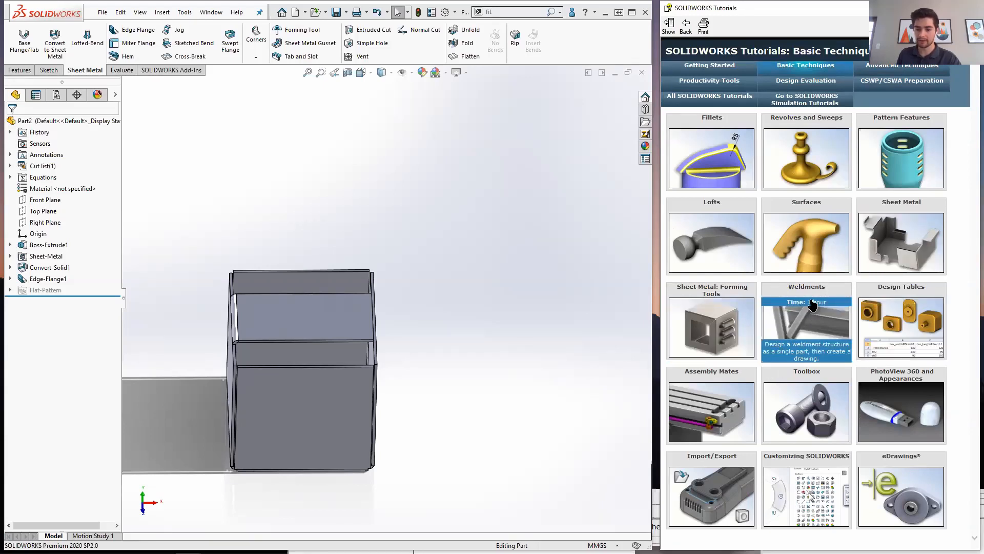
pyautogui.click(904, 69)
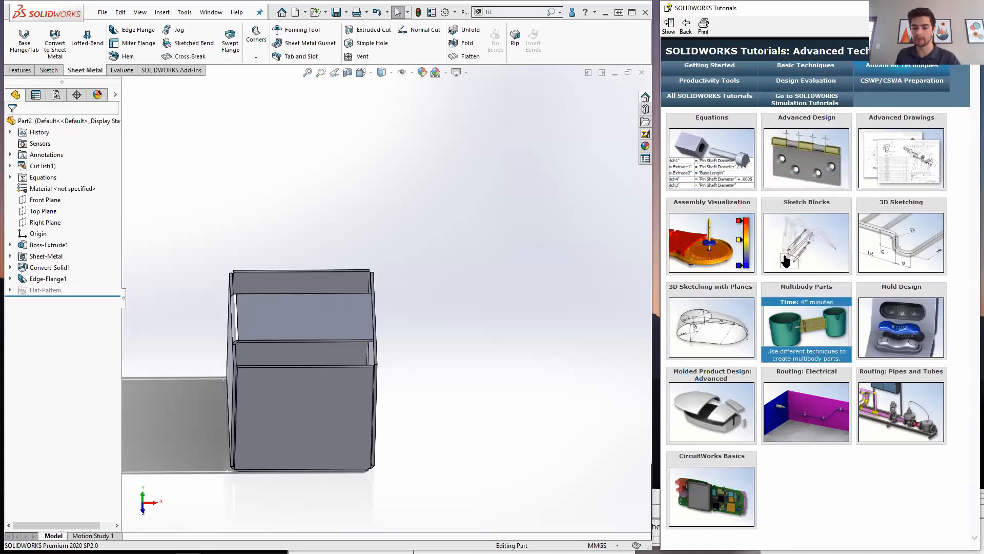
pyautogui.click(720, 81)
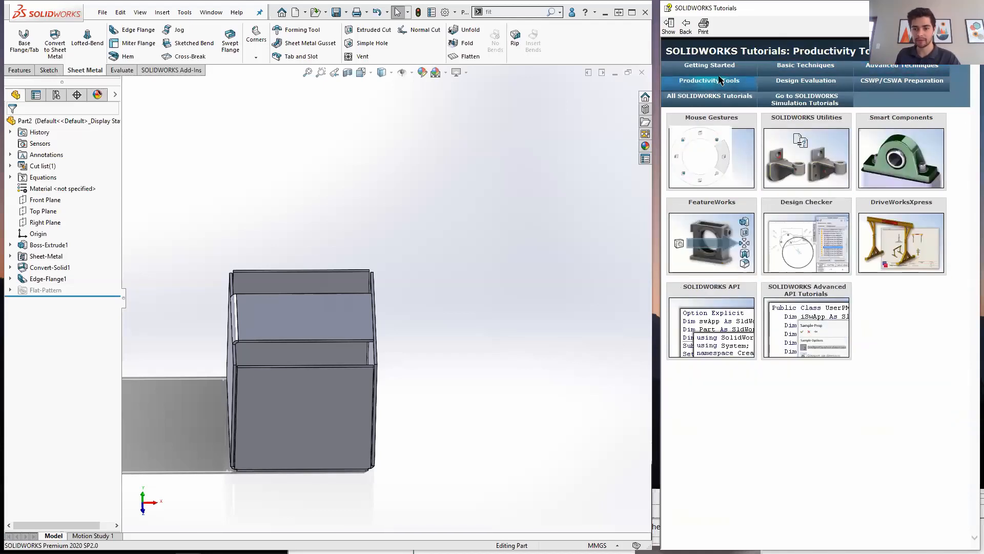
pyautogui.click(803, 85)
pyautogui.click(871, 86)
pyautogui.click(717, 85)
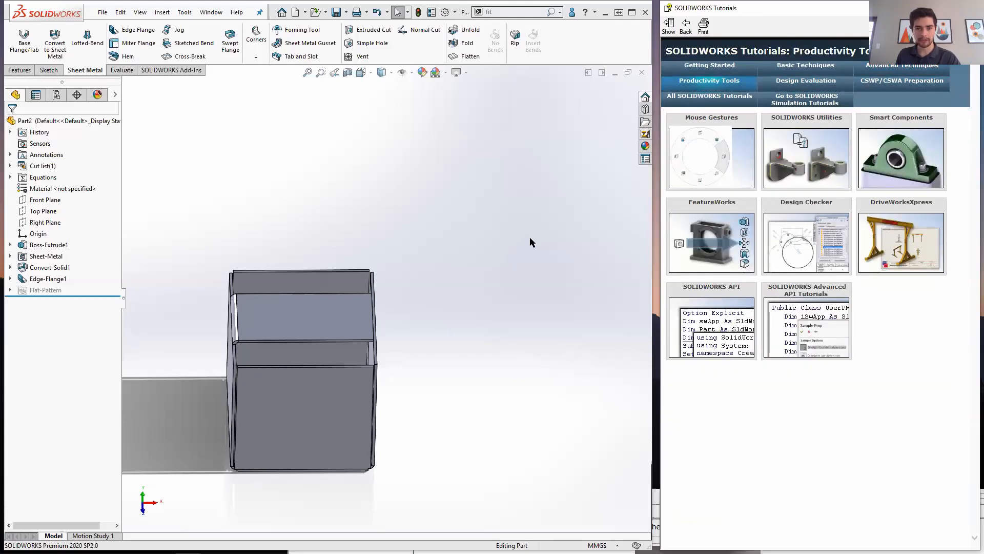
pyautogui.click(968, 8)
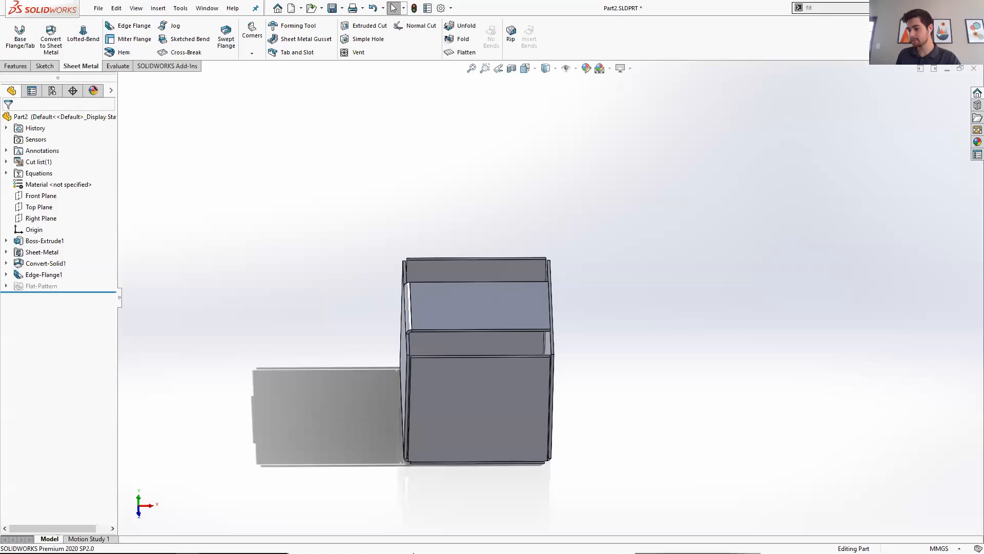
# - Bring up and close the SOLIDWORKS Help window on the Welded Corner PropertyManager, and show the desktop
pyautogui.hotkey('alt', 'Tab')
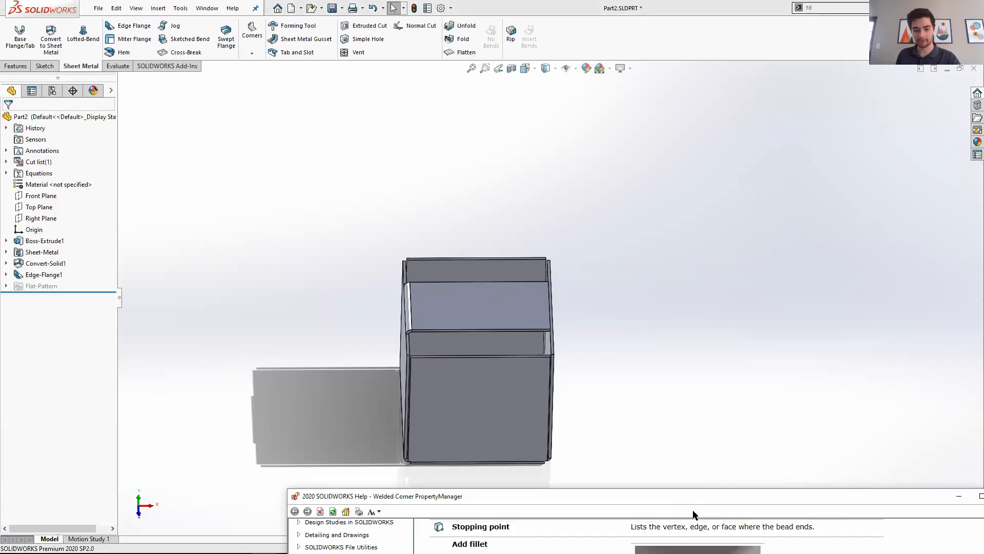
pyautogui.moveTo(757, 496); pyautogui.dragTo(620, 139)
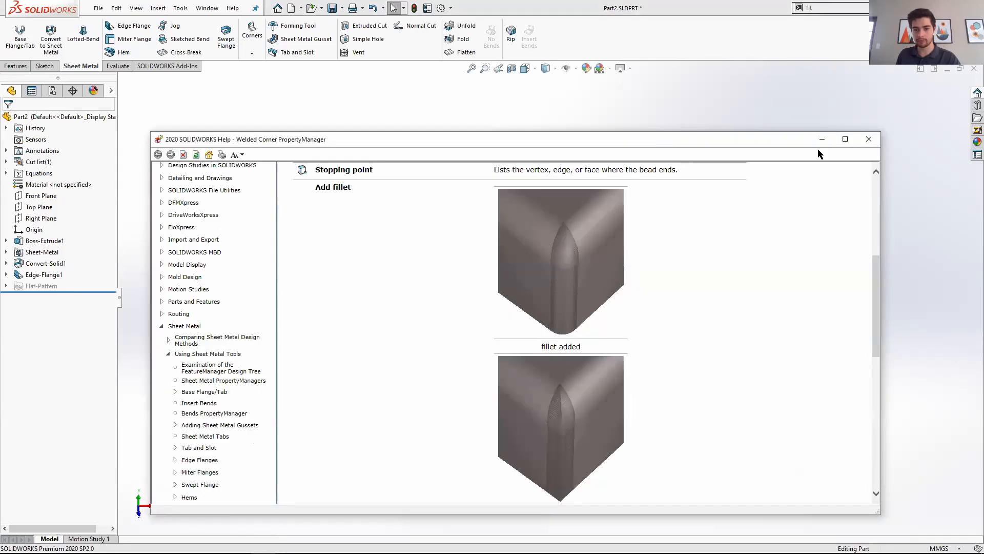
pyautogui.click(869, 139)
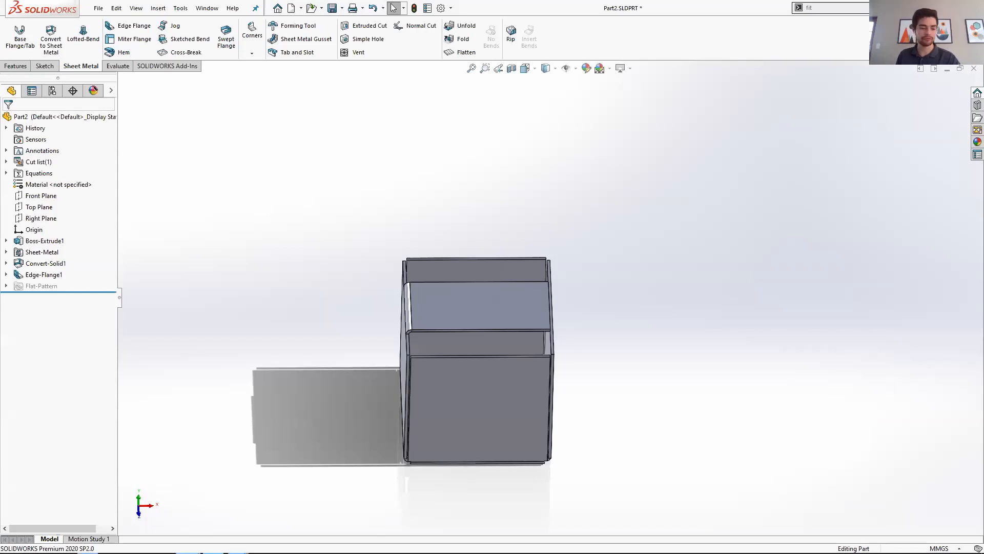
pyautogui.press('super')
pyautogui.press('super+d')
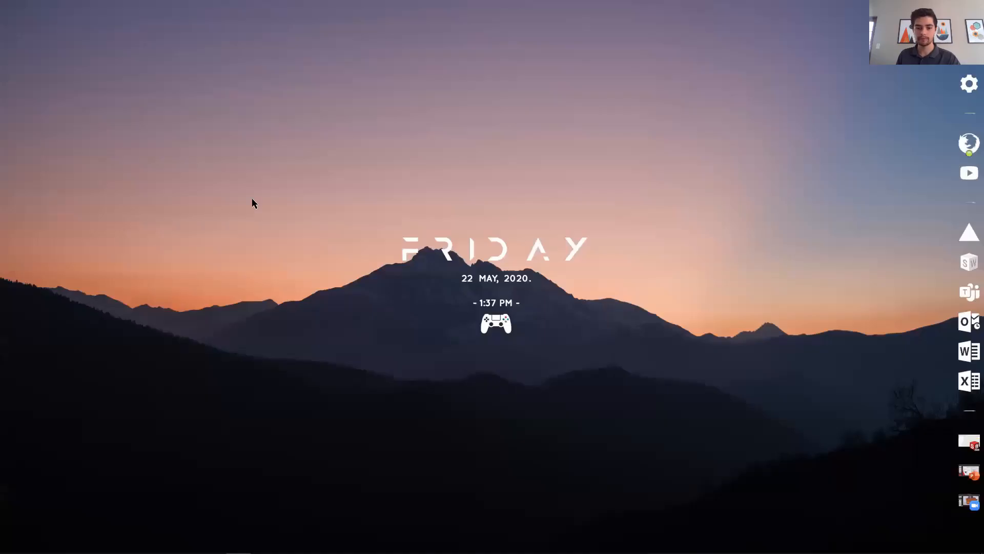
pyautogui.moveTo(239, 552)
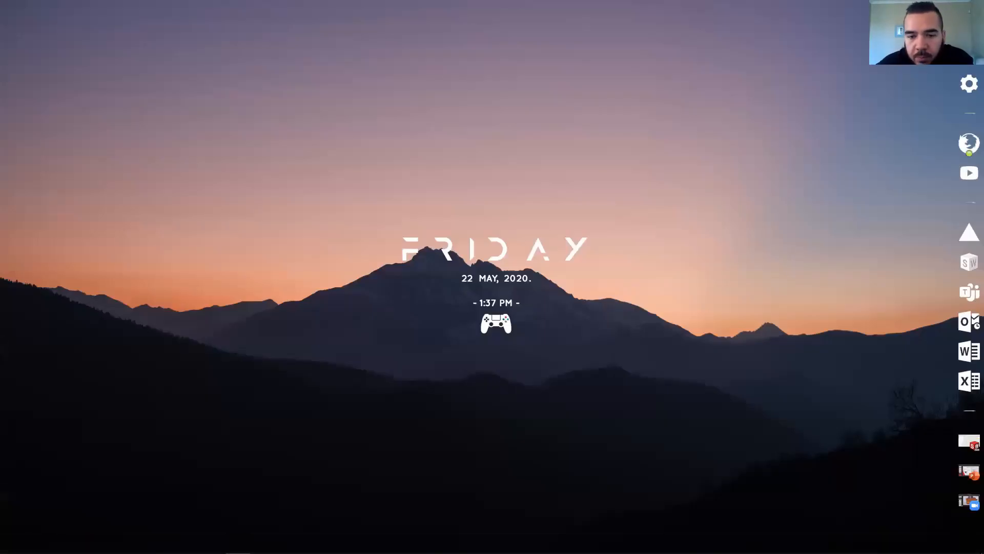